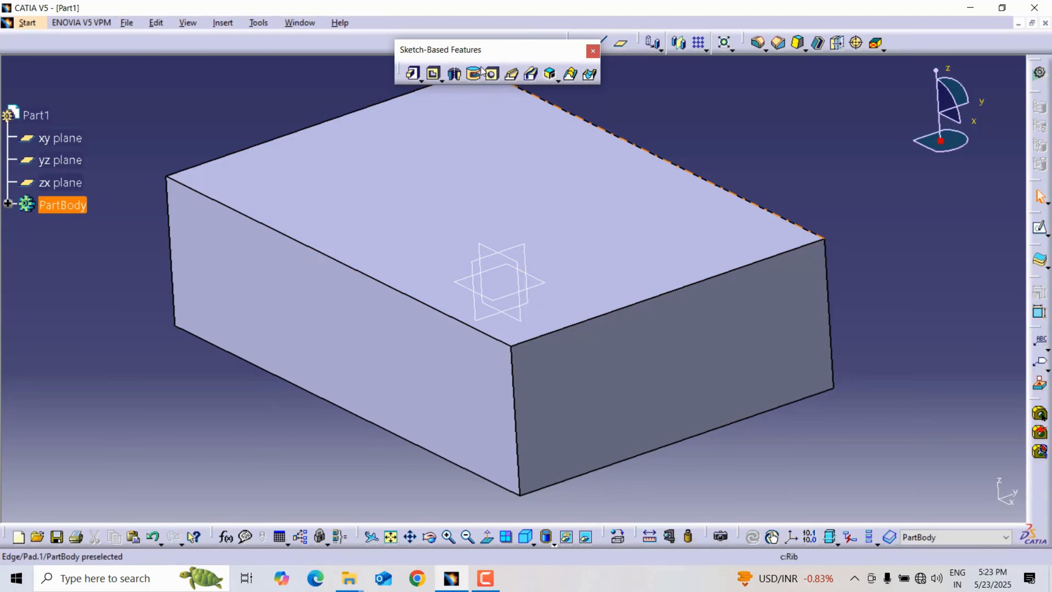
Start a blind hole on the block's top face with a 15 mm diameter and 25 mm depth.
mouse_move(485, 53)
left_mouse_down()
mouse_move(416, 29)
mouse_move(417, 46)
left_mouse_up()
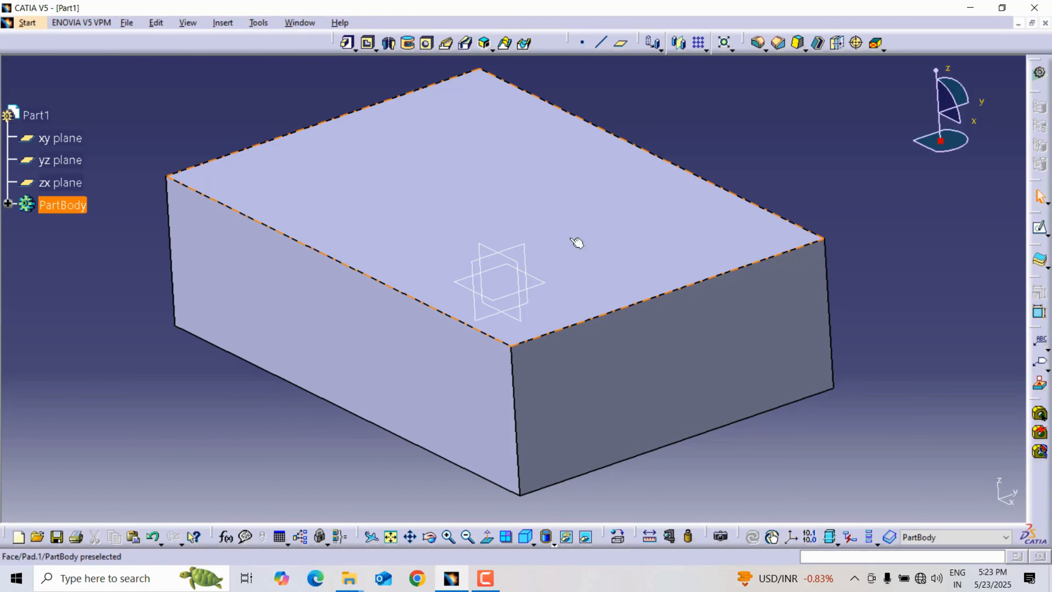
left_click(428, 44)
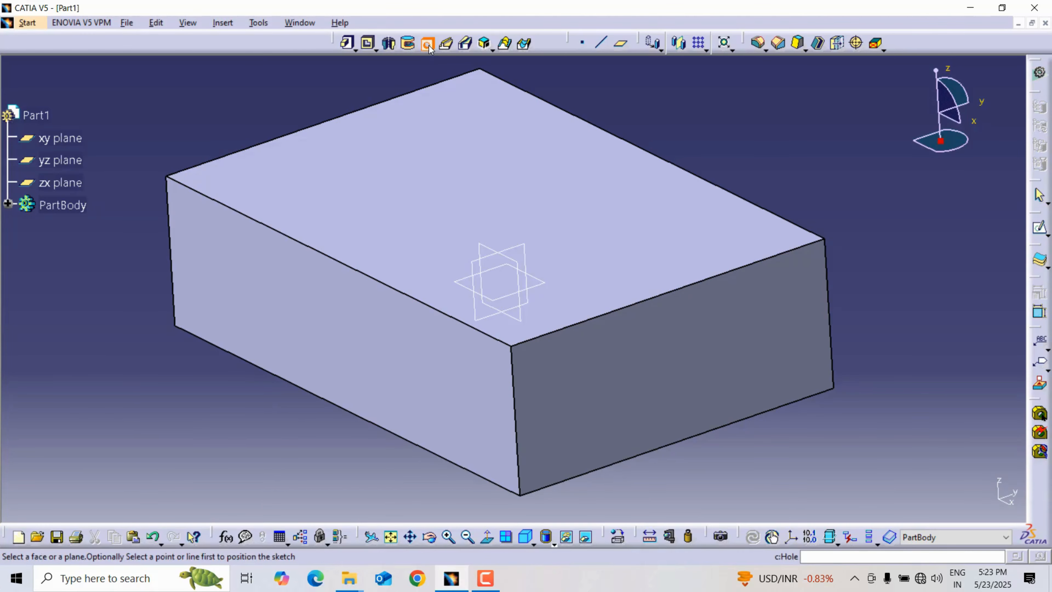
left_click(647, 221)
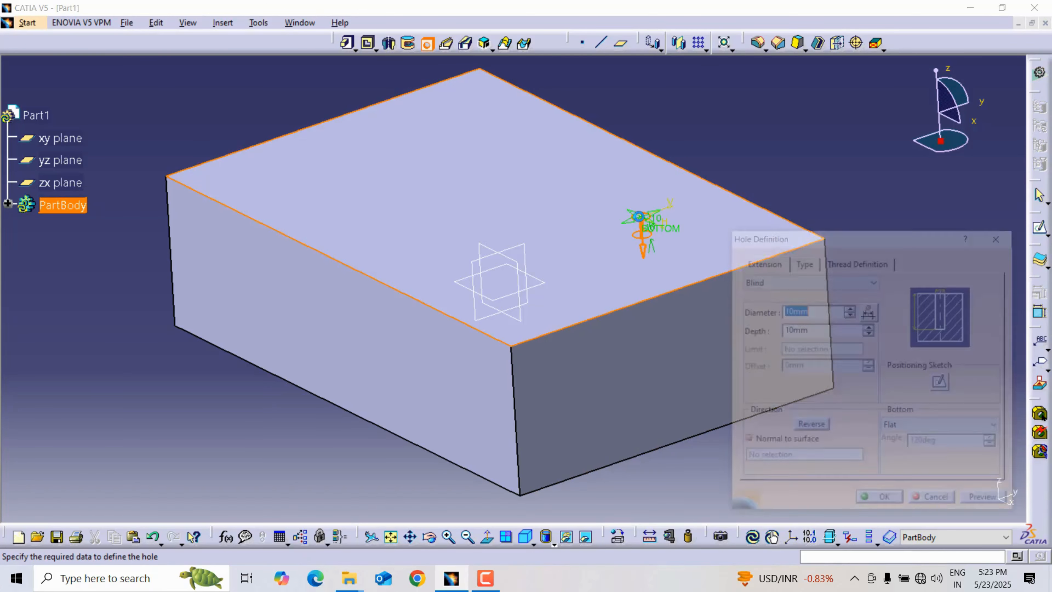
middle_click_drag(664, 228, 601, 226)
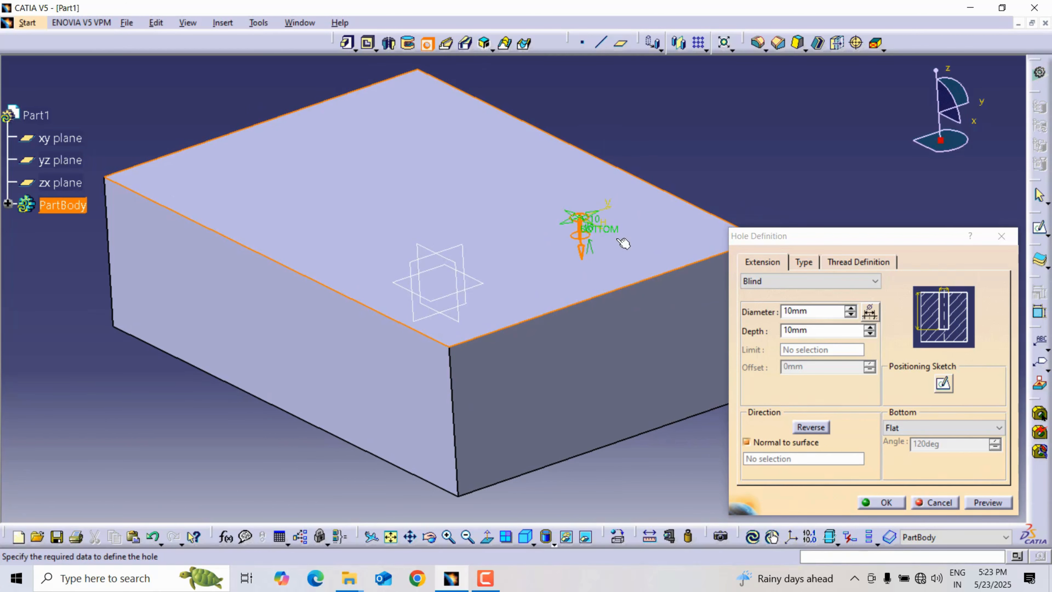
double_click(824, 314)
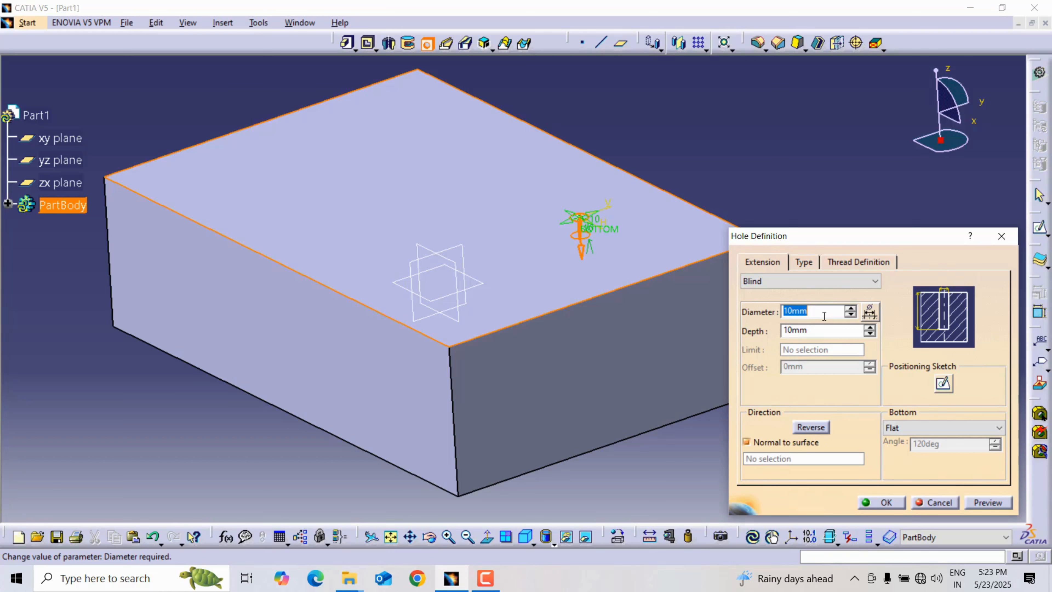
type("15")
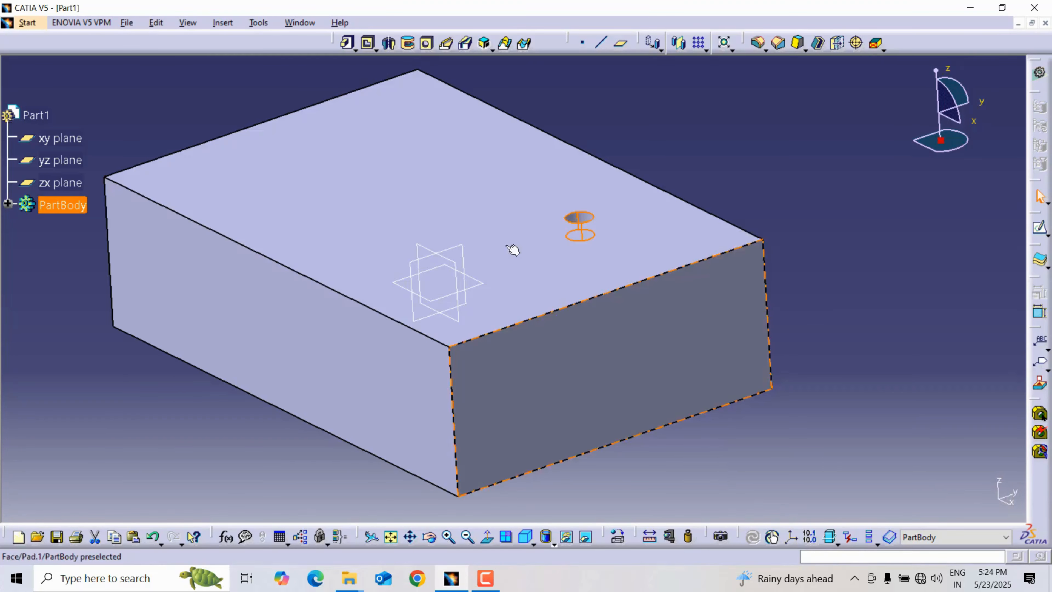
left_click(816, 331)
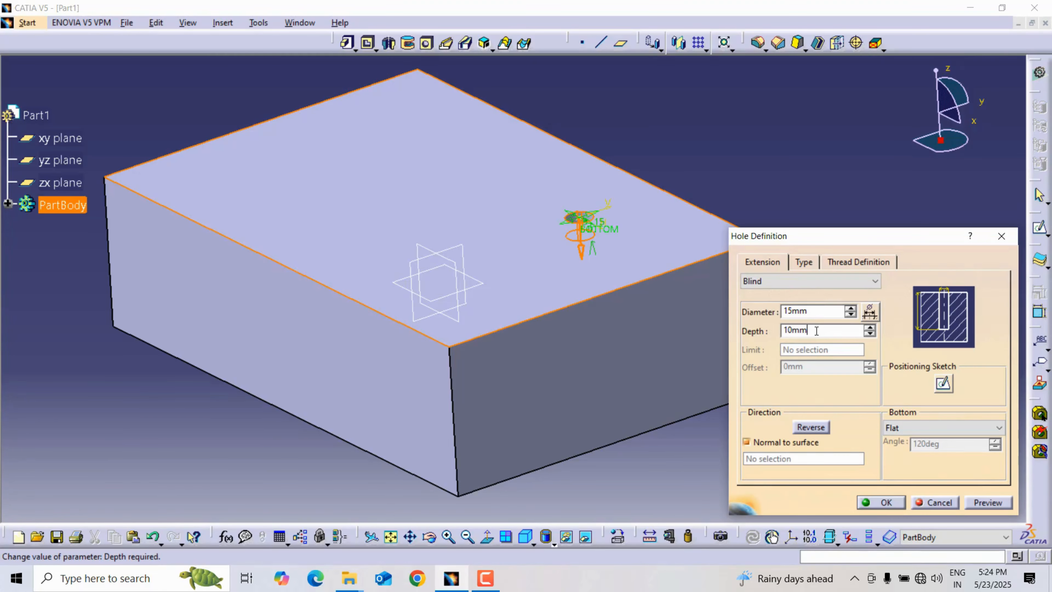
double_click(816, 330)
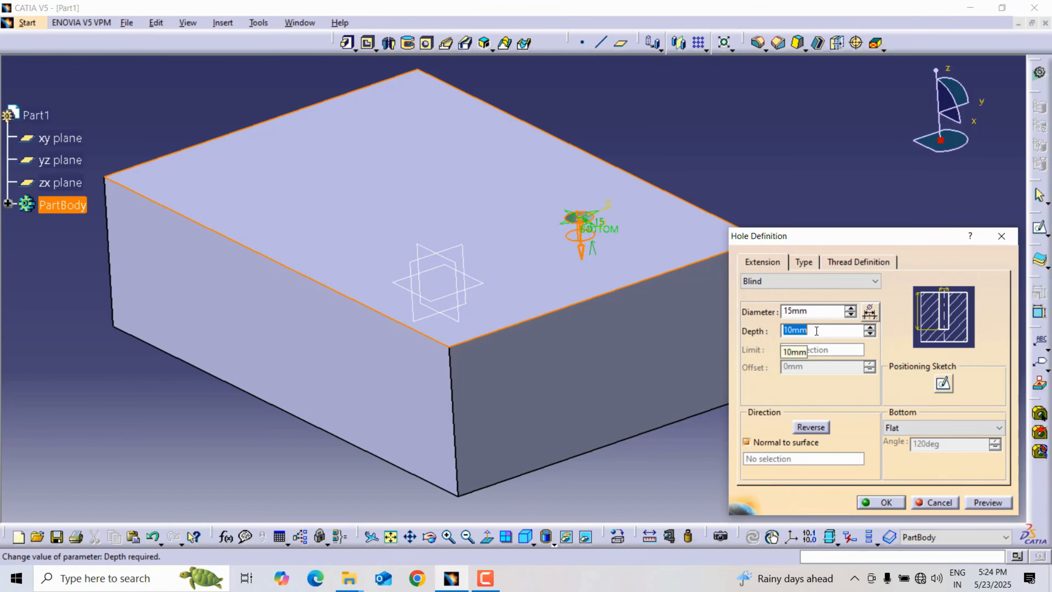
type("25")
middle_click_drag(499, 225, 431, 218)
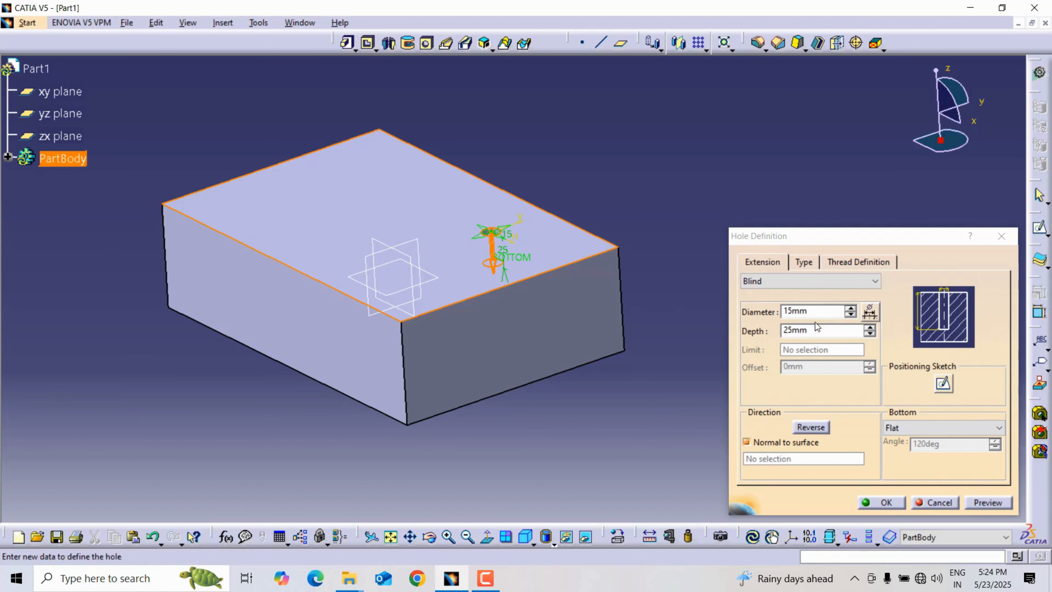
In the hole's positioning sketch, constrain the centre point 50 mm from the block face's upper long edge.
left_click(948, 388)
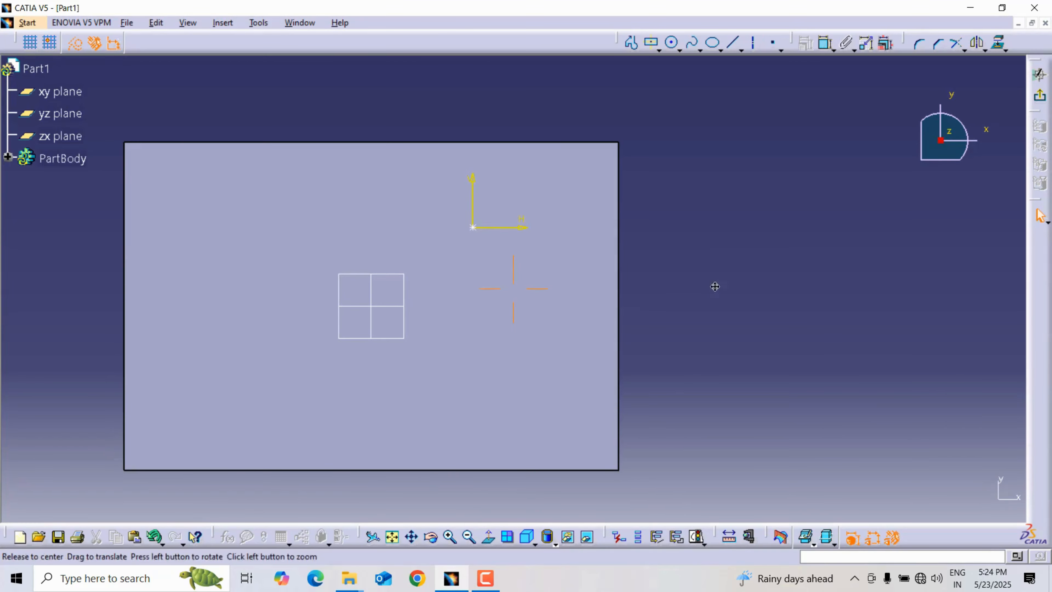
middle_click_drag(715, 286, 759, 251)
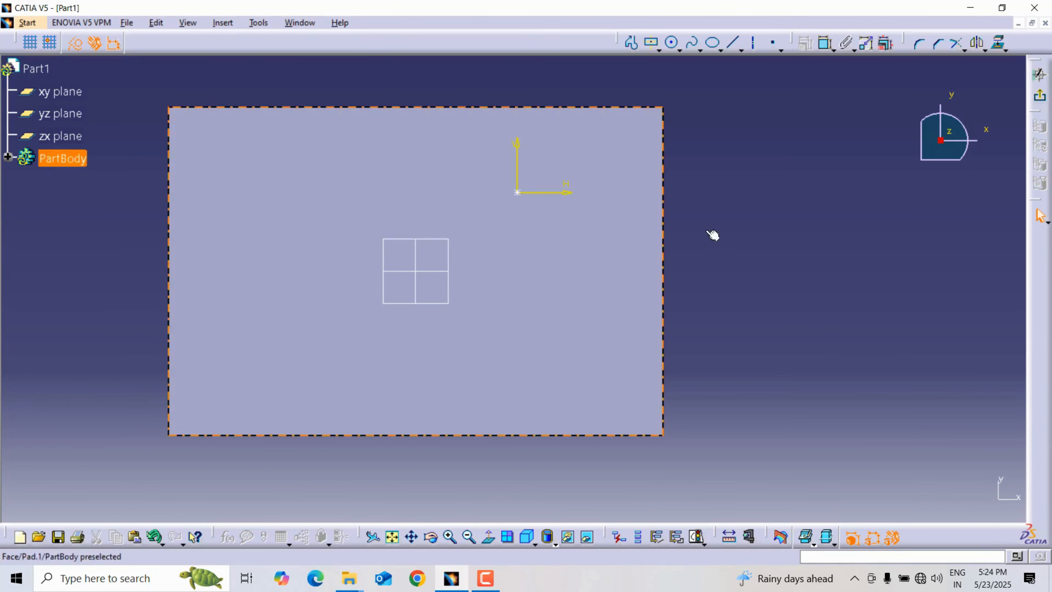
left_click(518, 192)
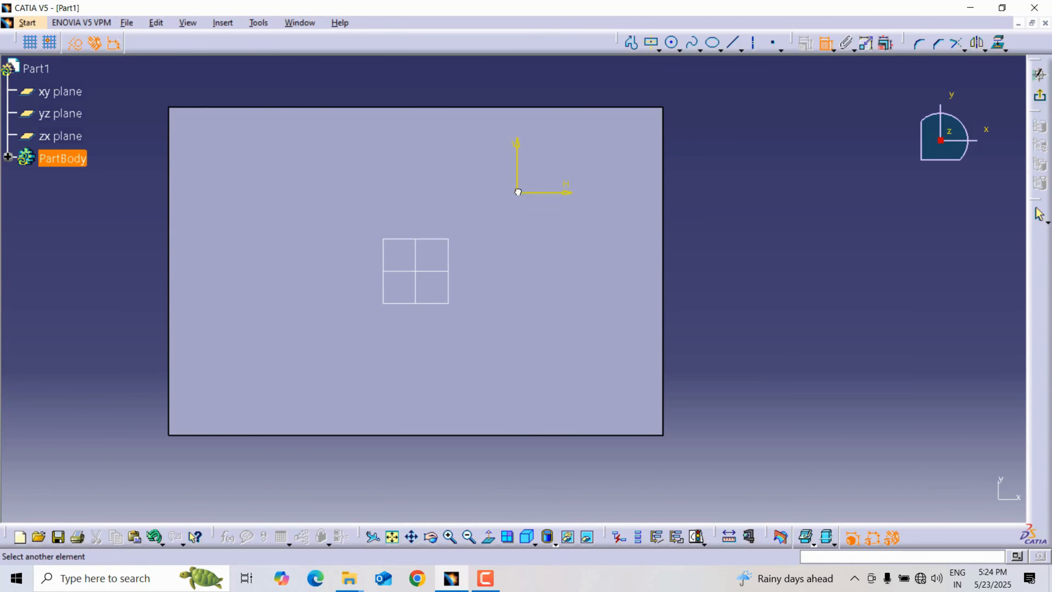
left_click(544, 108)
left_click(548, 136)
double_click(552, 137)
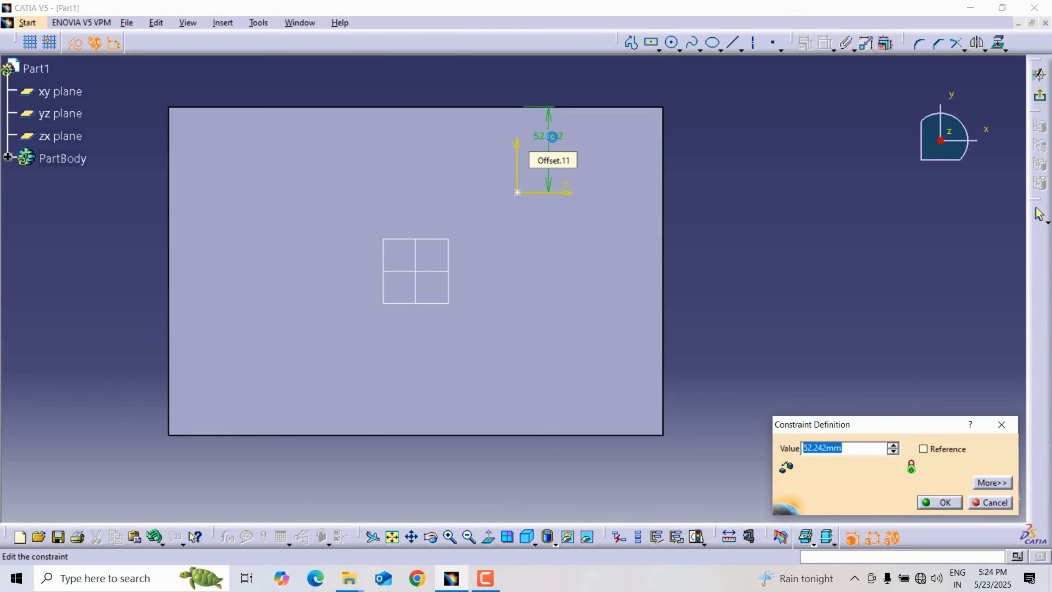
type("5")
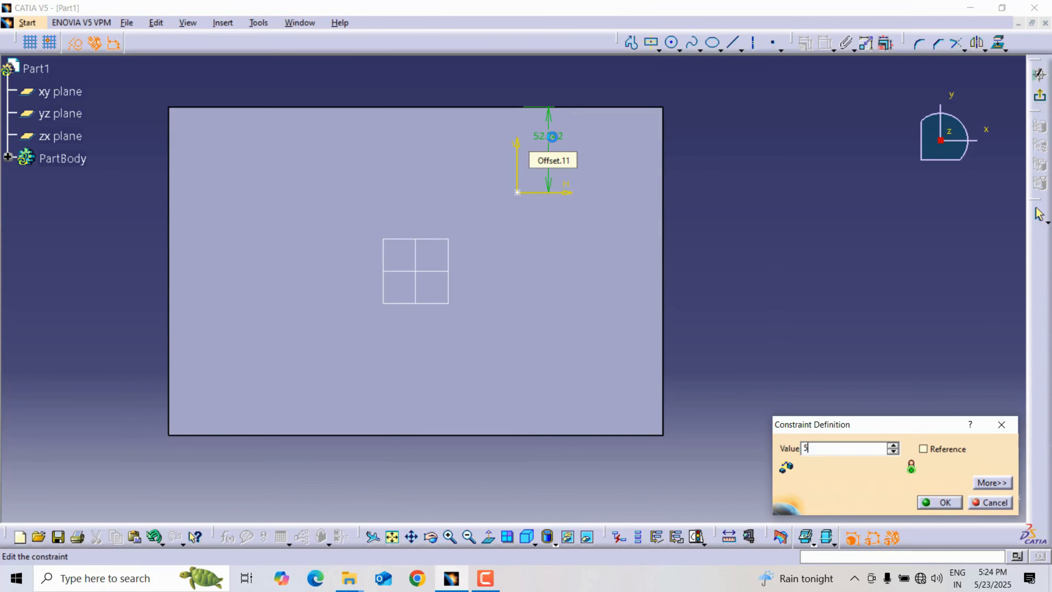
type("0")
key("Return")
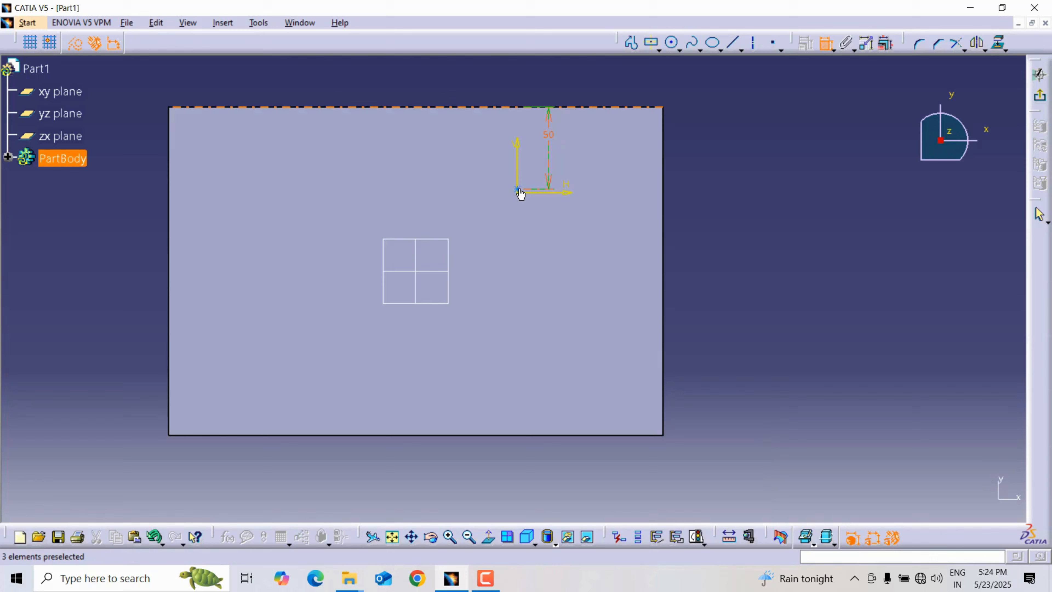
Constrain the hole's centre point 120 mm from the face's right short edge and leave the positioning sketch.
left_click(663, 210)
left_click(626, 223)
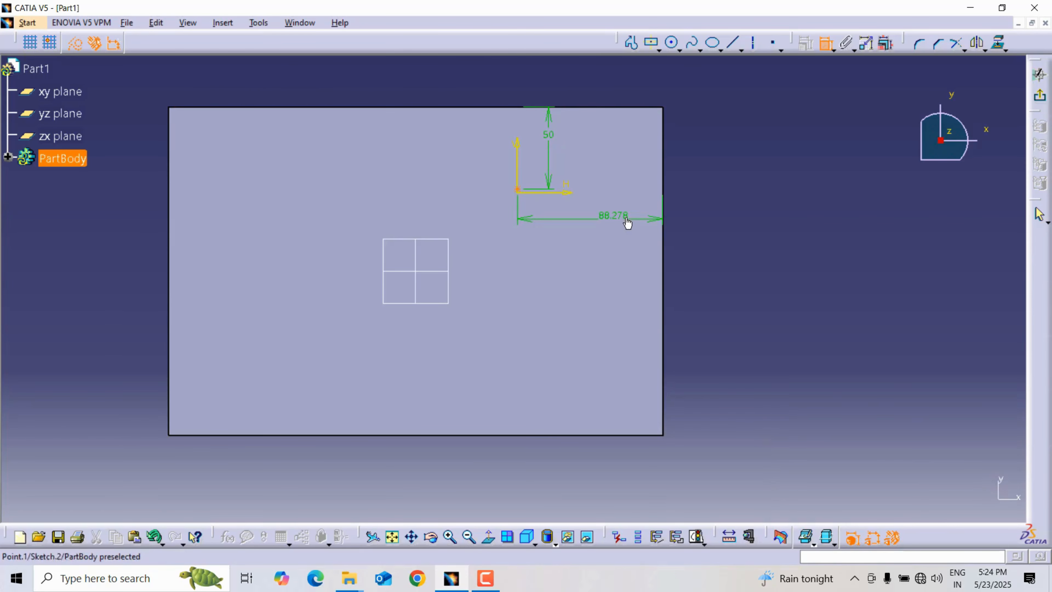
double_click(626, 223)
type("120")
key("Return")
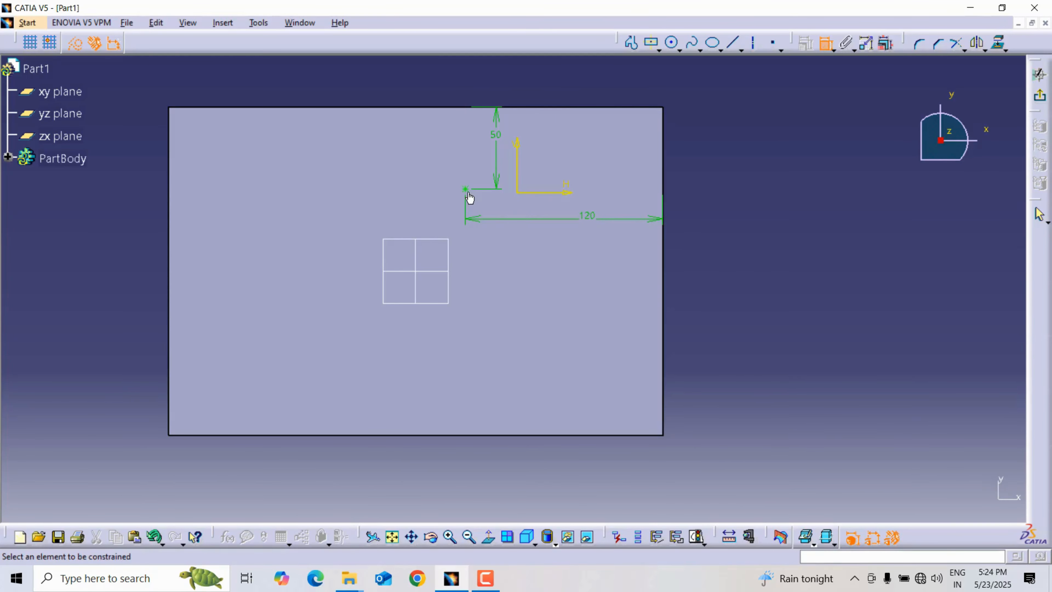
left_click(1039, 96)
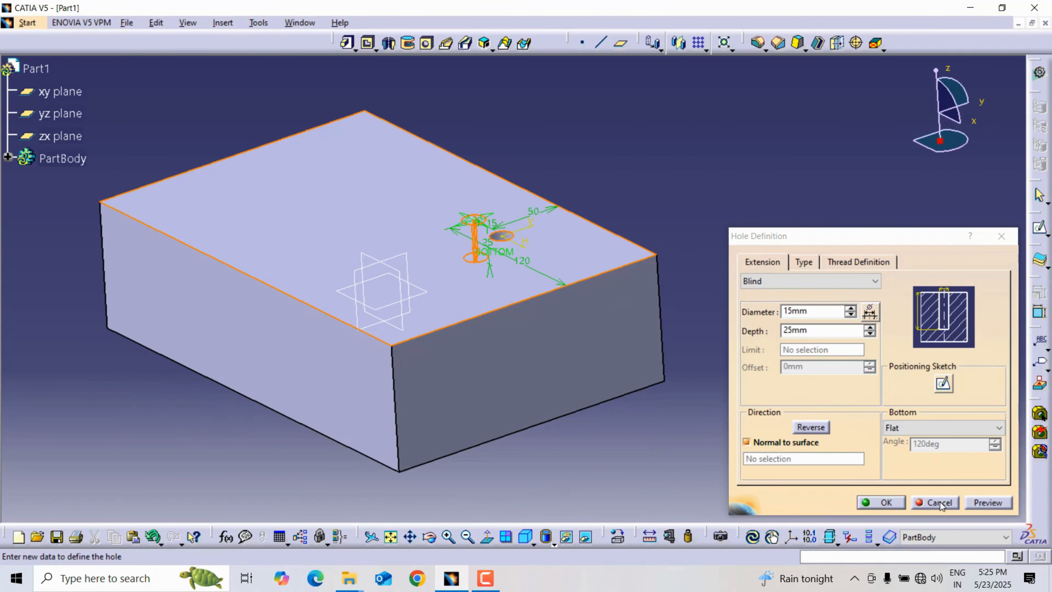
Preview the hole, keep its type as Simple and create it.
left_click(987, 502)
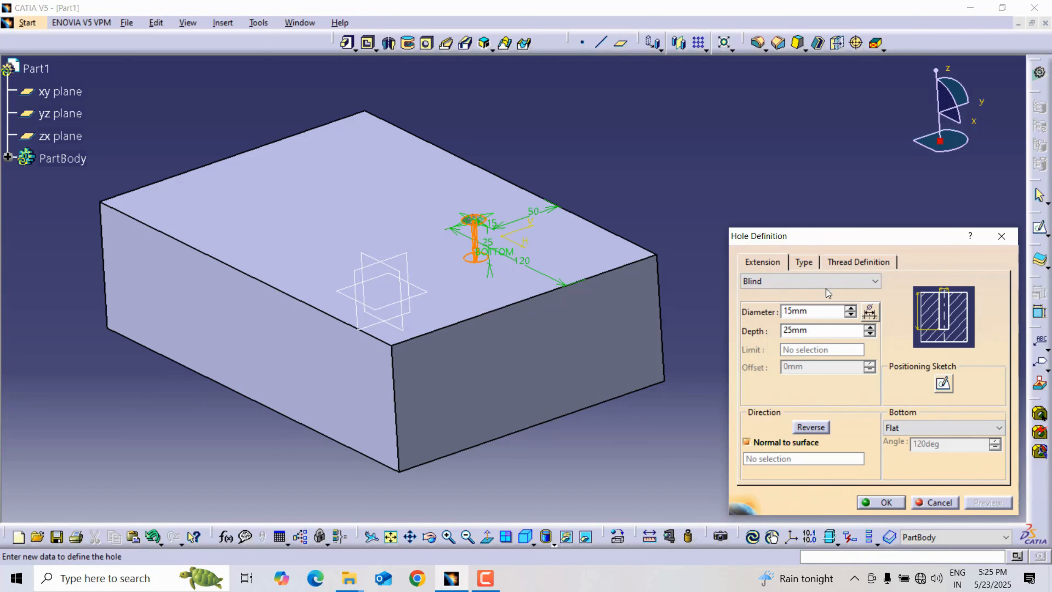
left_click(810, 263)
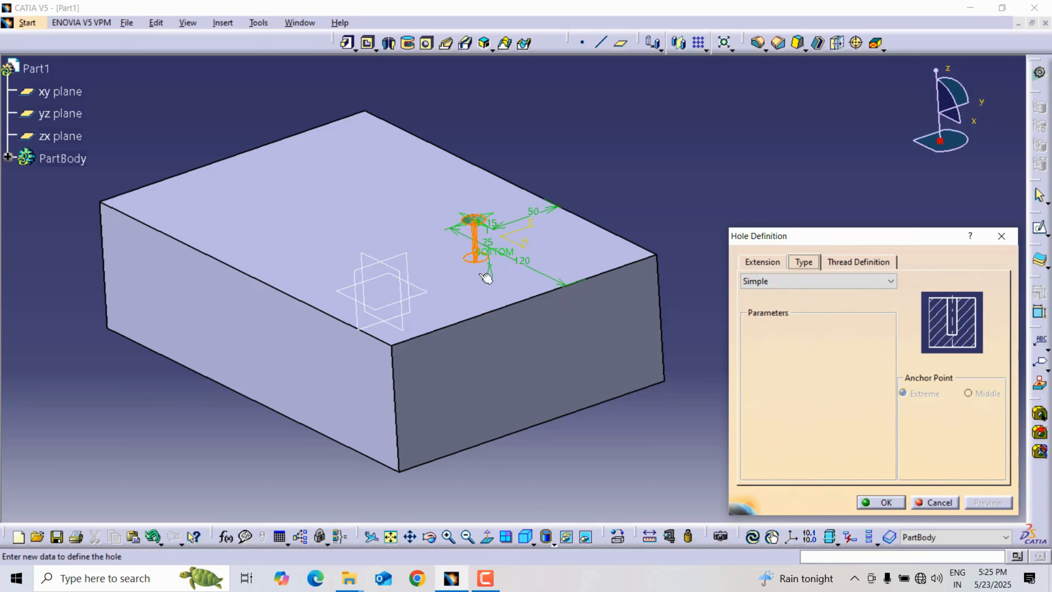
left_click(885, 502)
Display the block in wireframe and orient it to the front view to examine the hole's depth and bottom shape.
mouse_move(446, 254)
middle_mouse_down()
mouse_move(388, 369)
mouse_move(349, 336)
mouse_move(469, 342)
mouse_move(390, 430)
mouse_move(463, 317)
mouse_move(465, 394)
mouse_move(399, 357)
mouse_move(439, 441)
mouse_move(476, 350)
mouse_move(463, 415)
mouse_move(435, 376)
mouse_move(437, 389)
middle_mouse_up()
left_click(399, 358)
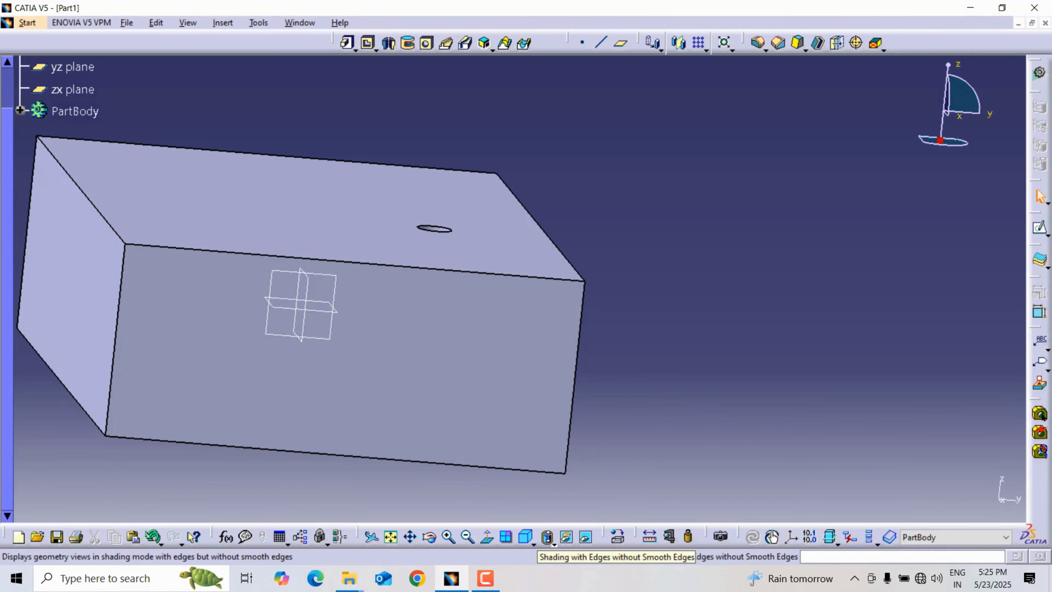
left_click(552, 540)
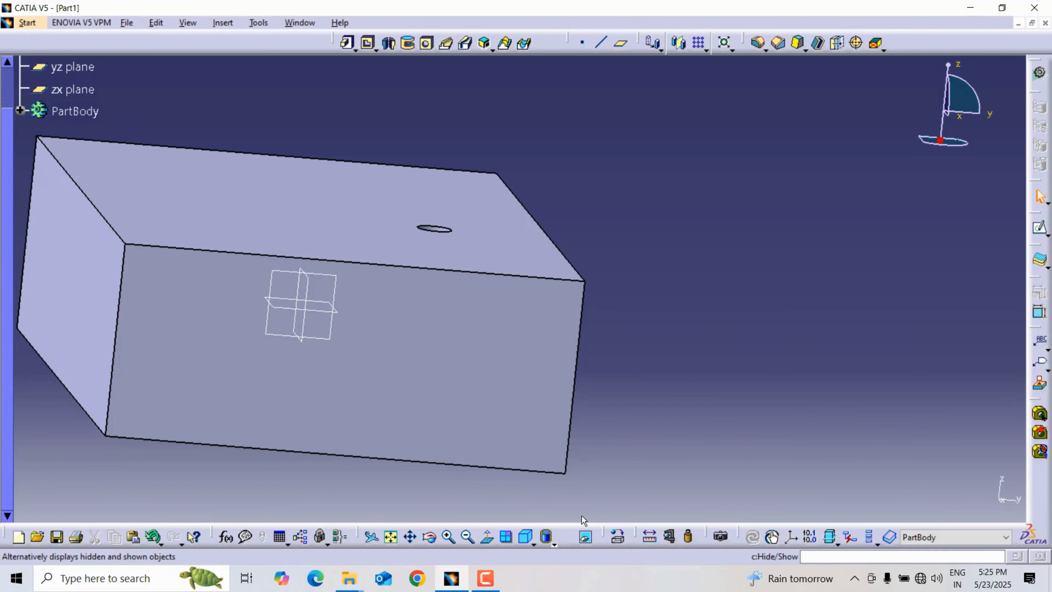
left_click(554, 543)
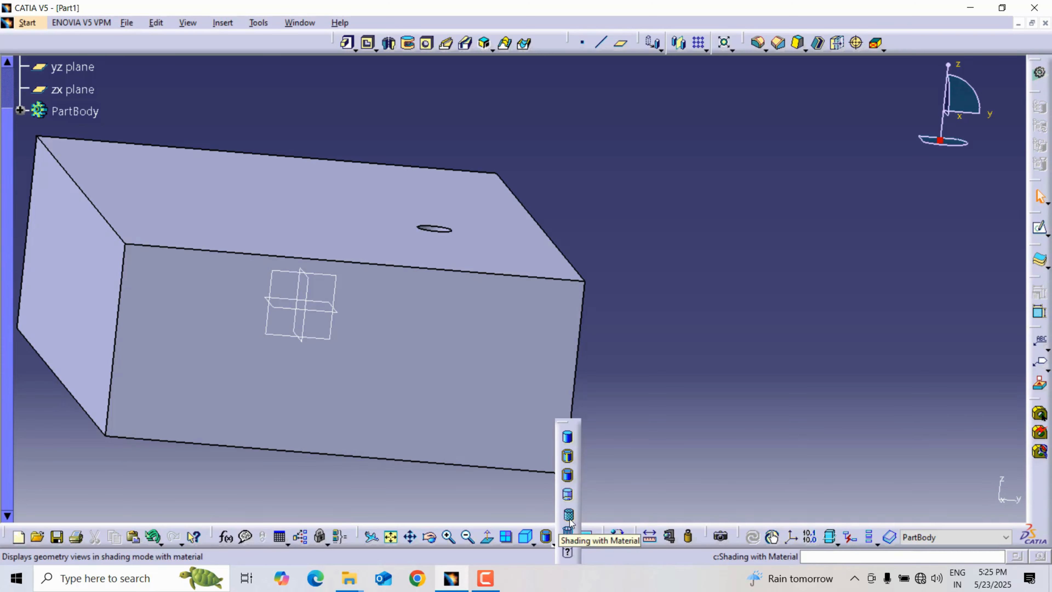
left_click(568, 534)
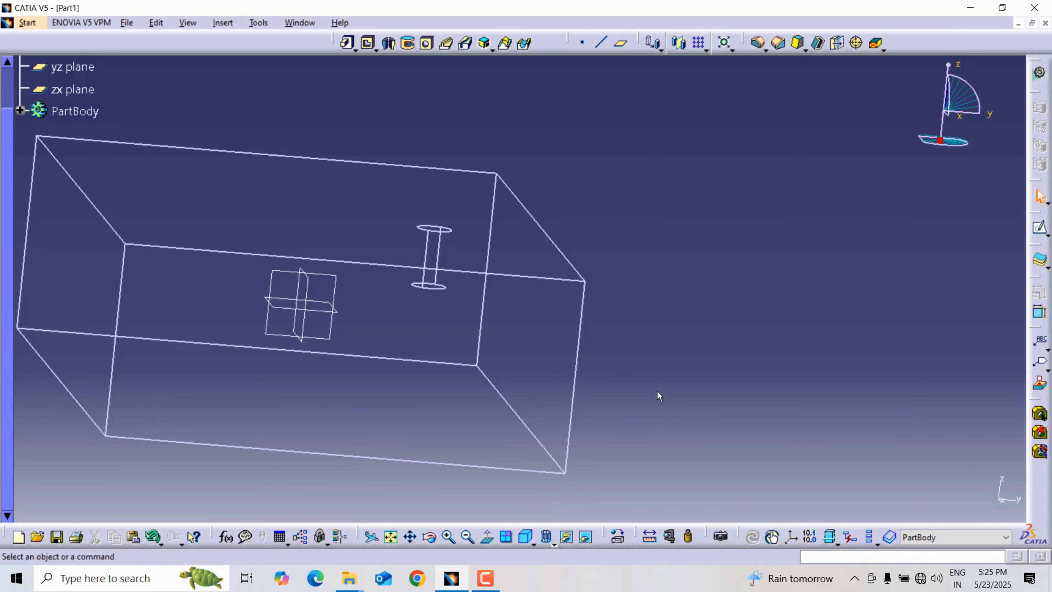
left_click(525, 537)
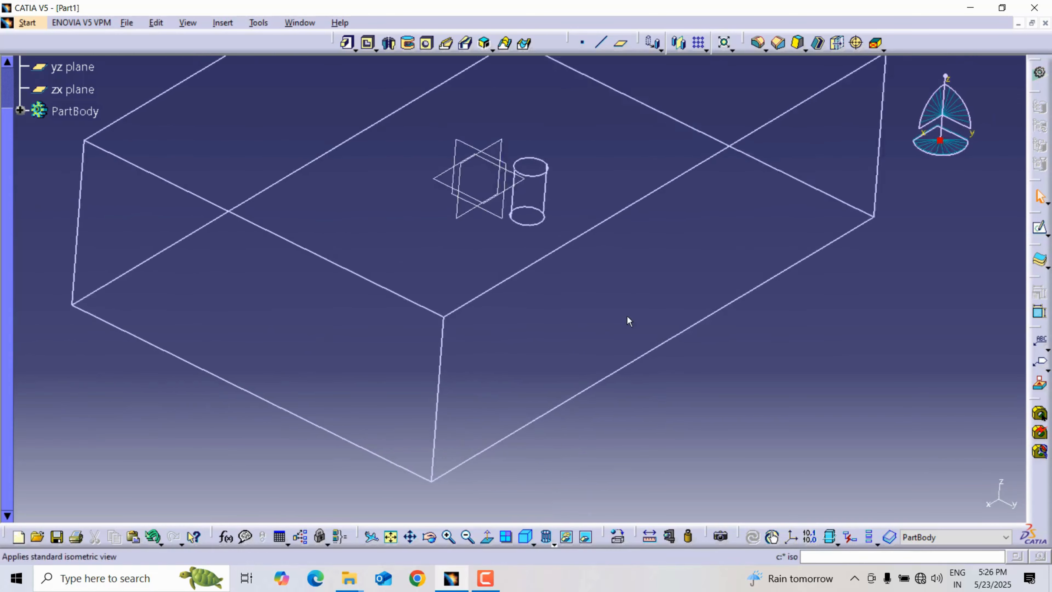
left_click(534, 543)
left_click(548, 441)
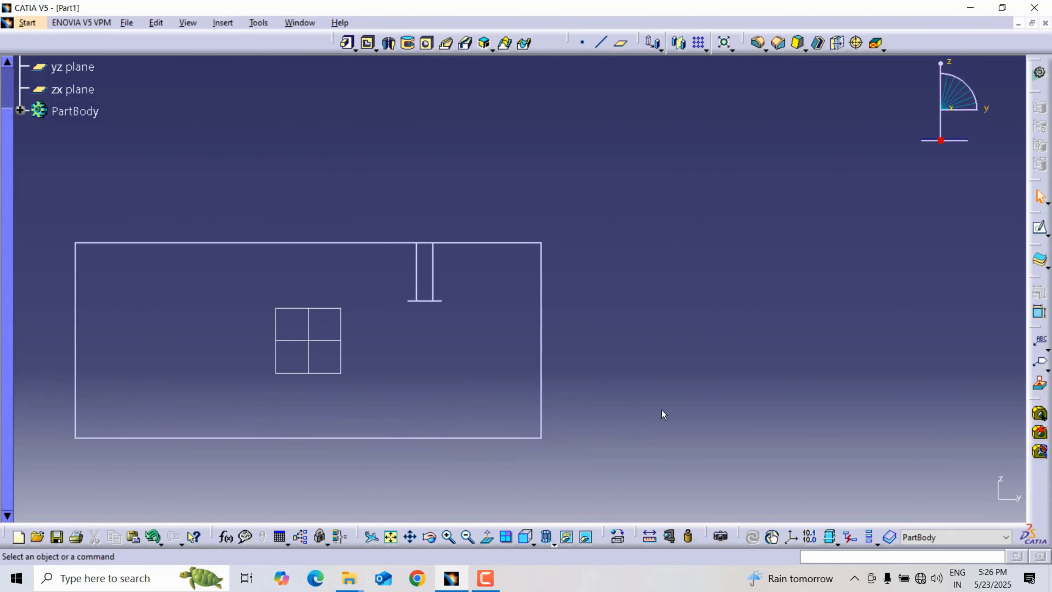
middle_click_drag(672, 397, 735, 335)
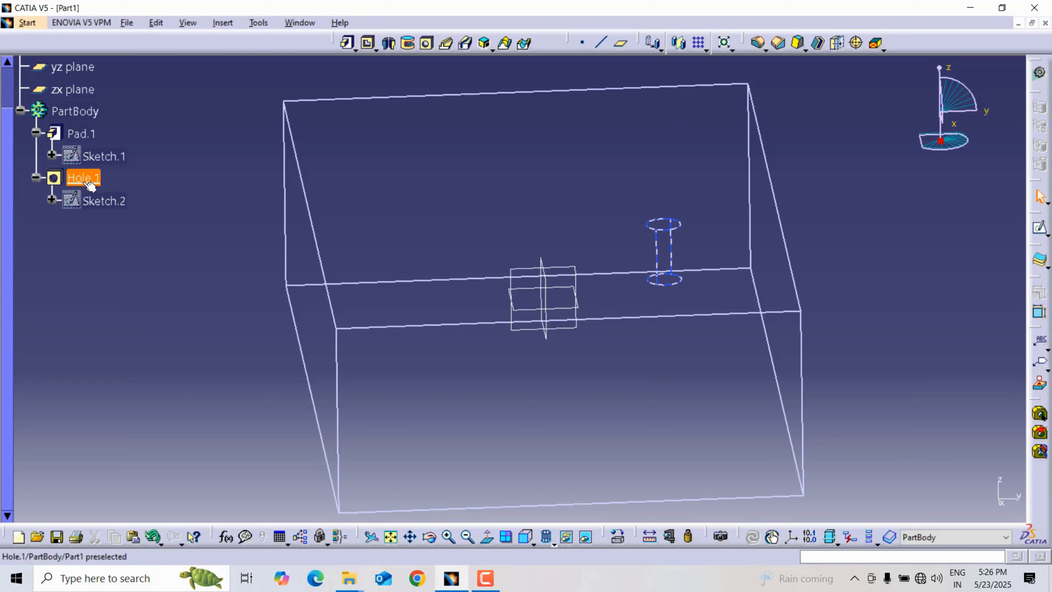
Edit the existing hole and set its bottom shape to V-Bottom.
left_click(86, 181)
double_click(87, 180)
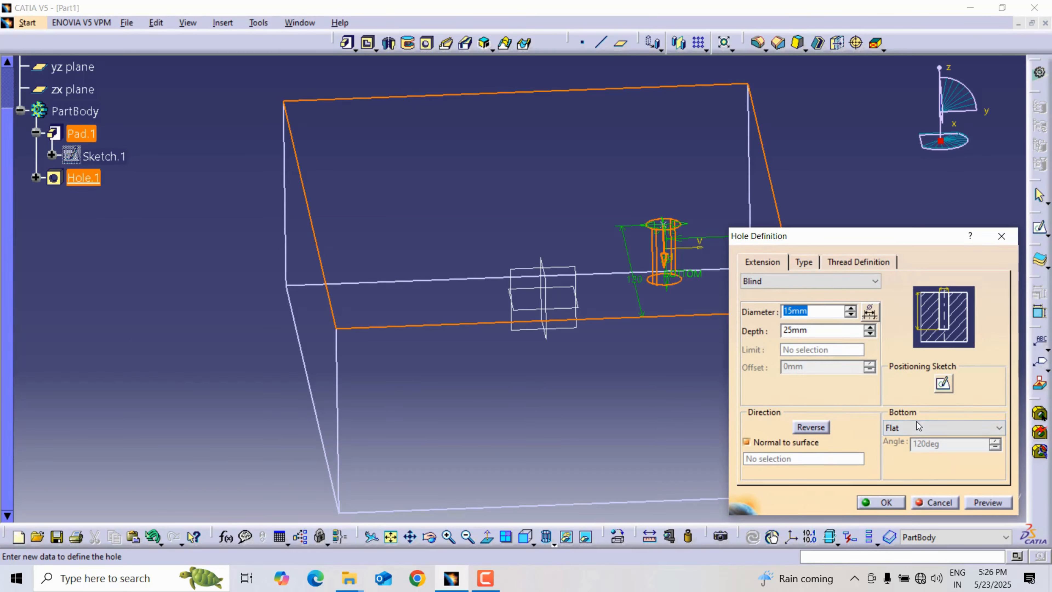
left_click(923, 429)
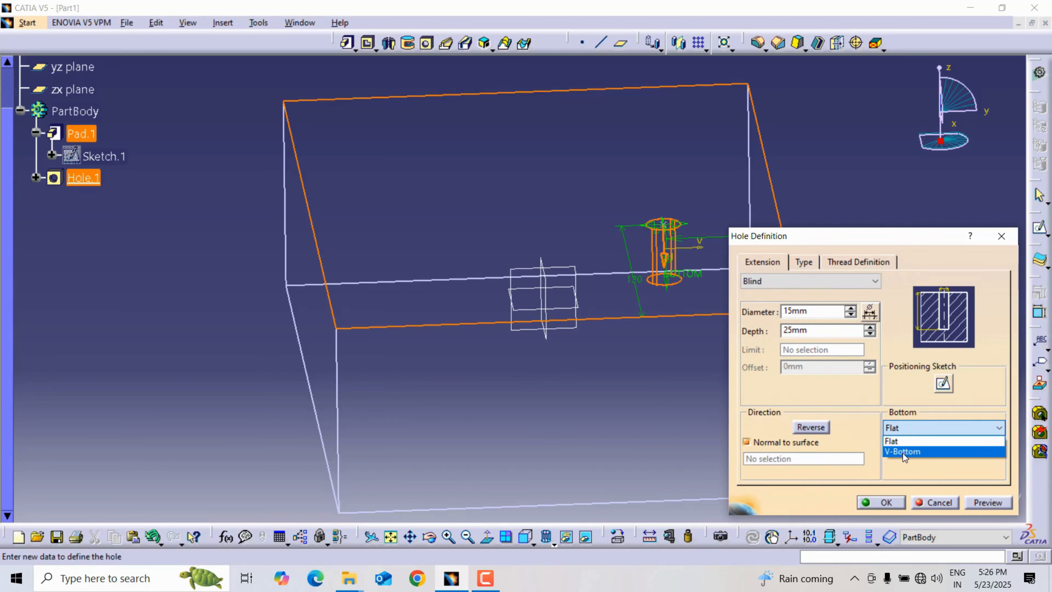
left_click(902, 453)
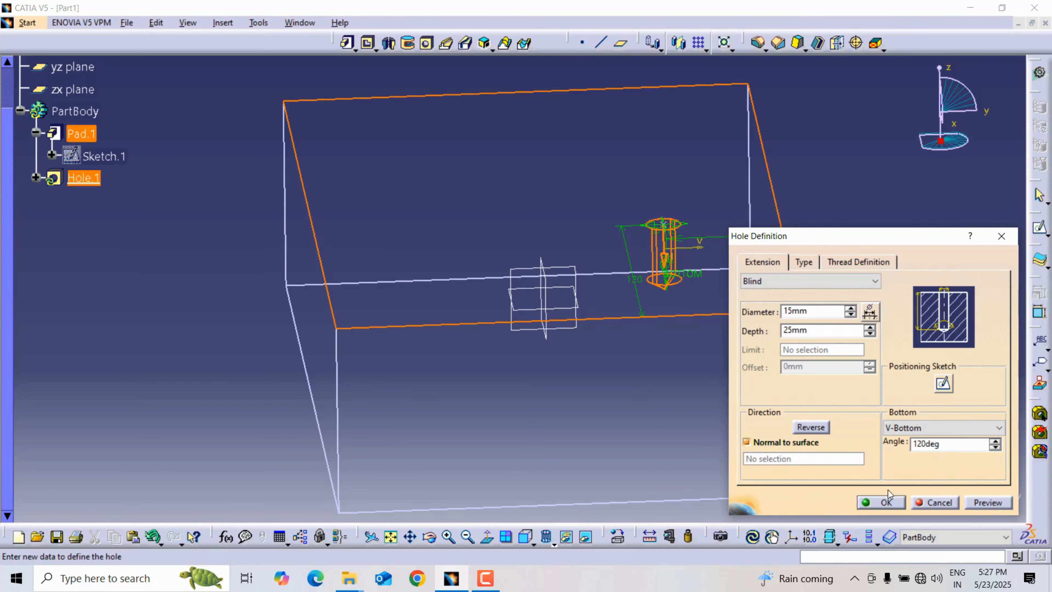
left_click(880, 502)
Examine the hole's bottom from the side, and return the display to Shading with Edges without Smooth Edges.
middle_click_drag(822, 457, 667, 373)
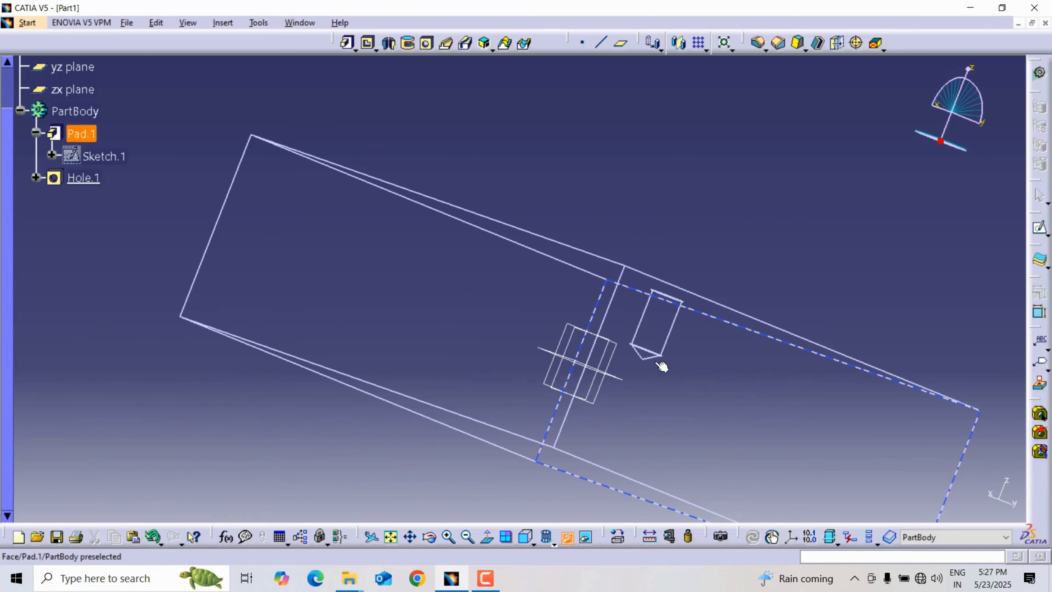
middle_click_drag(687, 332, 696, 220)
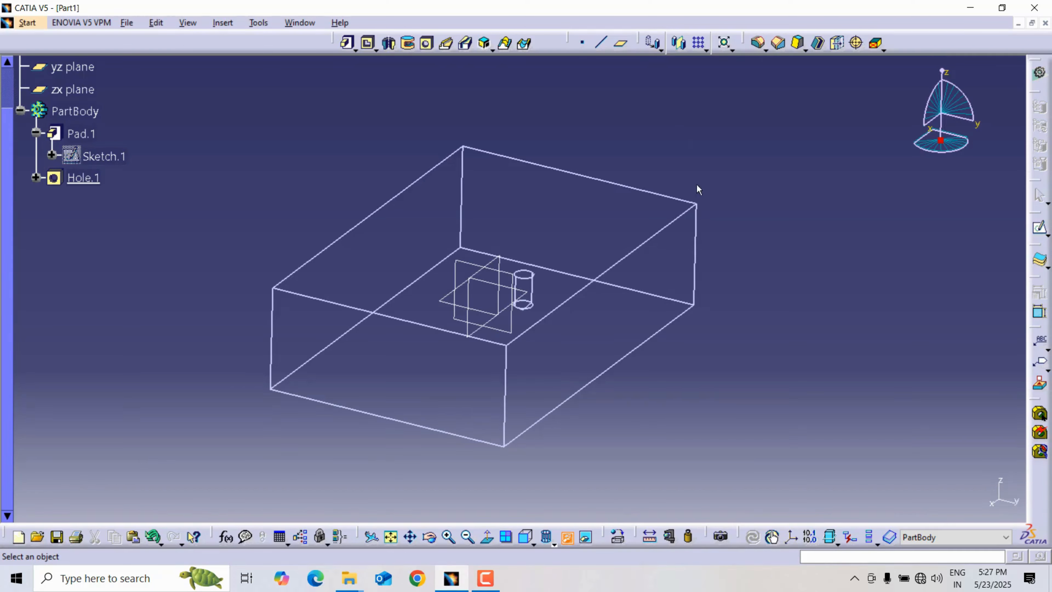
left_click(548, 537)
left_click(547, 537)
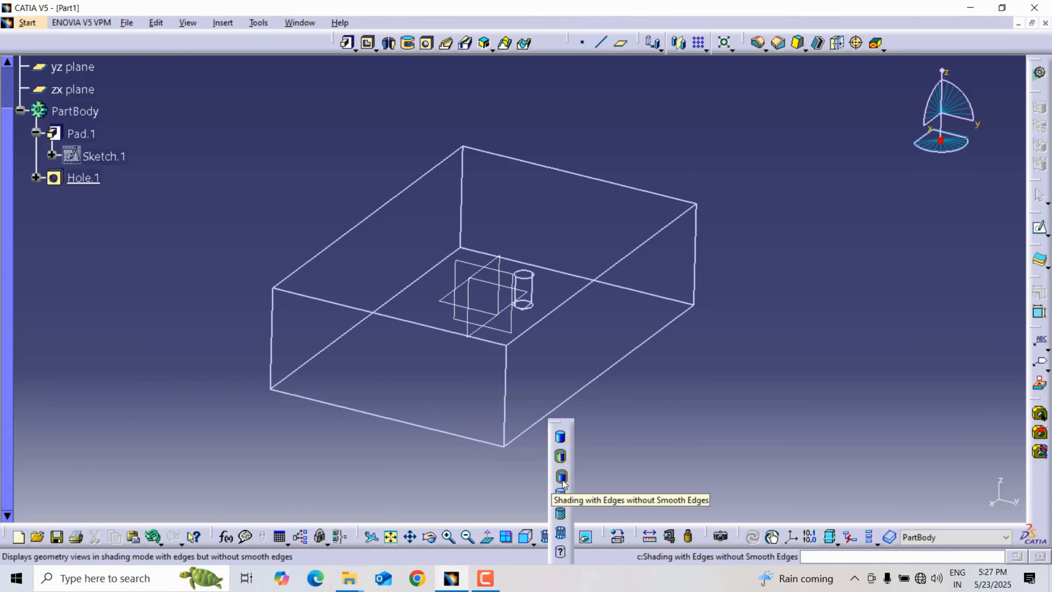
left_click(562, 480)
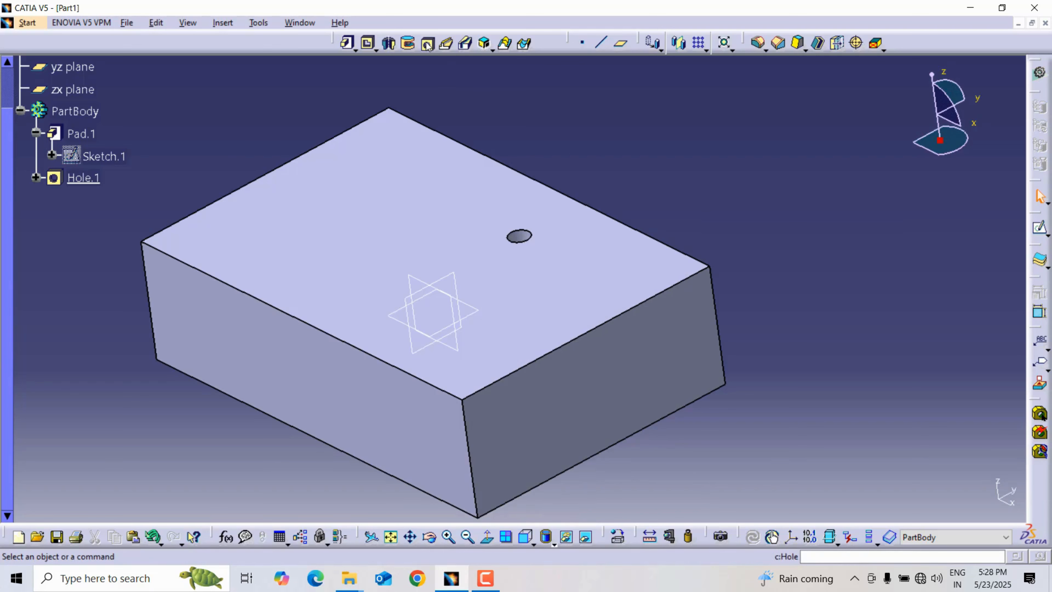
Start a new hole on the block's top face and set its type to Tapered.
left_click(426, 44)
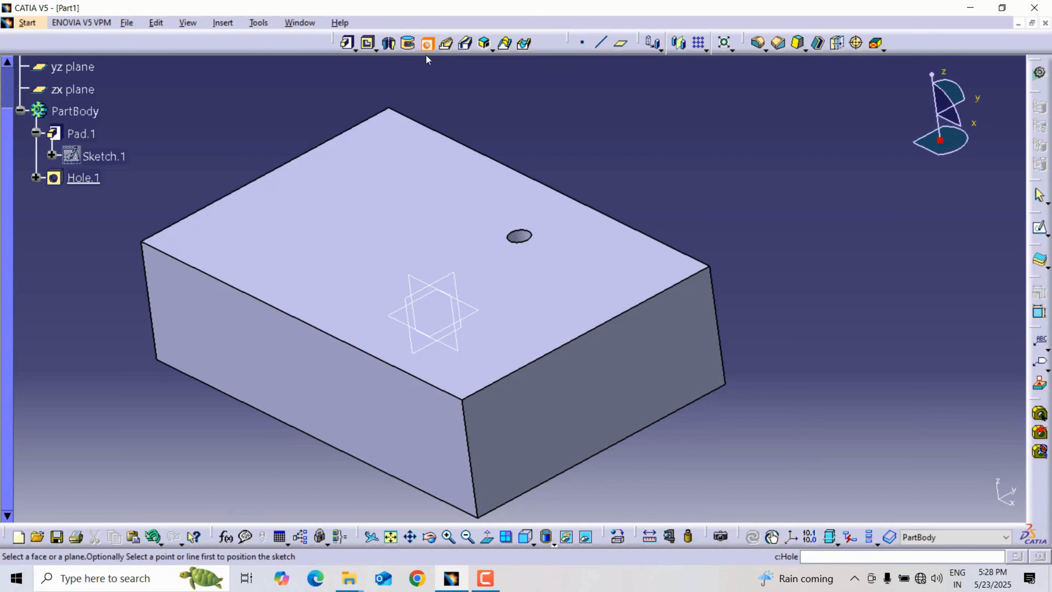
left_click(415, 202)
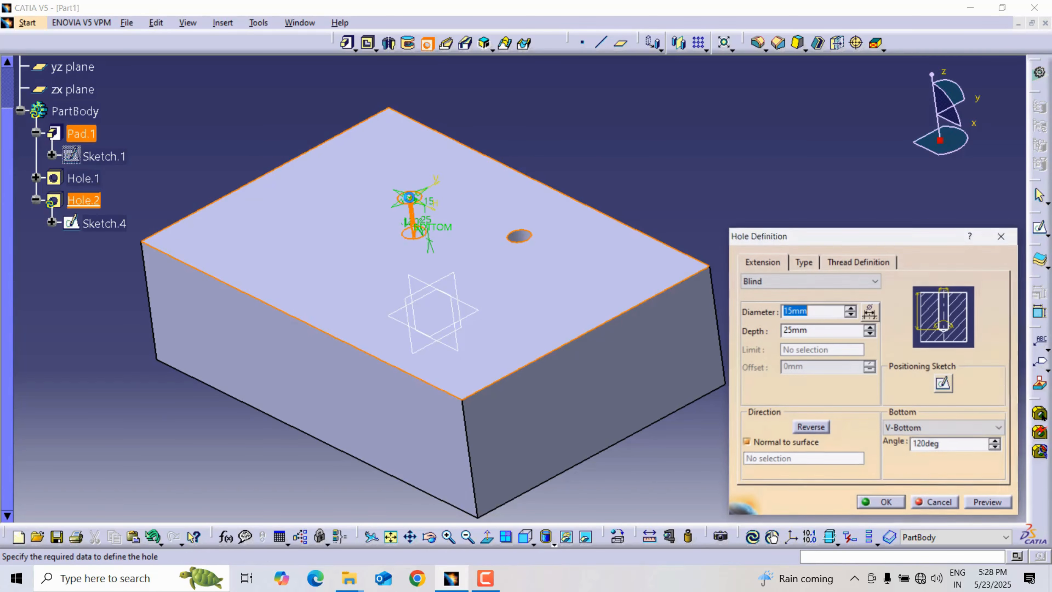
left_click(807, 263)
left_click(795, 283)
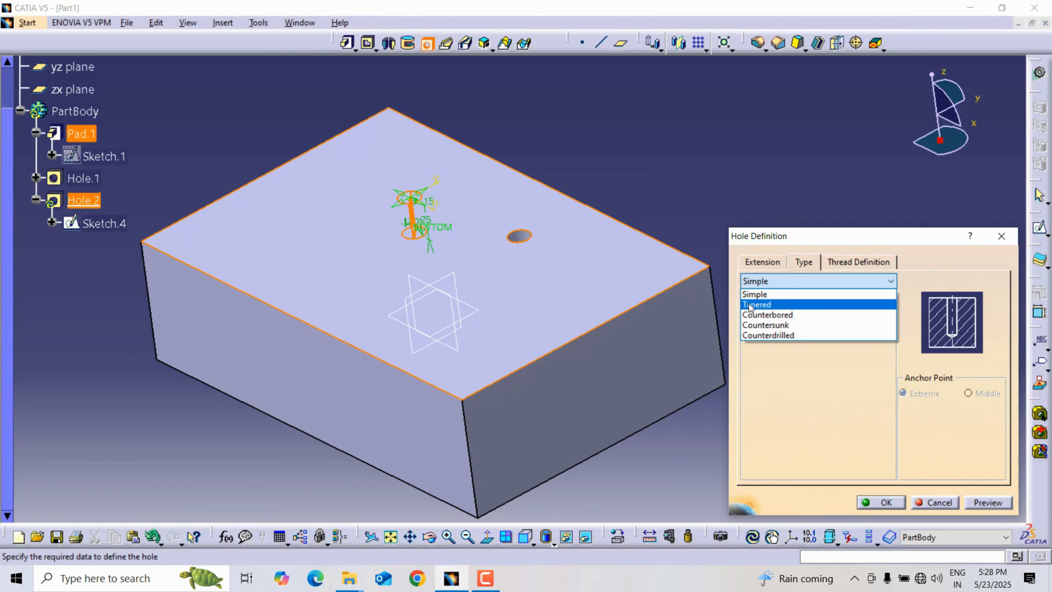
left_click(764, 304)
mouse_move(497, 226)
middle_mouse_down()
mouse_move(500, 258)
mouse_move(478, 224)
middle_mouse_up()
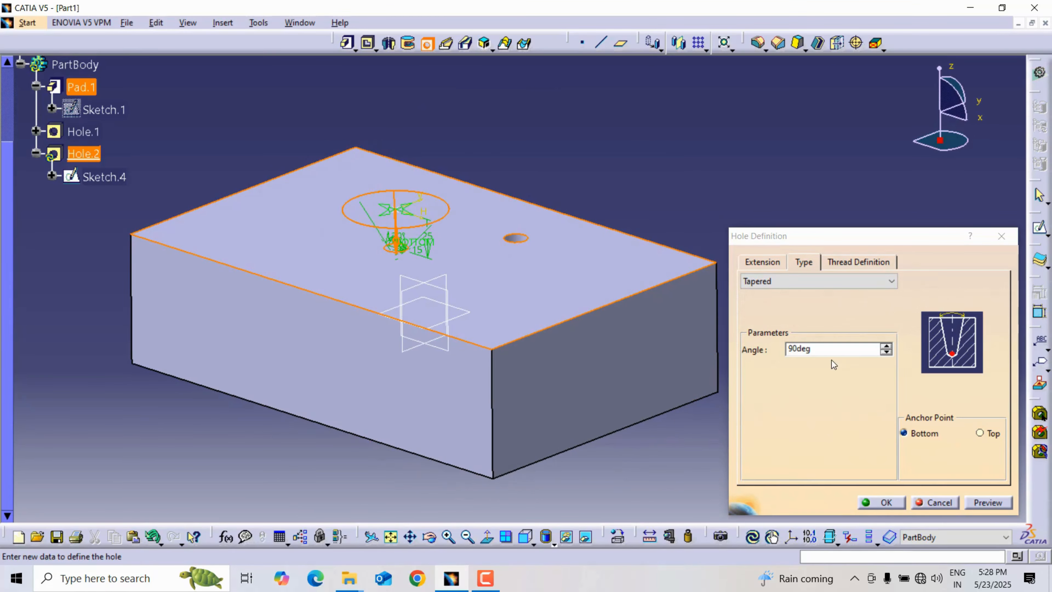
Set the tapered hole's depth to 60 mm and its diameter to 20 mm.
left_click(771, 263)
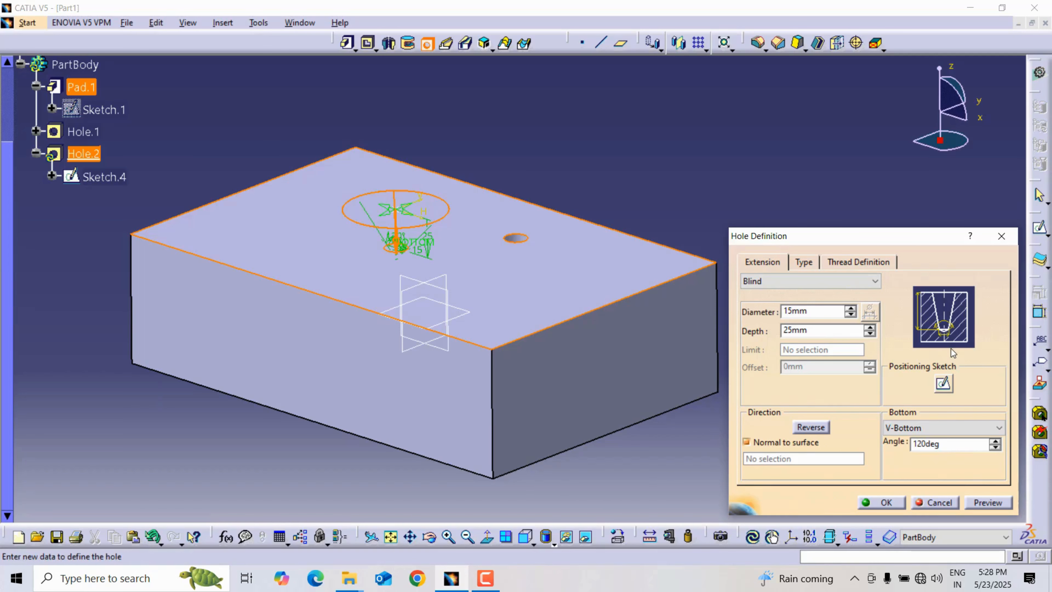
left_click_drag(920, 242, 843, 140)
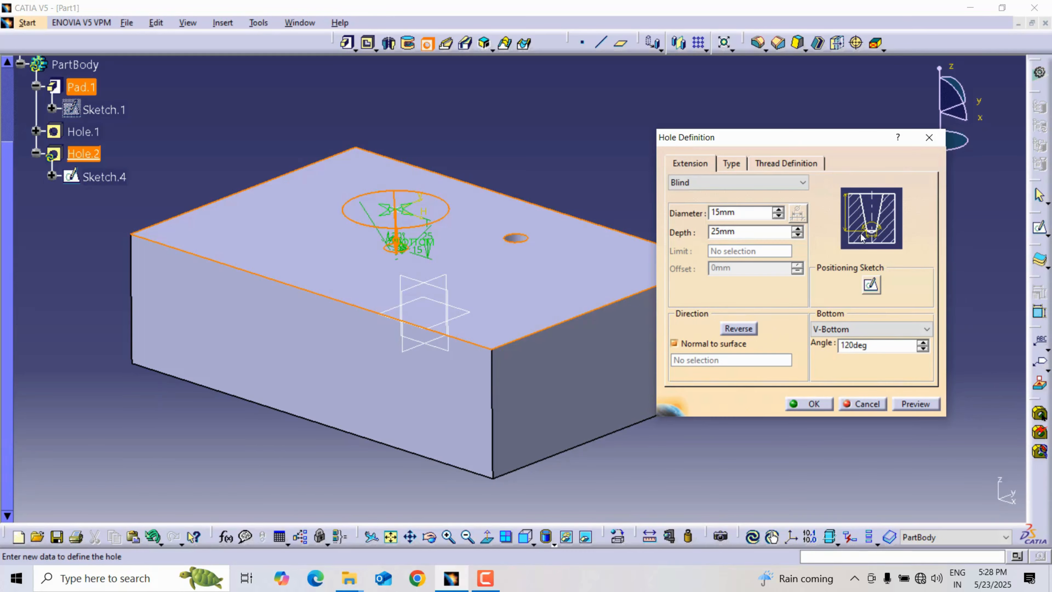
mouse_move(385, 280)
middle_mouse_down()
mouse_move(387, 224)
mouse_move(421, 211)
middle_mouse_up()
left_click_drag(741, 232, 672, 237)
type("60")
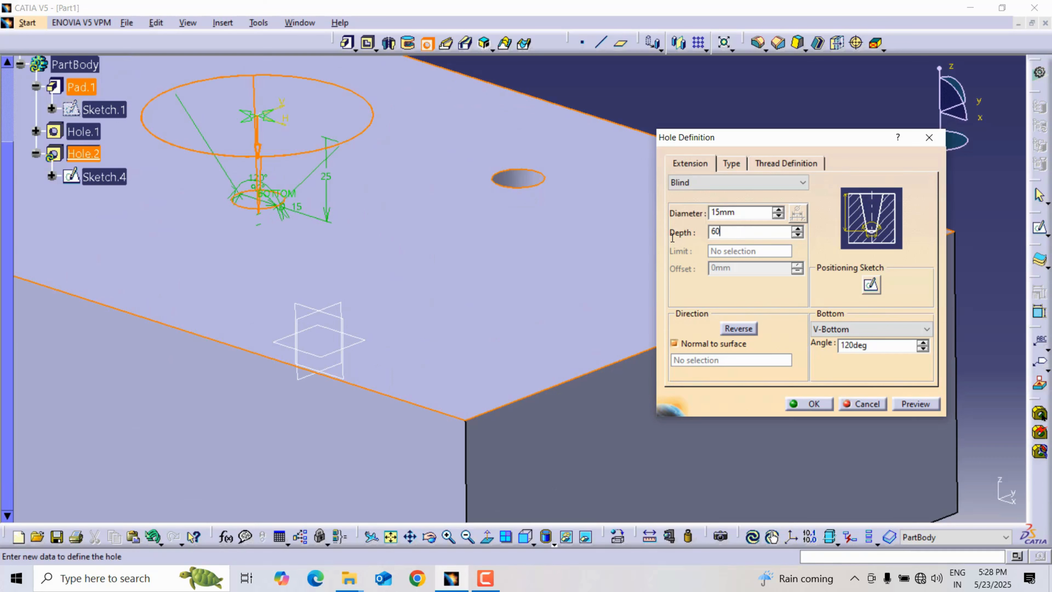
left_click(818, 248)
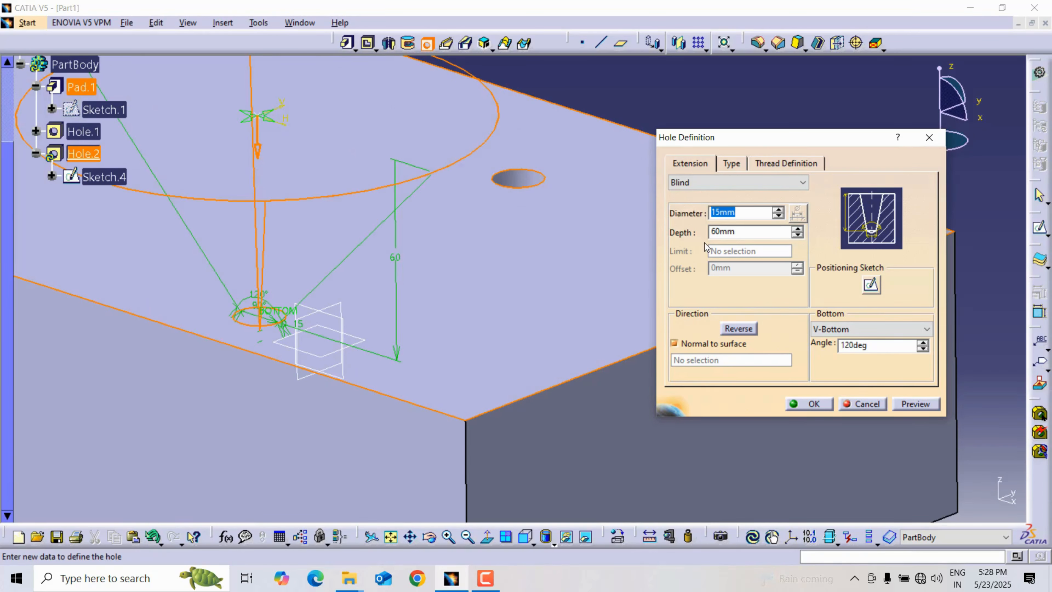
type("20")
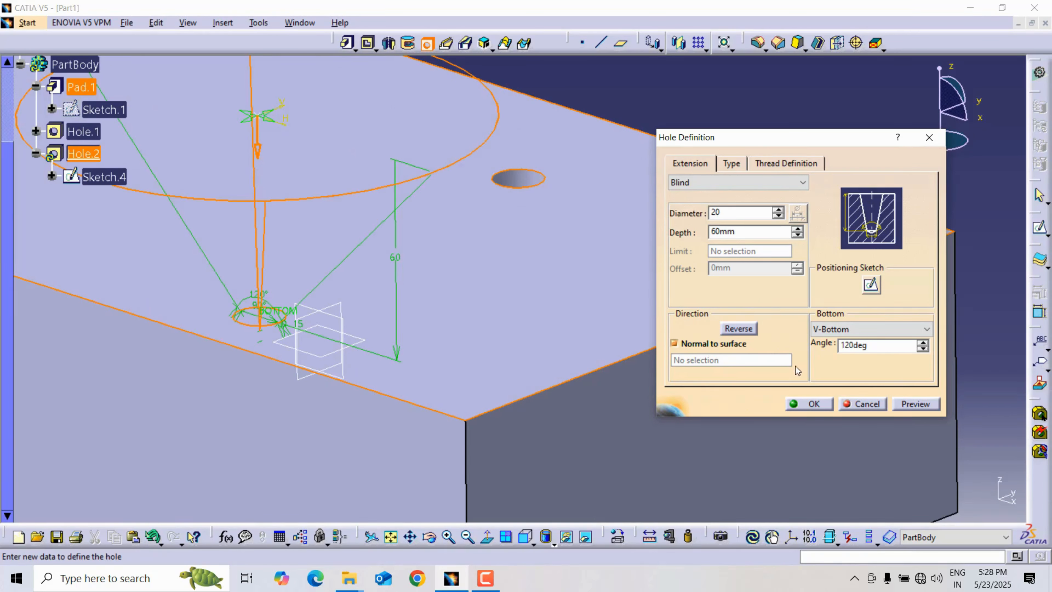
Set the hole's taper angle to 60 degrees and preview it.
left_click(737, 163)
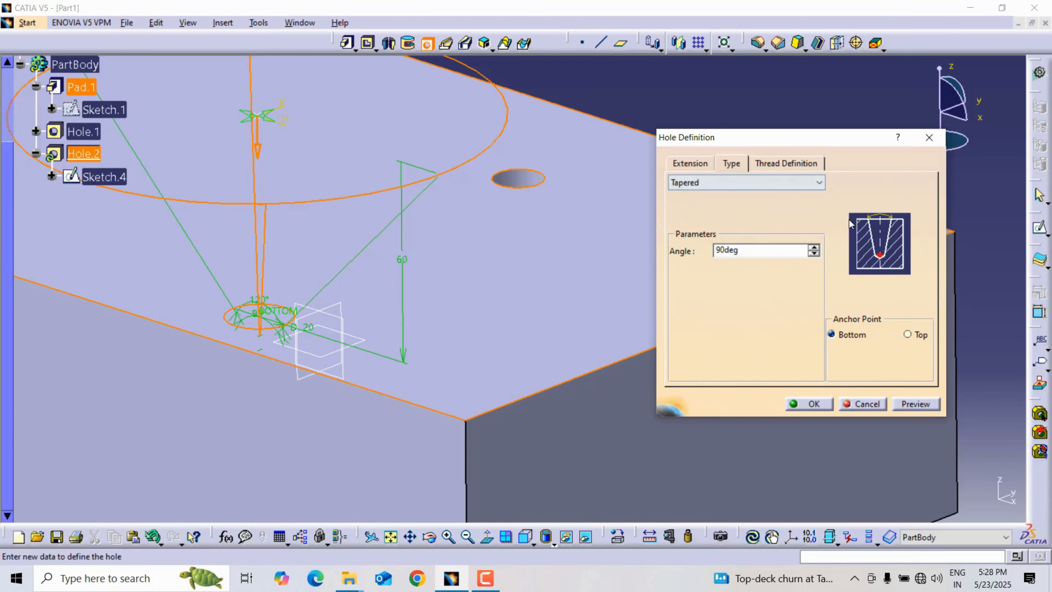
middle_click_drag(402, 194, 434, 278)
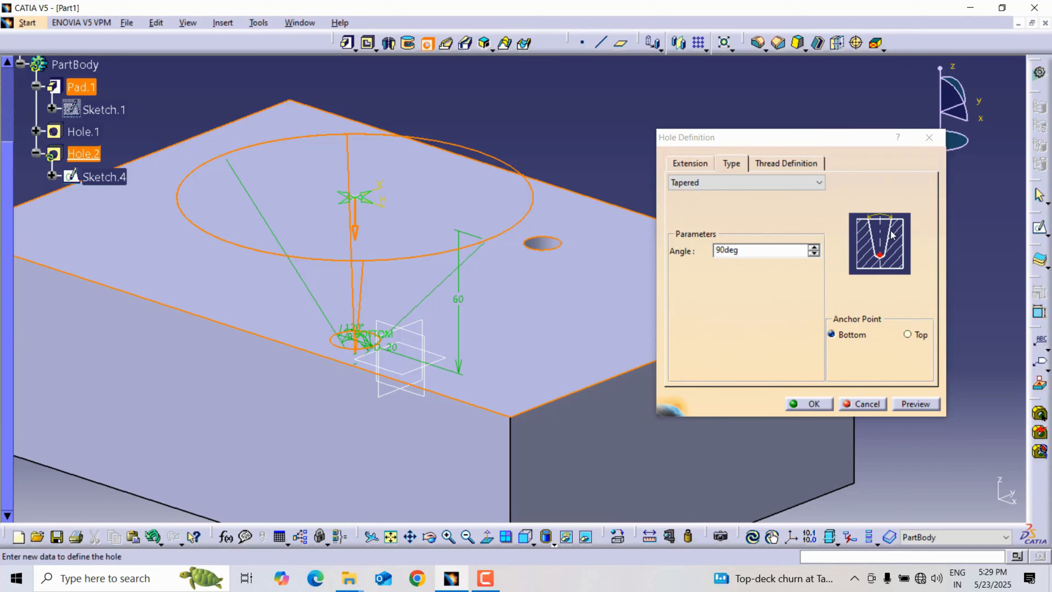
double_click(751, 248)
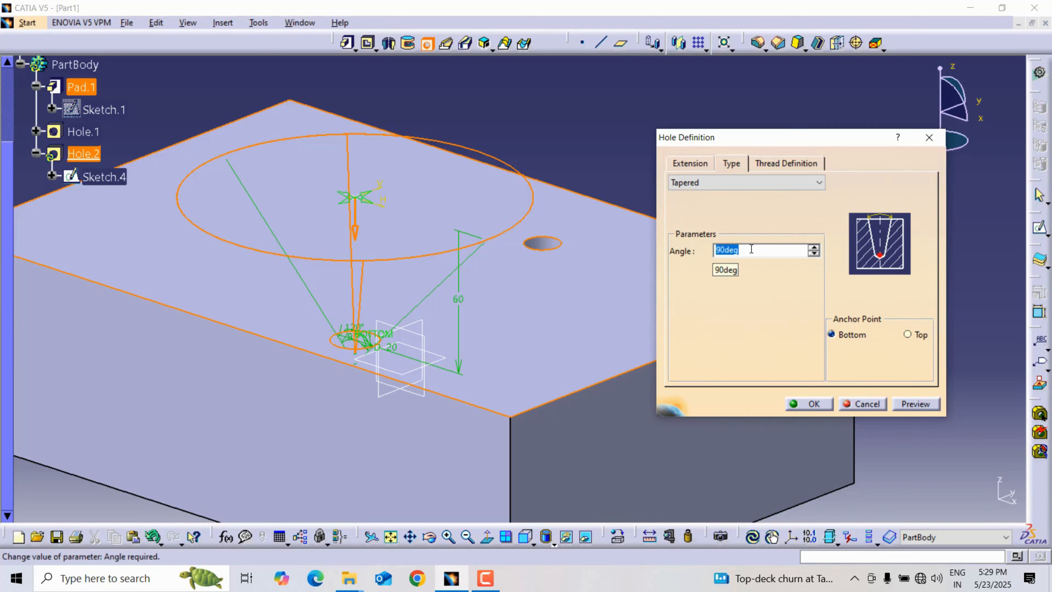
type("60")
key("Return")
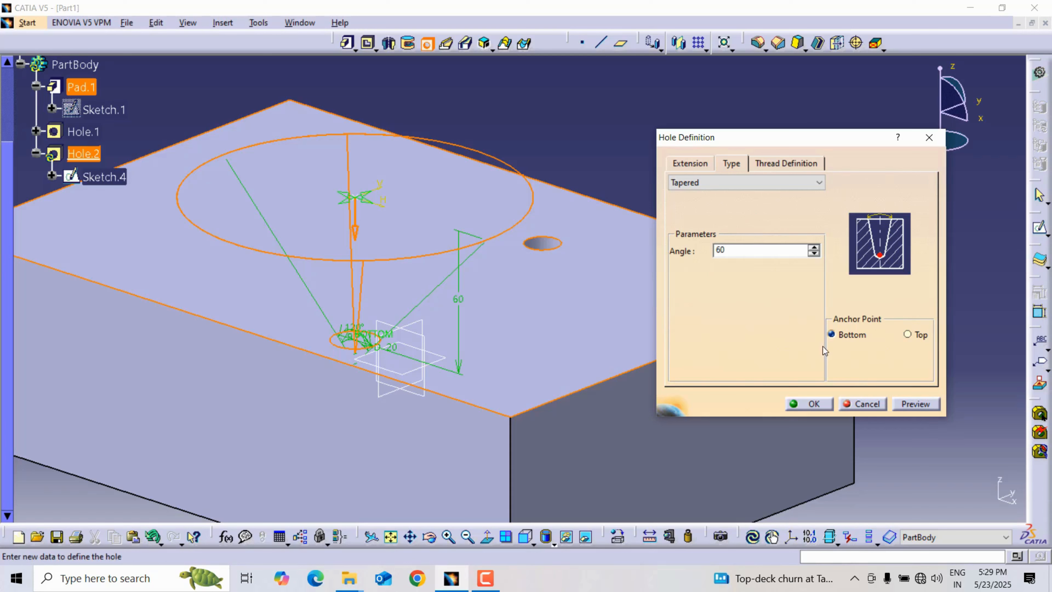
type("0")
left_click(910, 404)
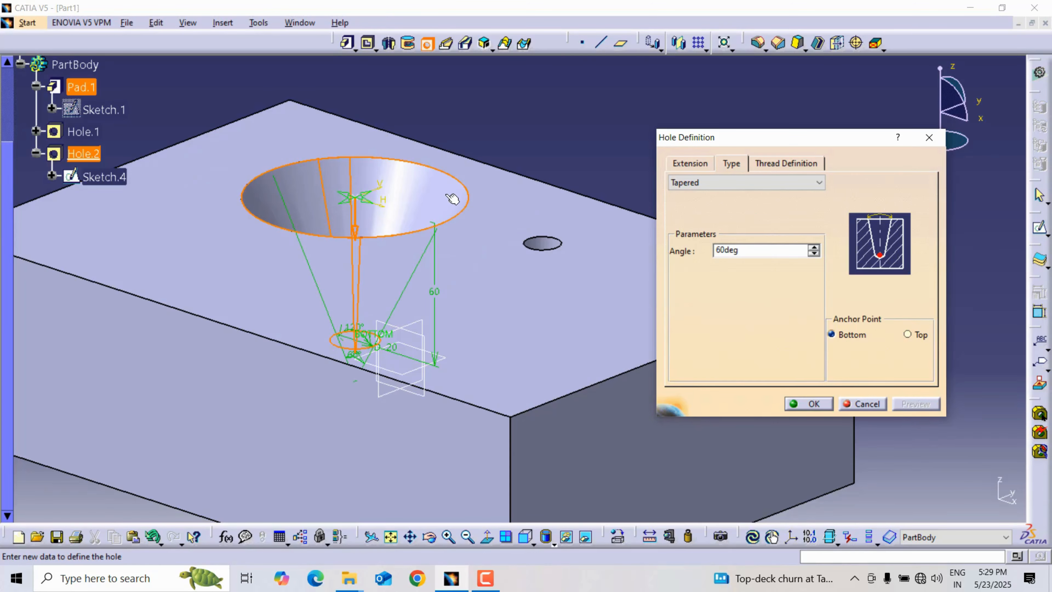
Set the hole's taper angle to 40 degrees, preview its shape and create the hole.
left_click_drag(761, 250, 681, 259)
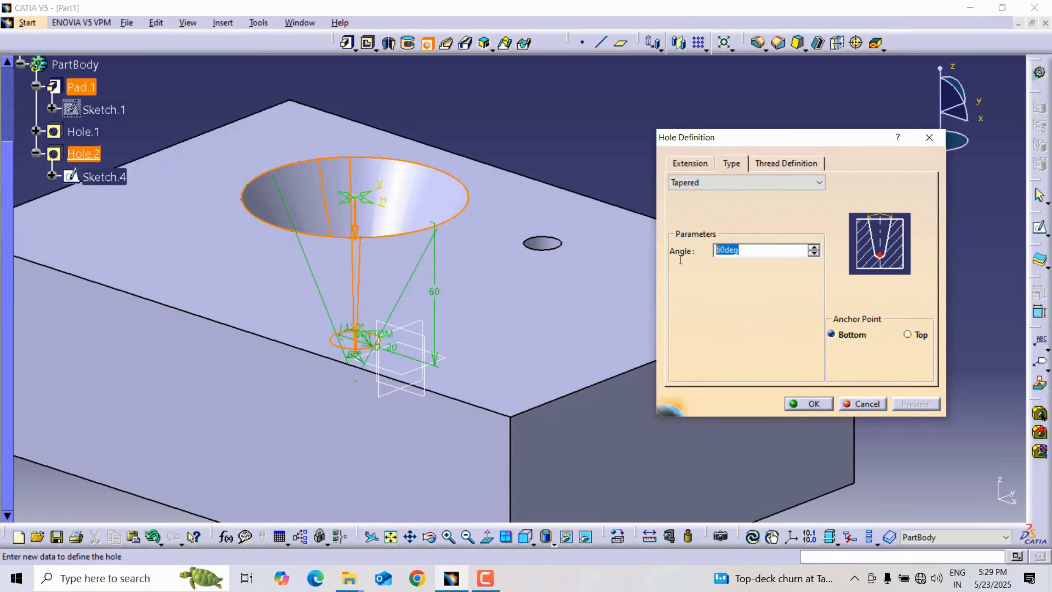
type("40")
key("Return")
left_click(913, 404)
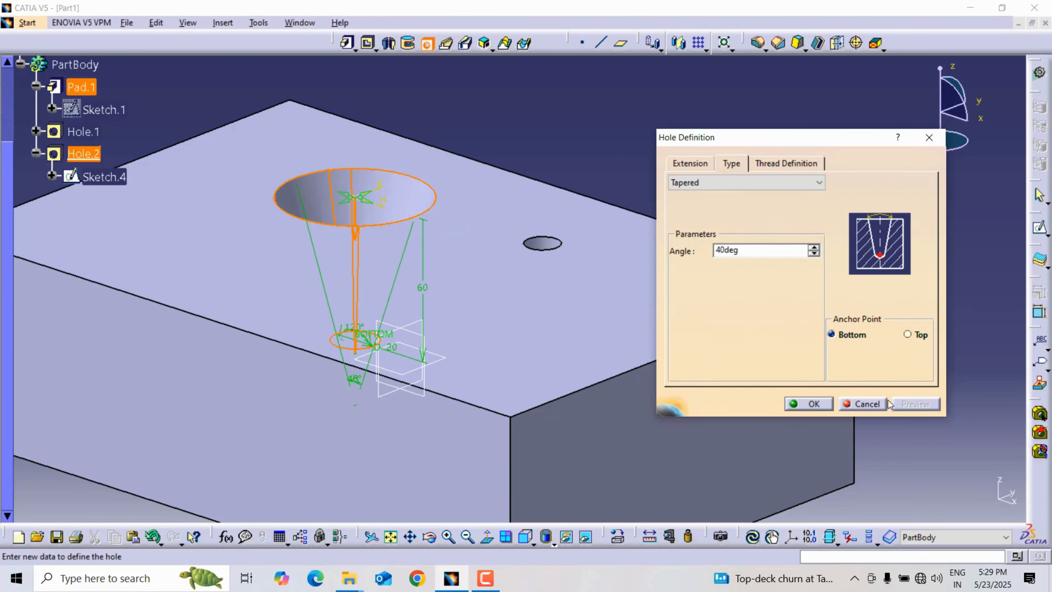
middle_click_drag(303, 265, 352, 265)
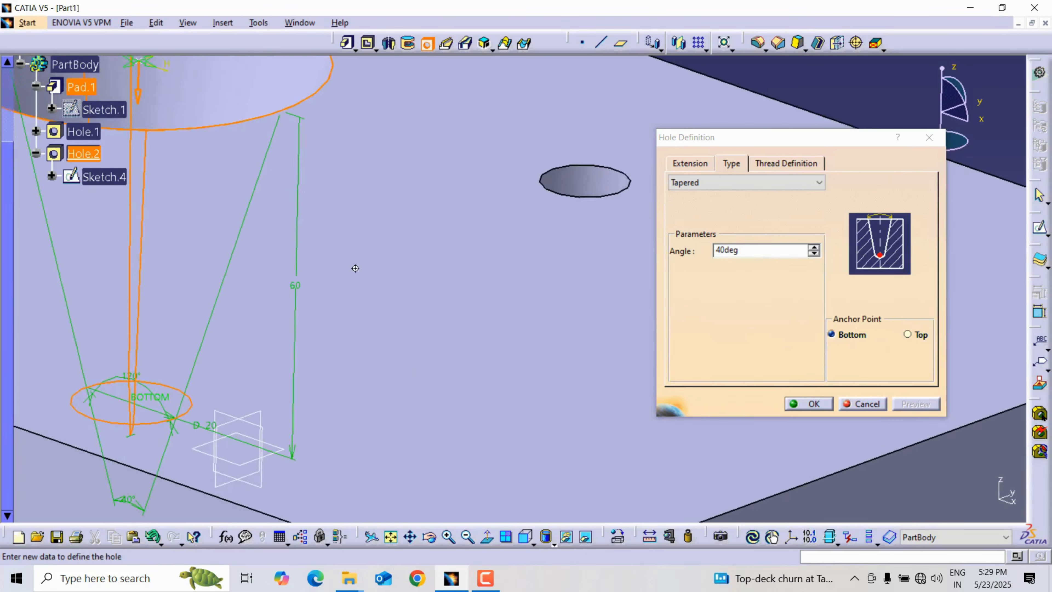
middle_click_drag(213, 369, 403, 282)
middle_click_drag(477, 217, 490, 262)
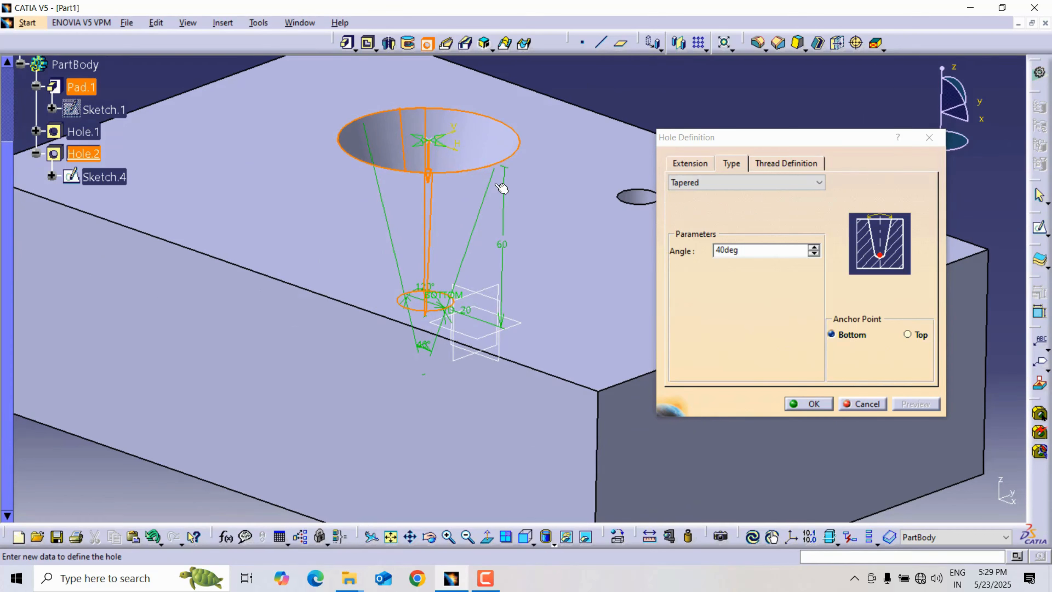
middle_click_drag(367, 247, 440, 237)
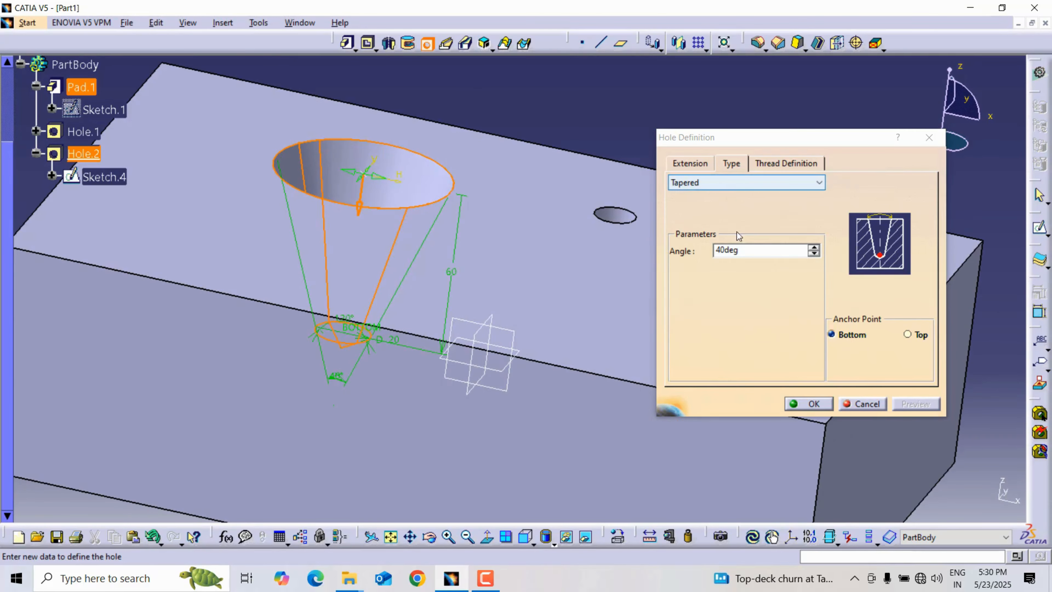
left_click(809, 403)
Edit the tapered hole's positioning sketch and move its centre point down toward the front edge of the face.
middle_click_drag(502, 124, 454, 189)
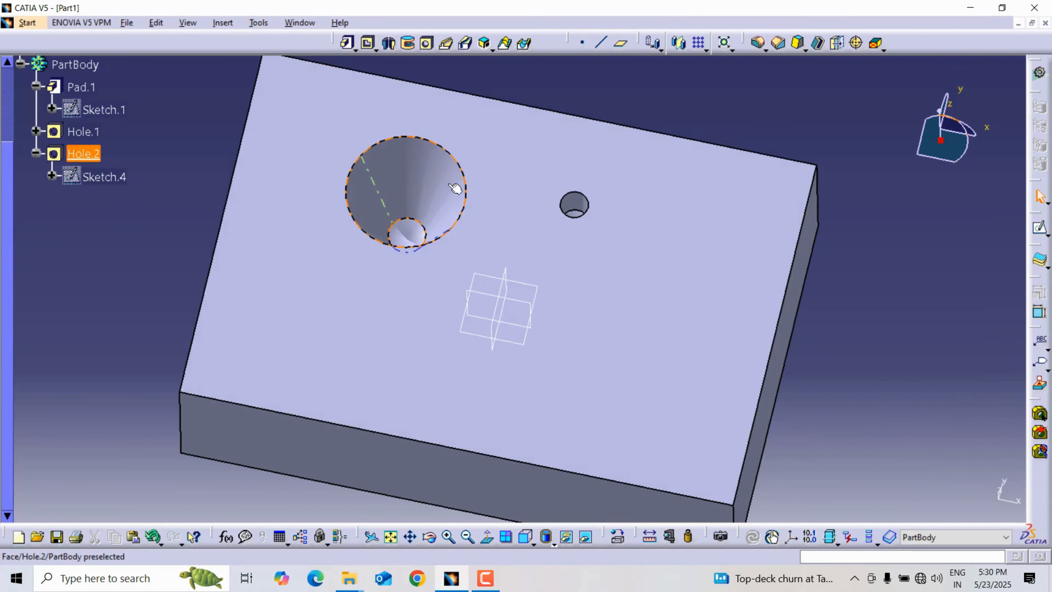
double_click(426, 182)
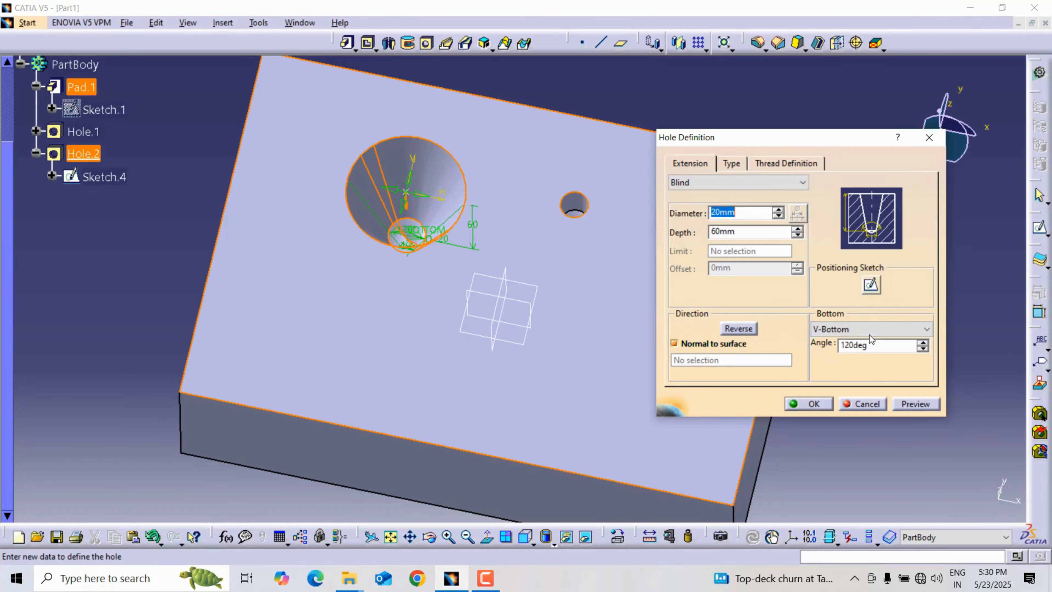
left_click(871, 284)
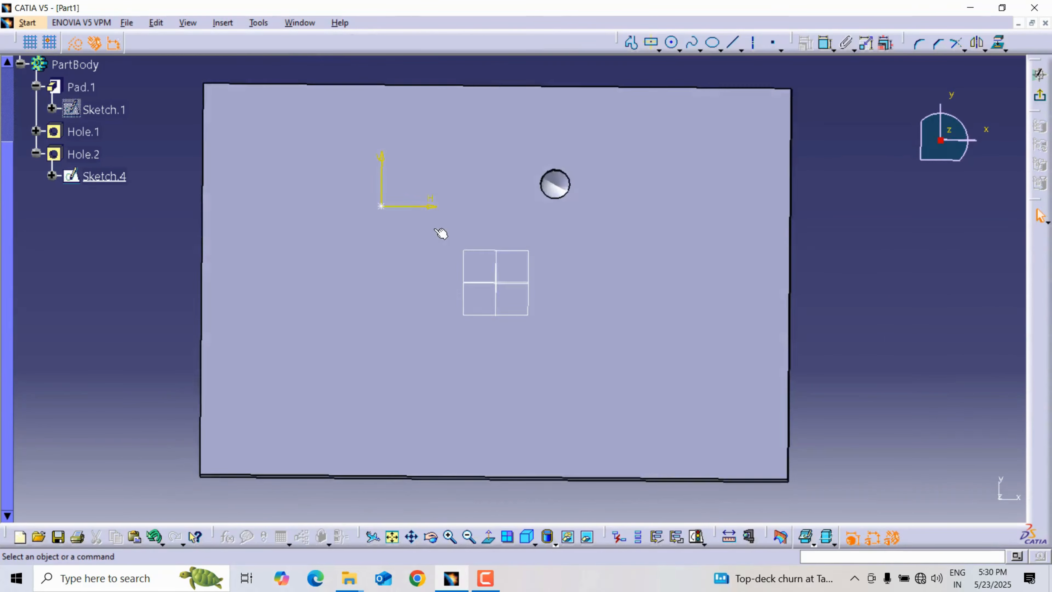
left_click_drag(381, 206, 382, 332)
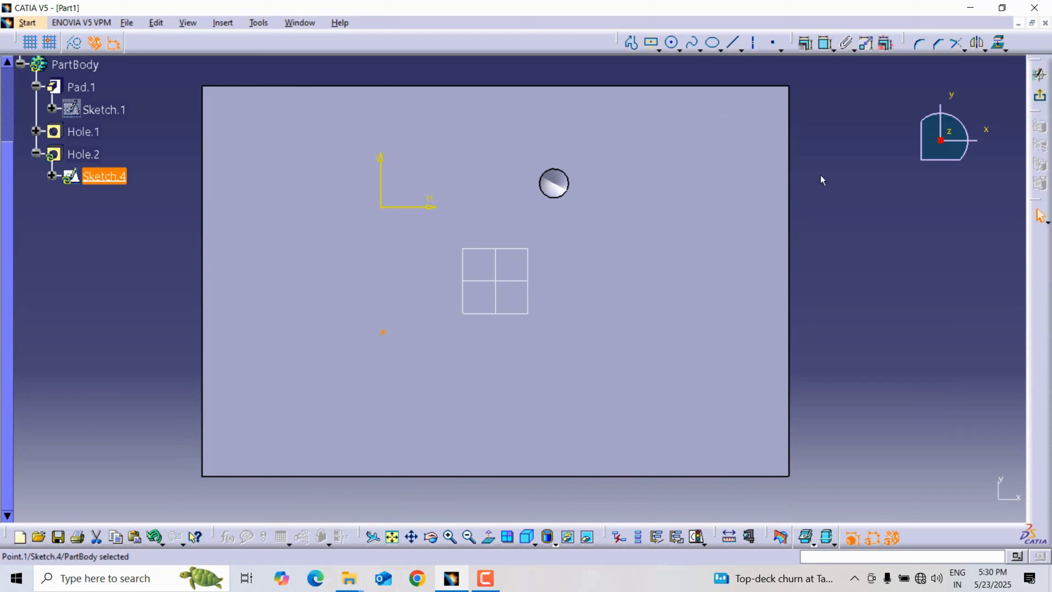
left_click(818, 124)
Dimension the hole's centre point from the block's left edge and set the distance to 100 mm.
left_click(825, 42)
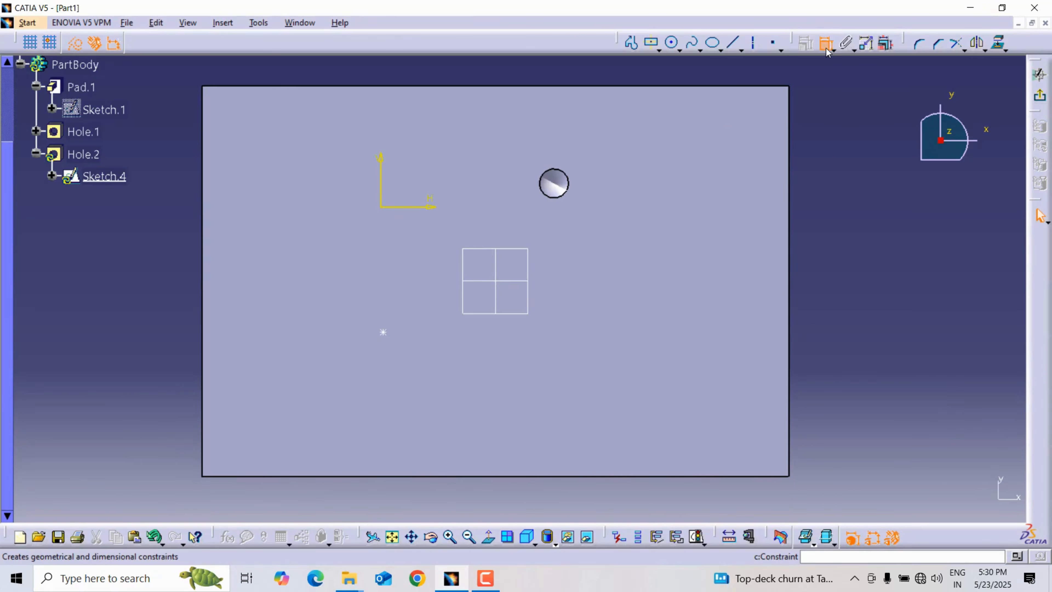
left_click(383, 332)
left_click(203, 336)
left_click(254, 350)
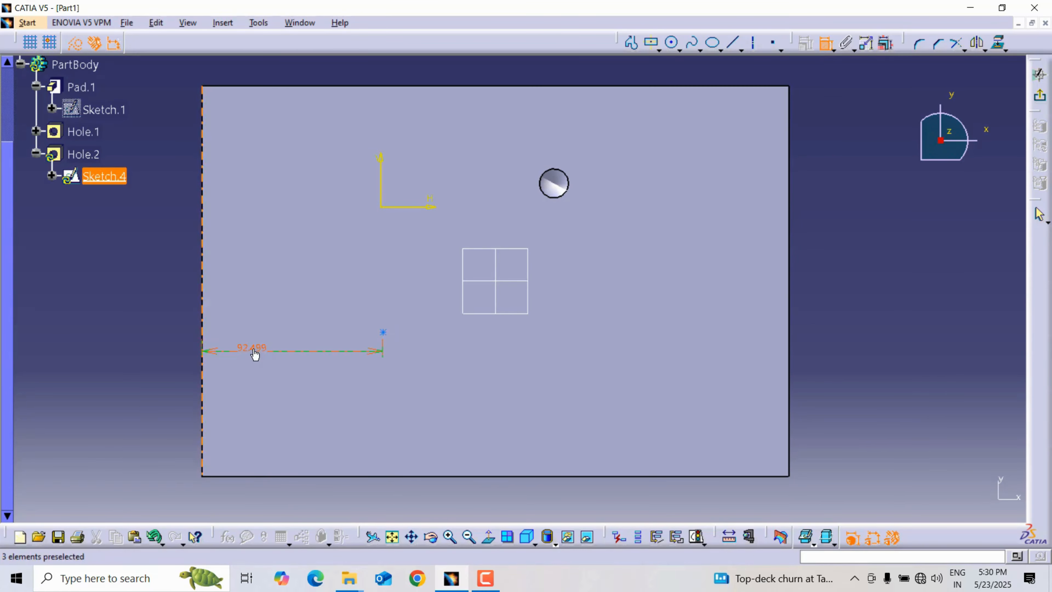
double_click(254, 348)
type("100")
key("Return")
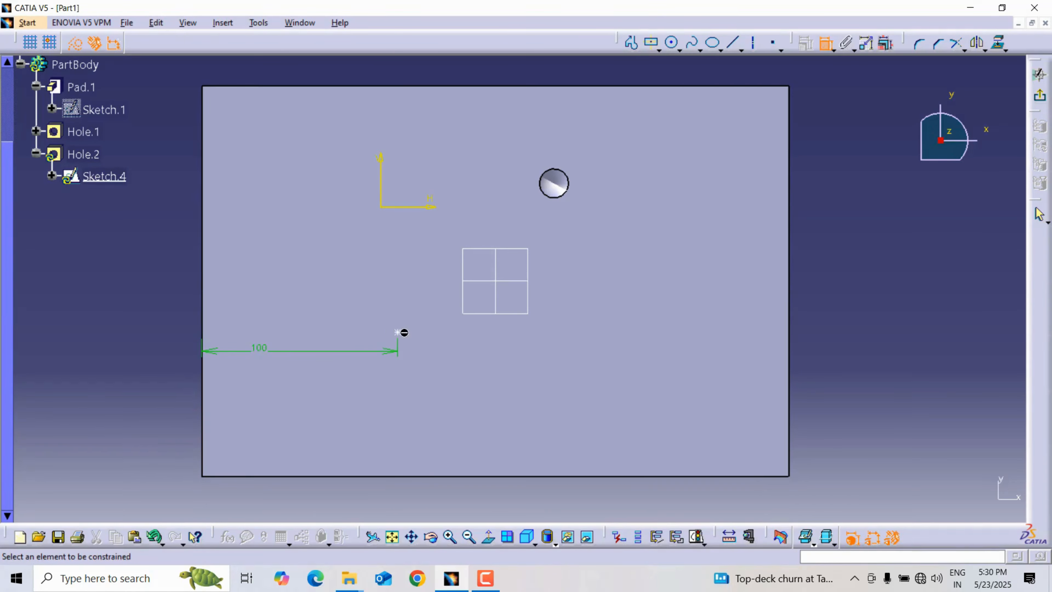
Constrain the centre point 60 mm from the block's front edge, leave the sketch and apply the hole's new position.
left_click(411, 472)
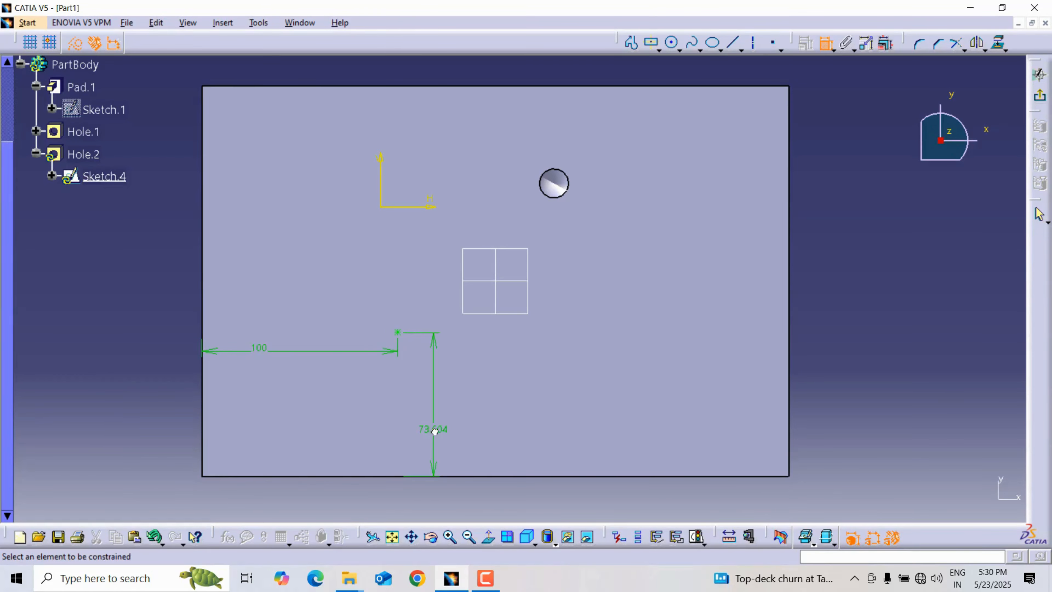
left_click(437, 435)
double_click(437, 435)
type("60")
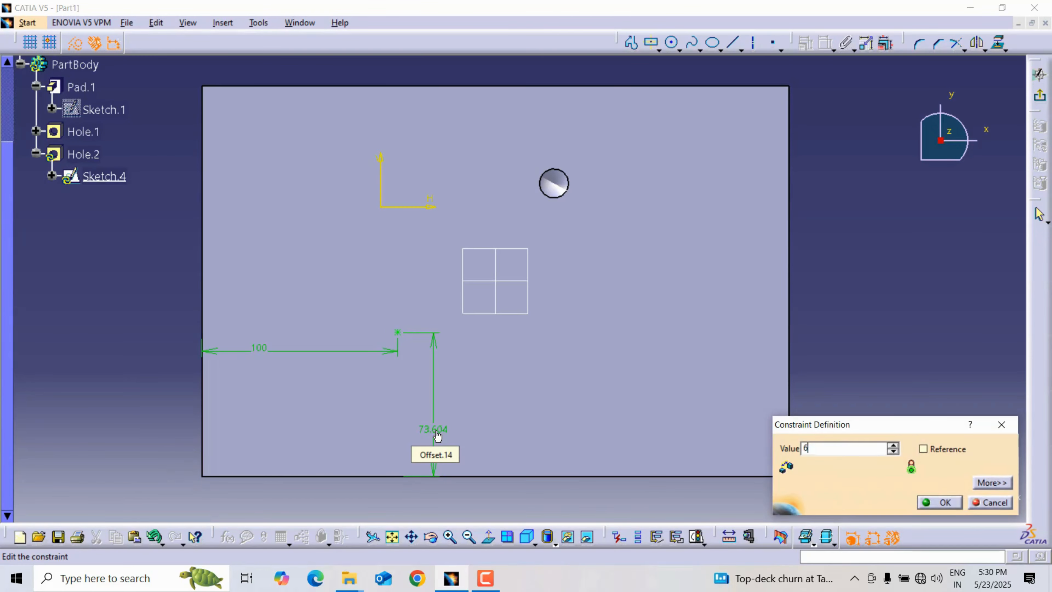
key("Return")
left_click(1038, 75)
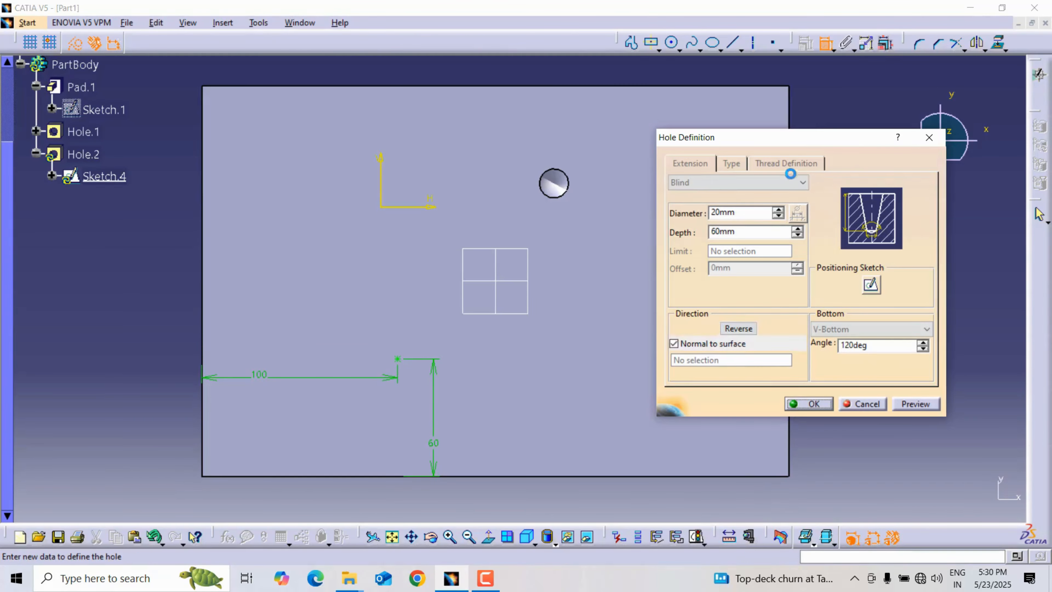
left_click(812, 411)
Start a blind hole on the block's top face, behind the large tapered hole, and make its type Counterbored.
mouse_move(467, 376)
middle_mouse_down()
mouse_move(463, 291)
mouse_move(445, 331)
mouse_move(458, 359)
middle_mouse_up()
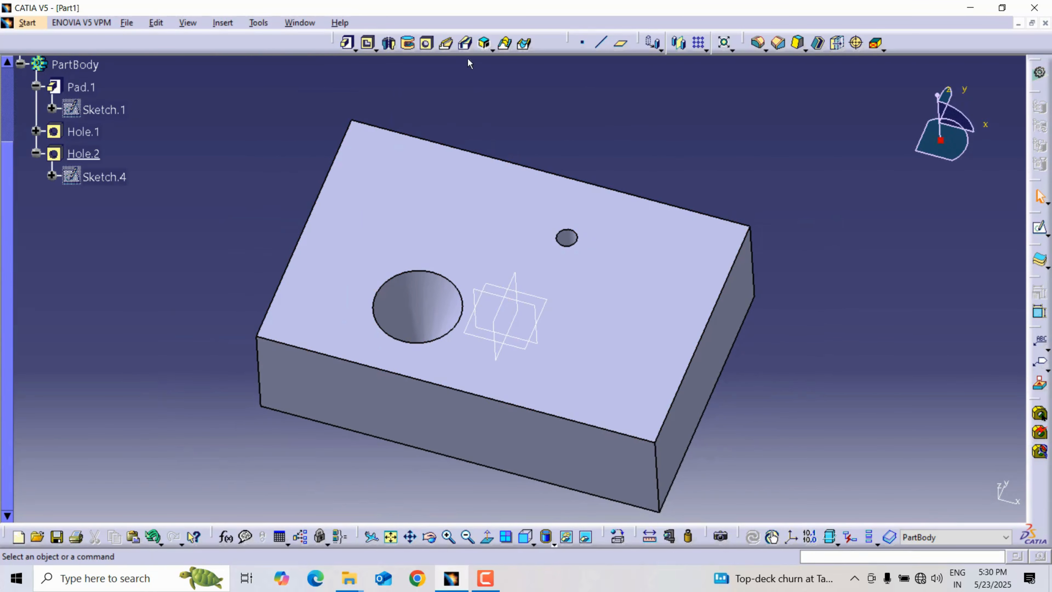
left_click(426, 45)
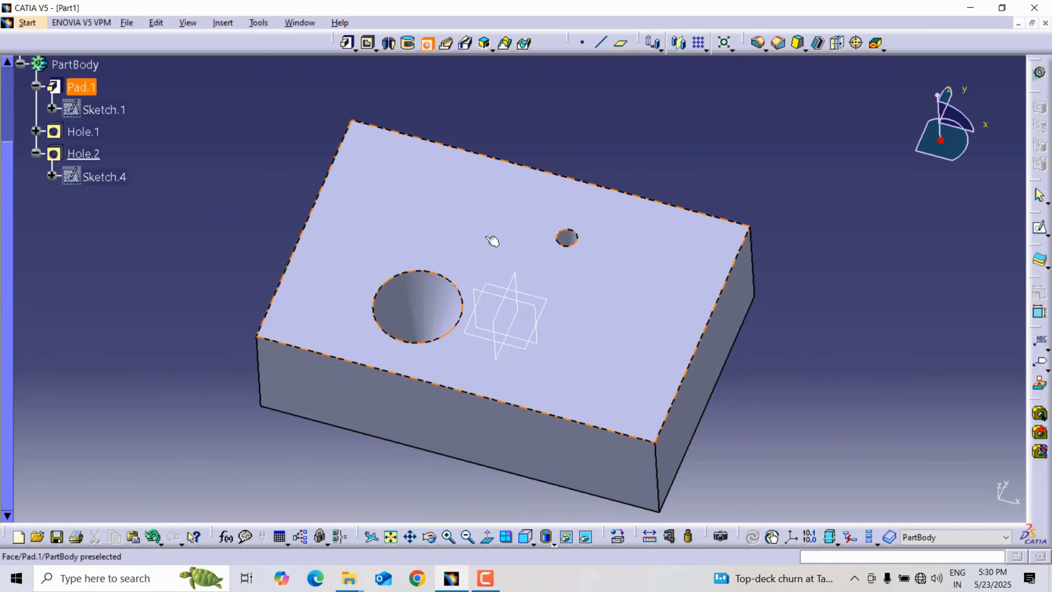
left_click(438, 198)
left_click(704, 182)
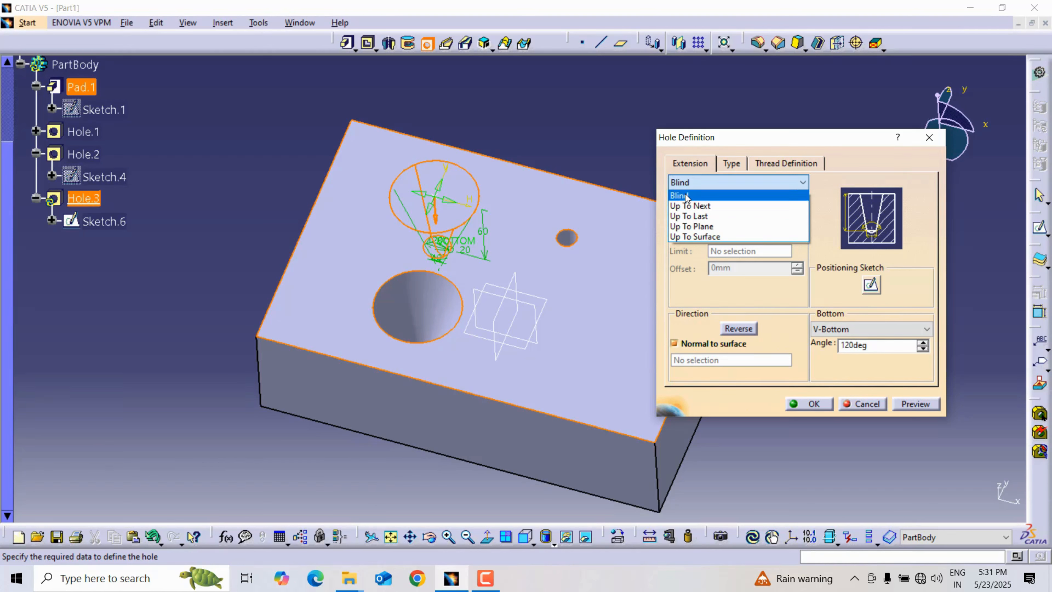
left_click(686, 196)
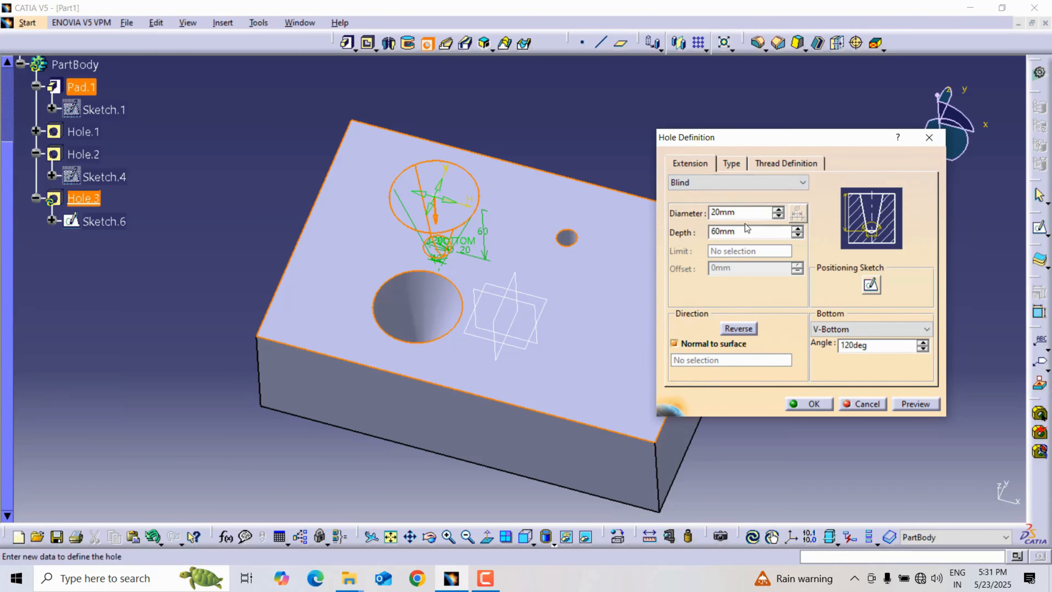
left_click(744, 166)
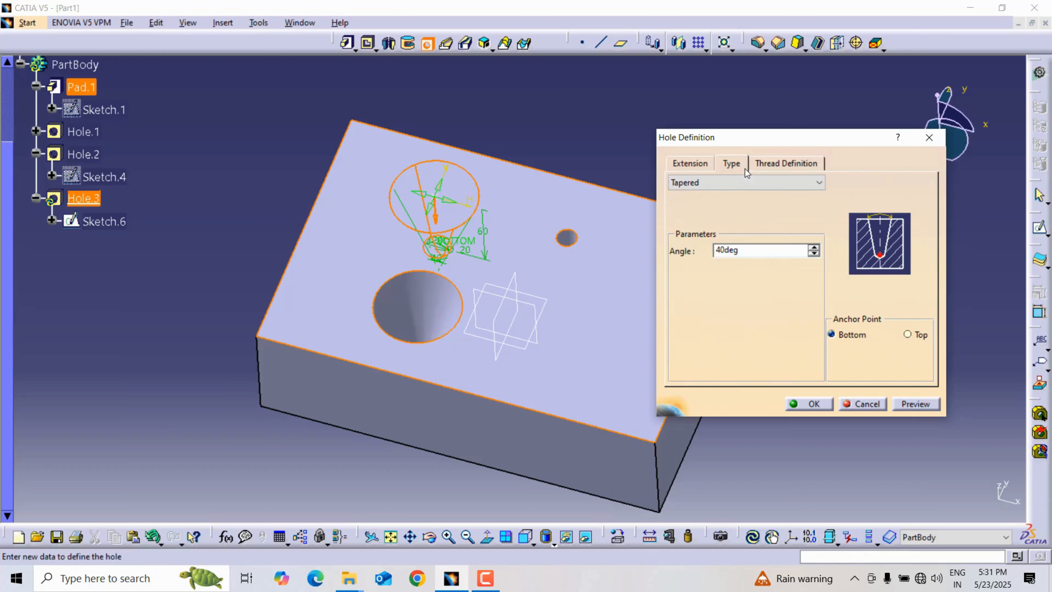
left_click(755, 184)
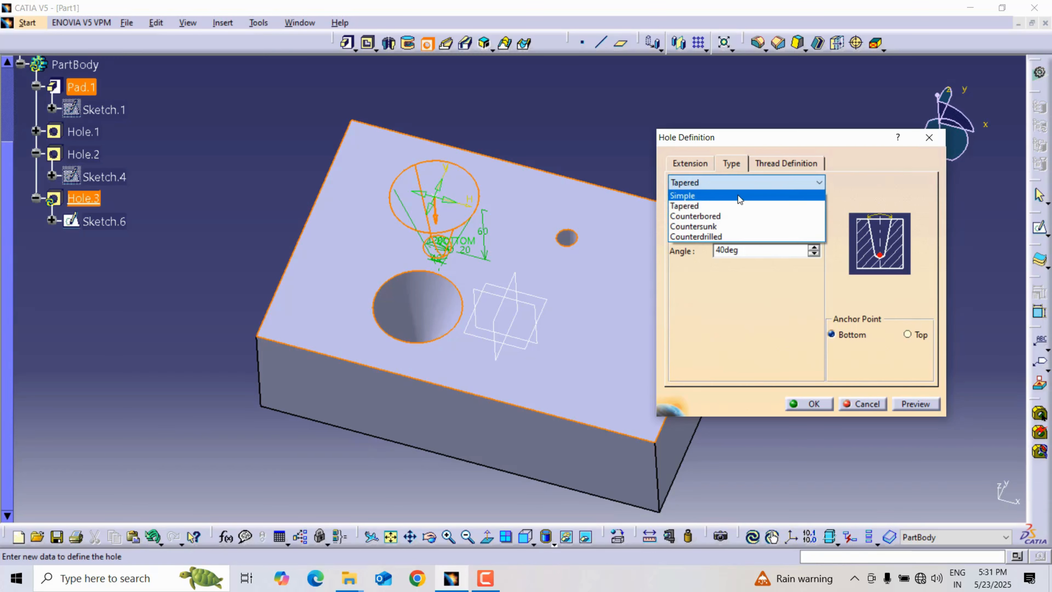
left_click(716, 216)
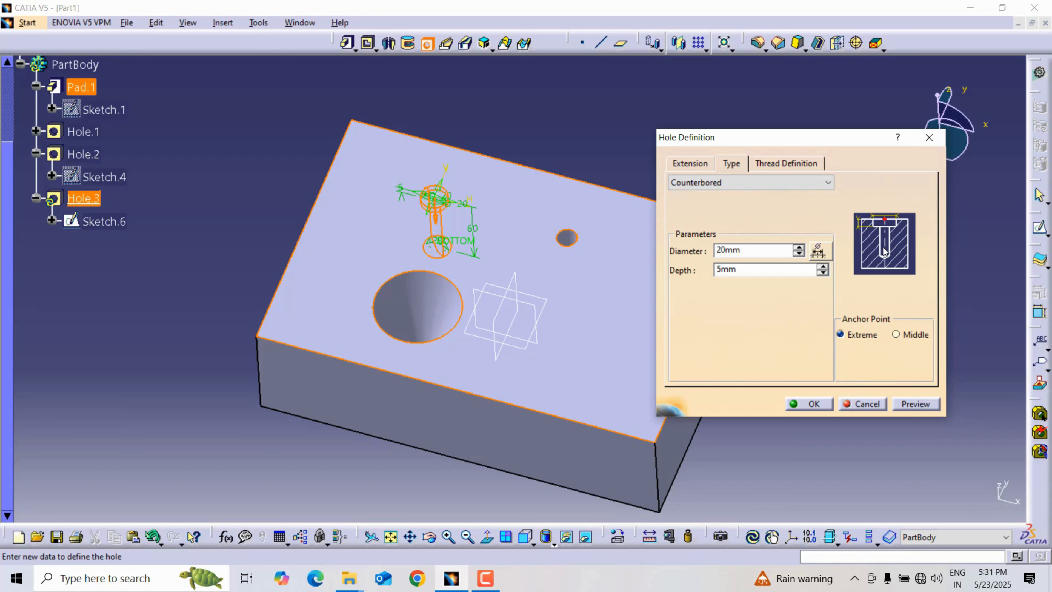
Set the counterbored hole's main diameter to 10 mm and check its depth and counterbore parameters.
left_click(692, 164)
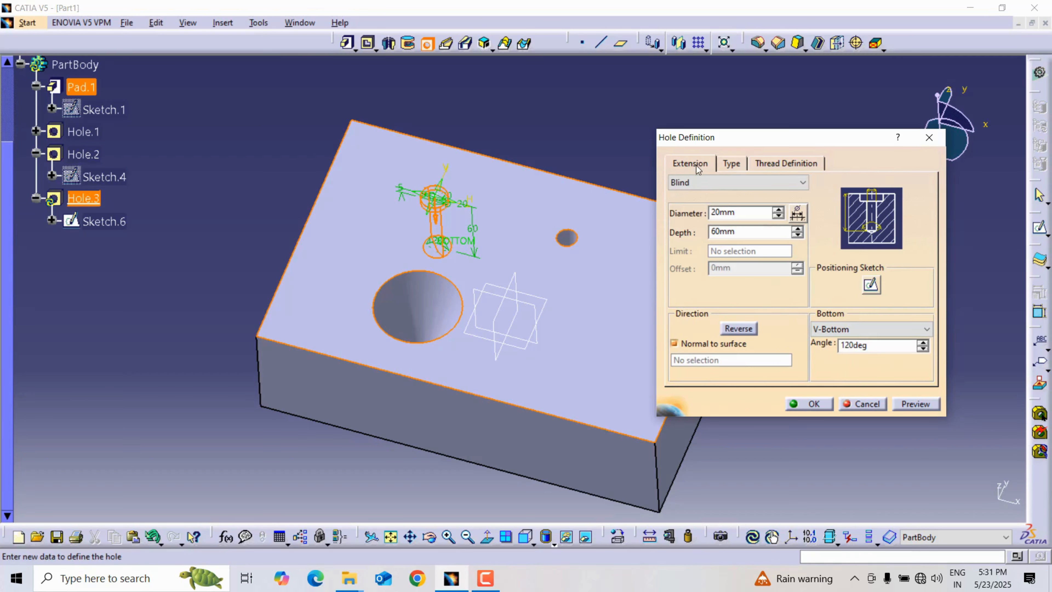
double_click(747, 212)
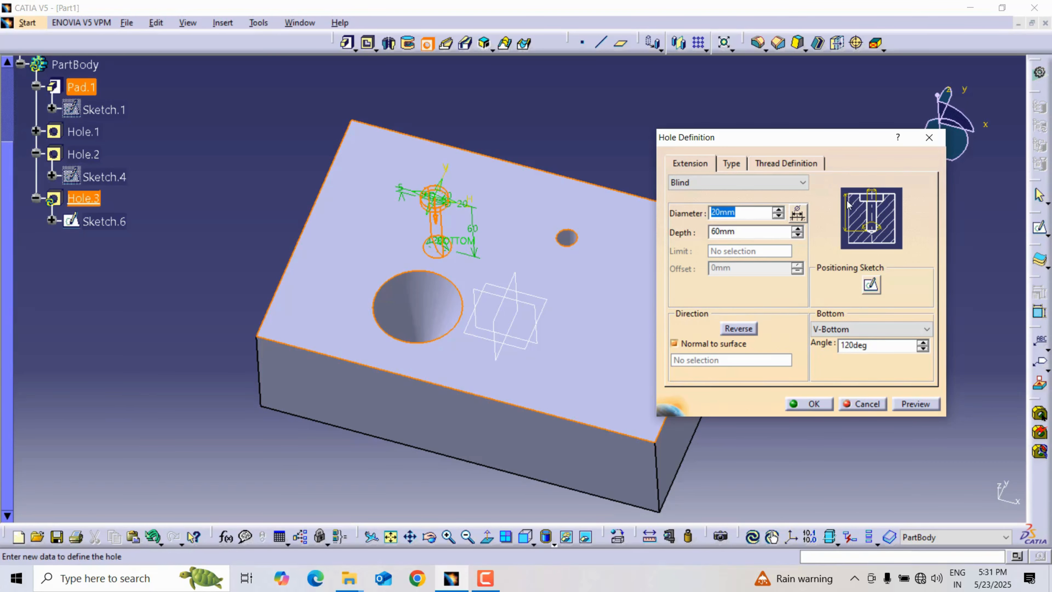
left_click(741, 231)
left_click(731, 163)
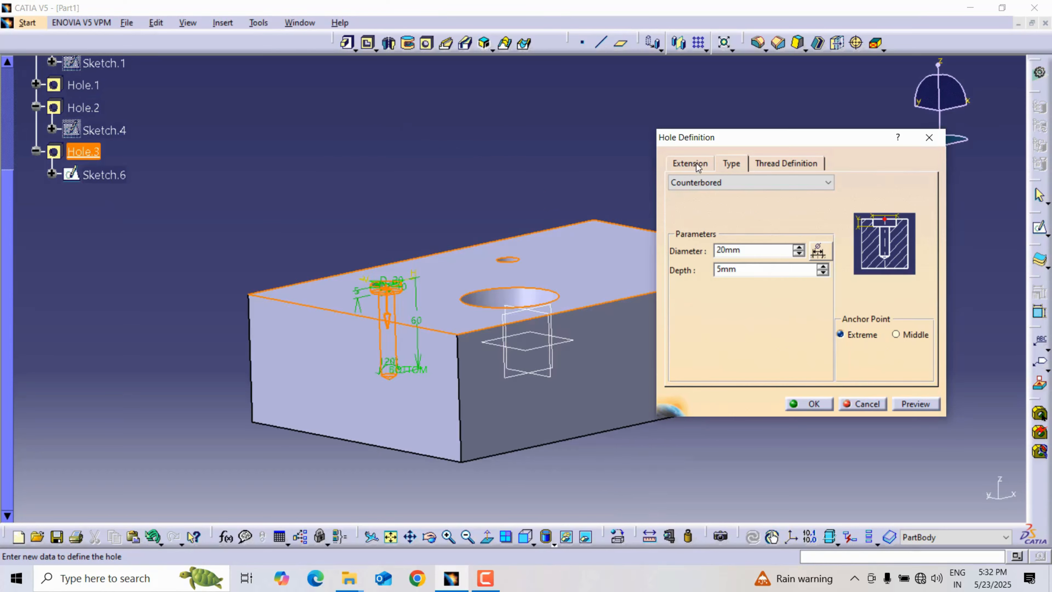
left_click(697, 165)
middle_click_drag(389, 364, 416, 289)
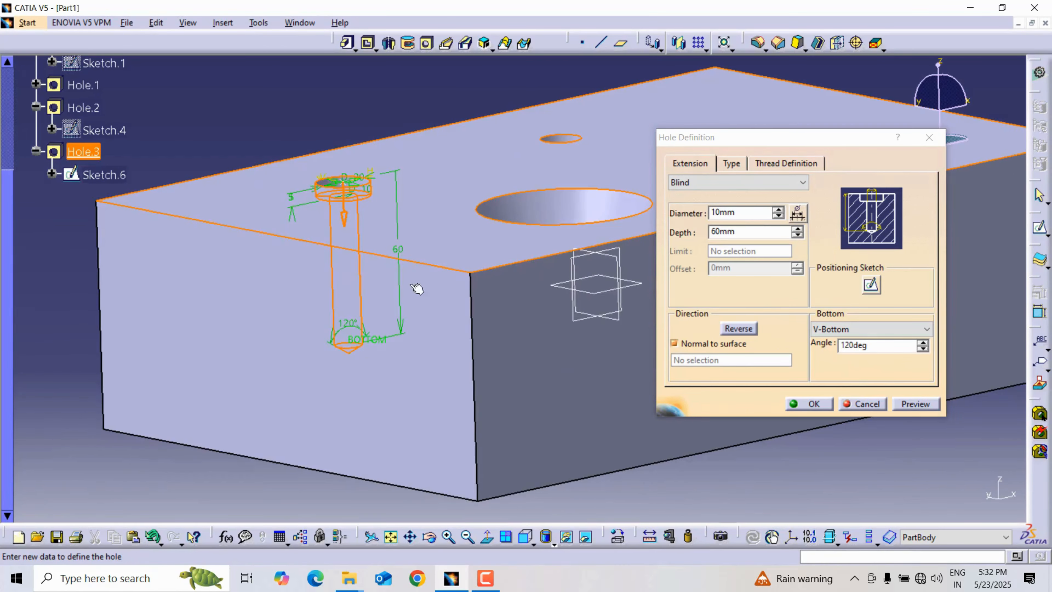
Create the counterbored hole with a V-Bottom end and inspect its stepped recess on the top face.
left_click(851, 328)
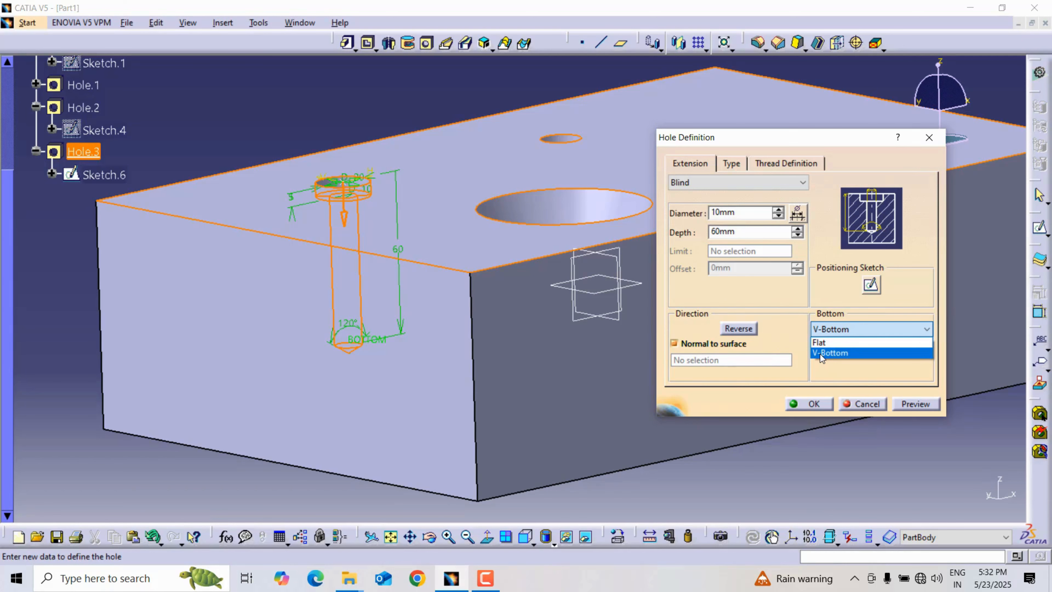
left_click(820, 353)
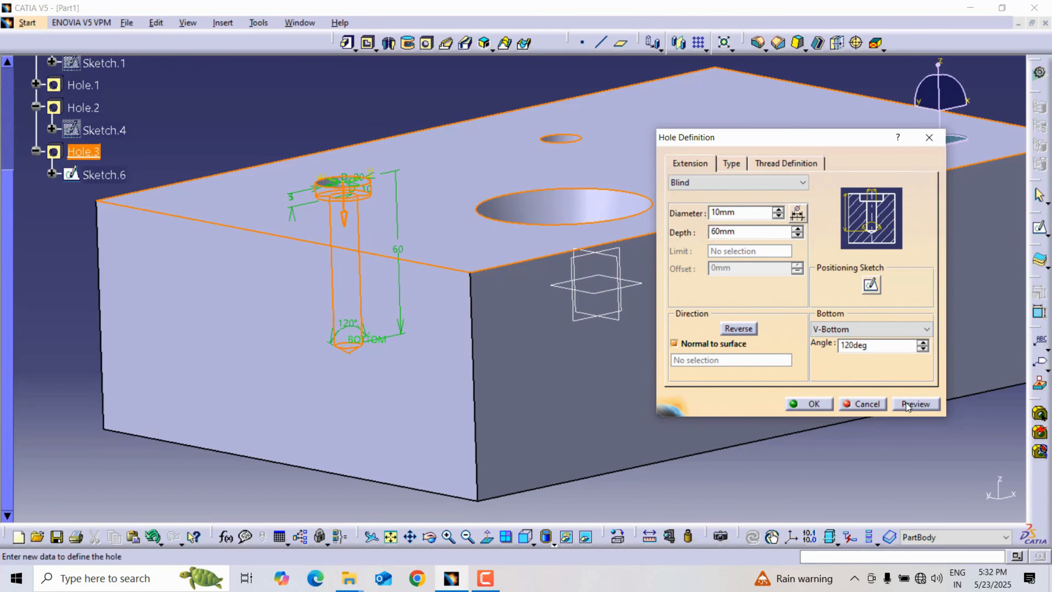
left_click(814, 406)
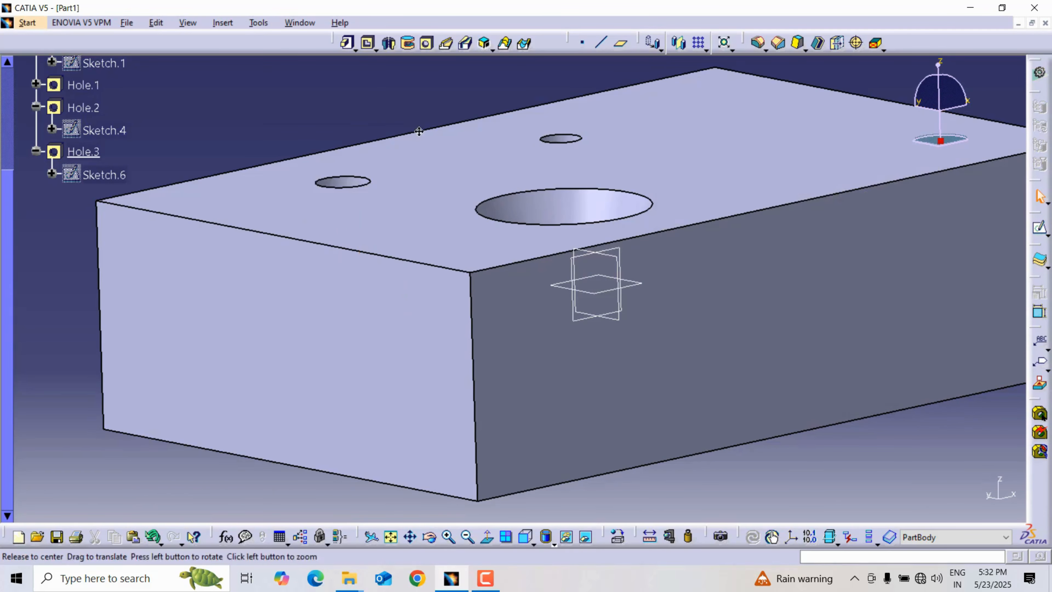
middle_click_drag(417, 133, 580, 258)
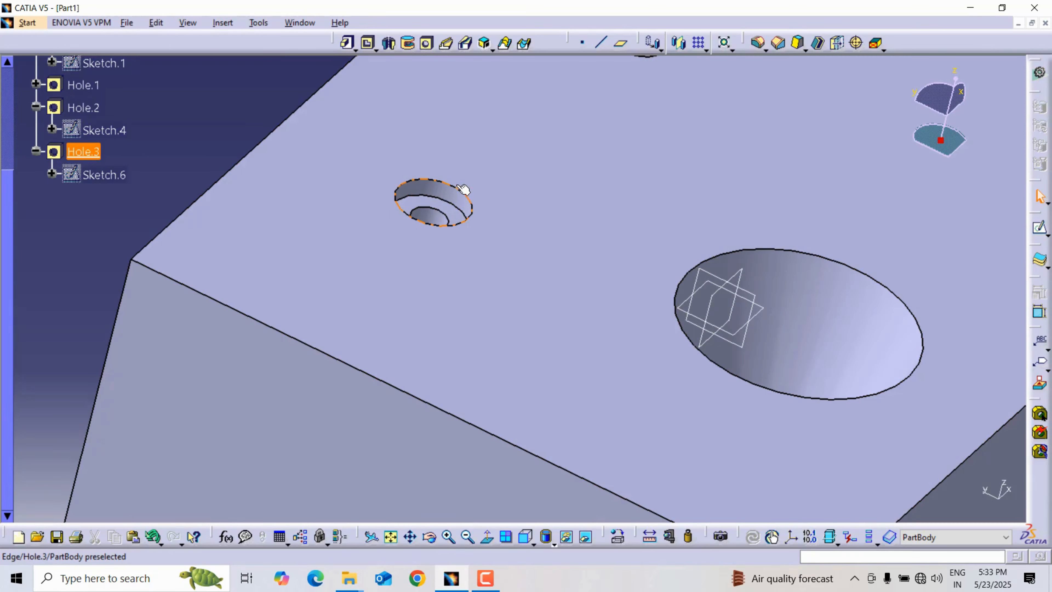
left_click(453, 196)
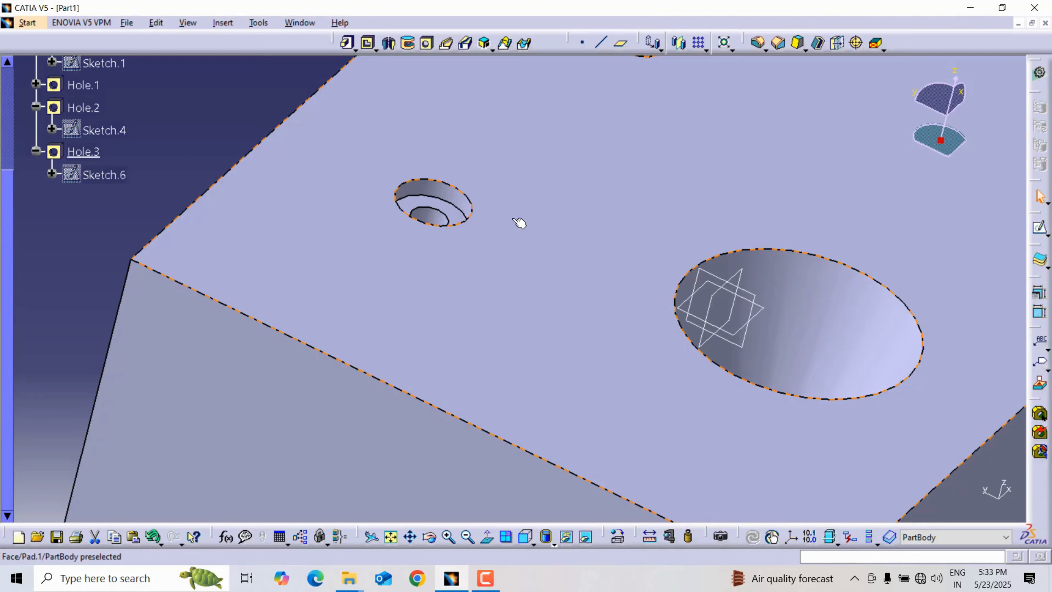
middle_click_drag(501, 221, 500, 284)
Start another hole on the block's top face, extend it Up To Last and make its type Countersunk.
left_click(500, 284)
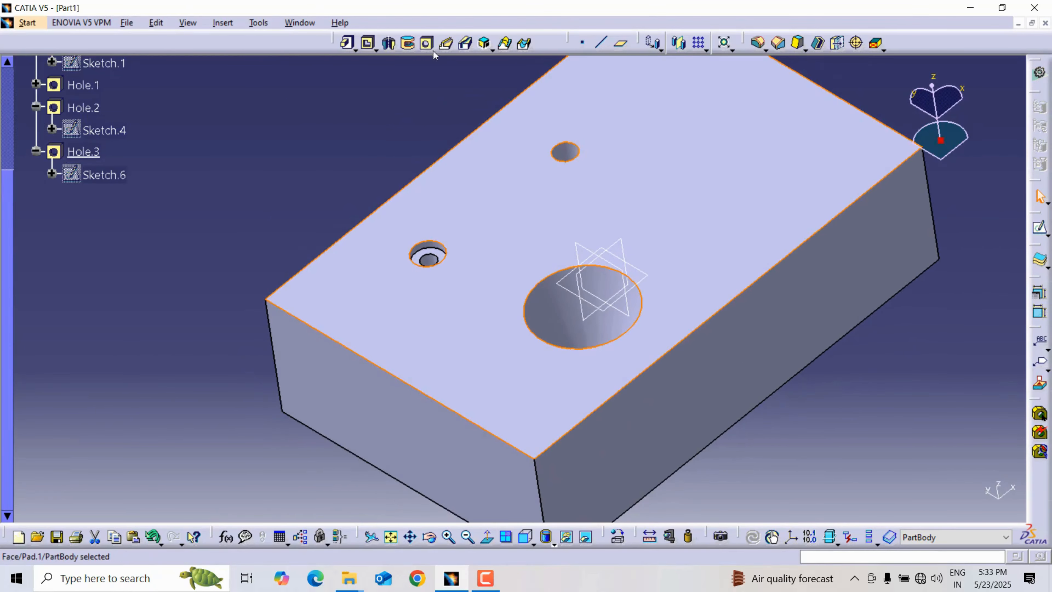
left_click(427, 43)
left_click(712, 182)
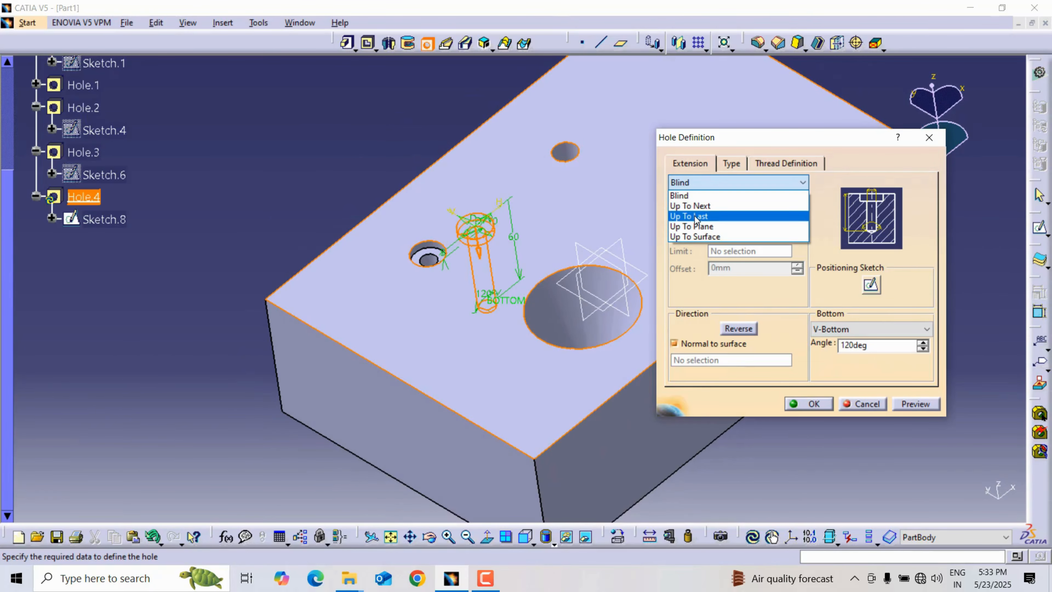
left_click(706, 216)
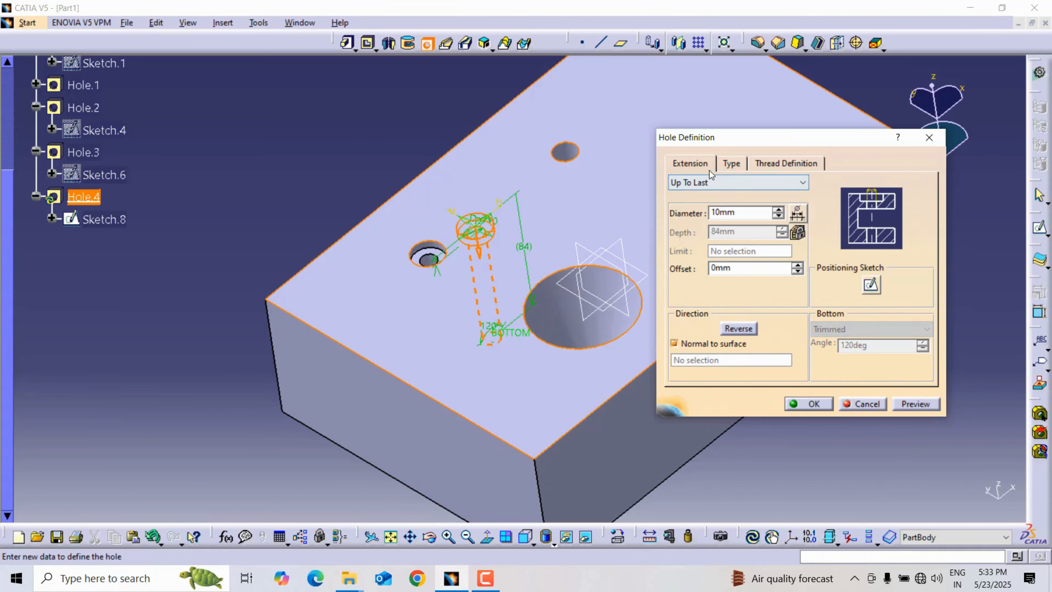
mouse_move(489, 174)
middle_mouse_down()
mouse_move(484, 137)
mouse_move(493, 191)
middle_mouse_up()
left_click(731, 163)
left_click(745, 182)
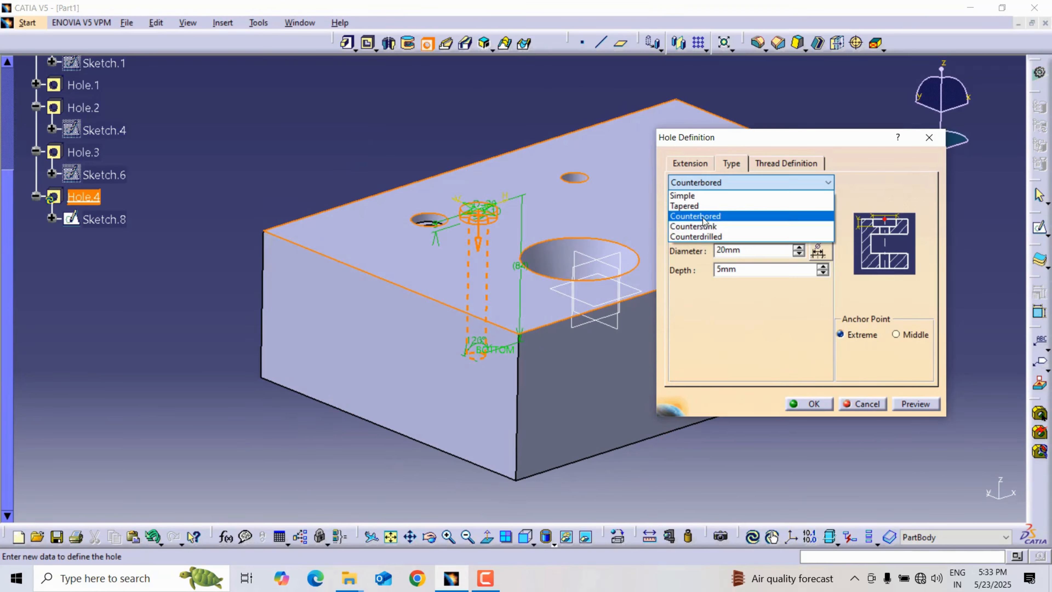
left_click(703, 227)
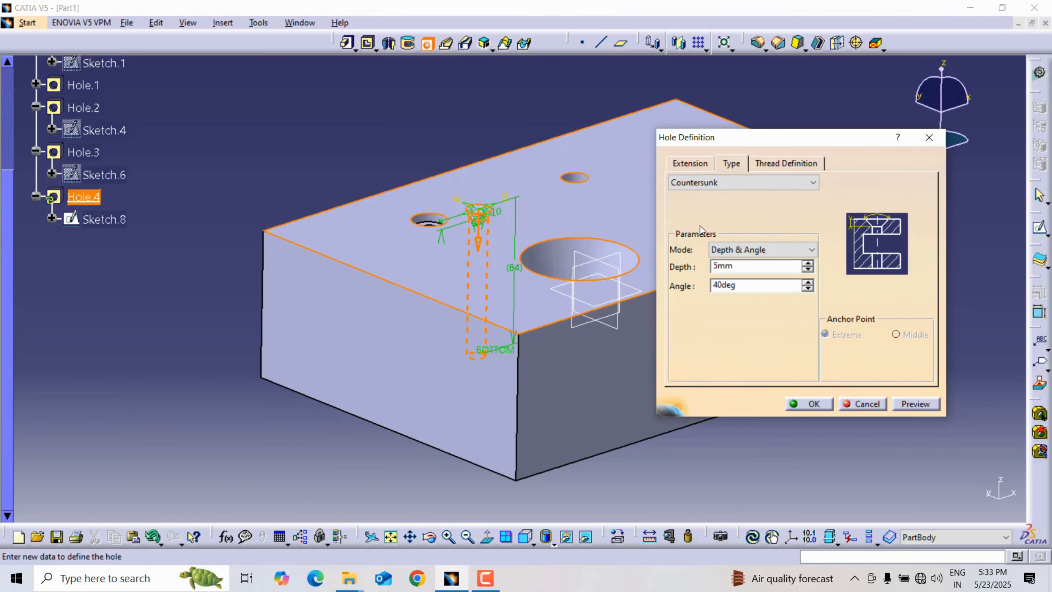
Examine the countersink's mode options and compare them with the hole's extension settings.
right_click(736, 267)
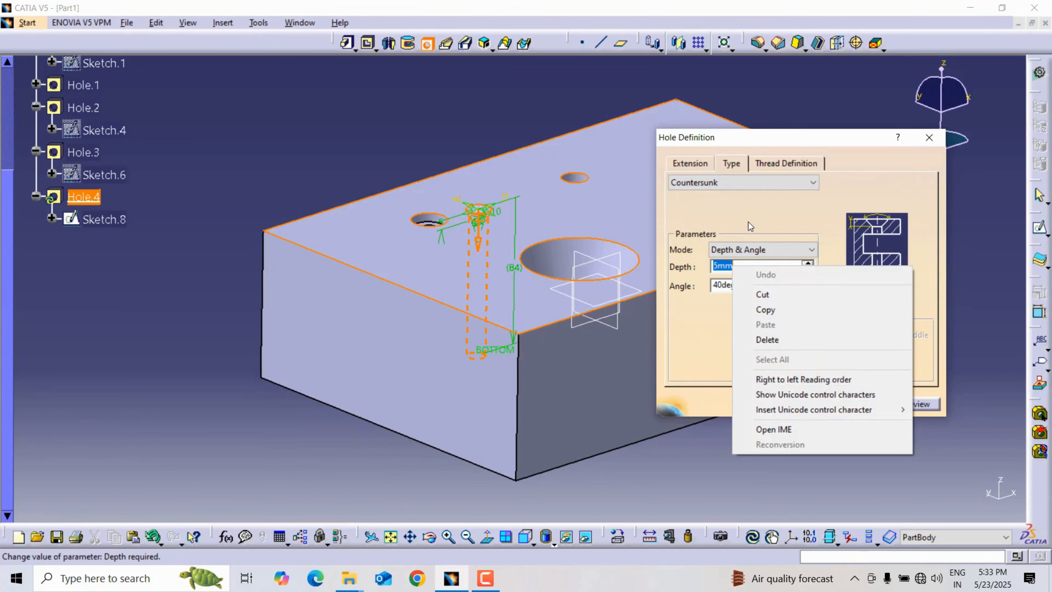
left_click(605, 136)
left_click(747, 250)
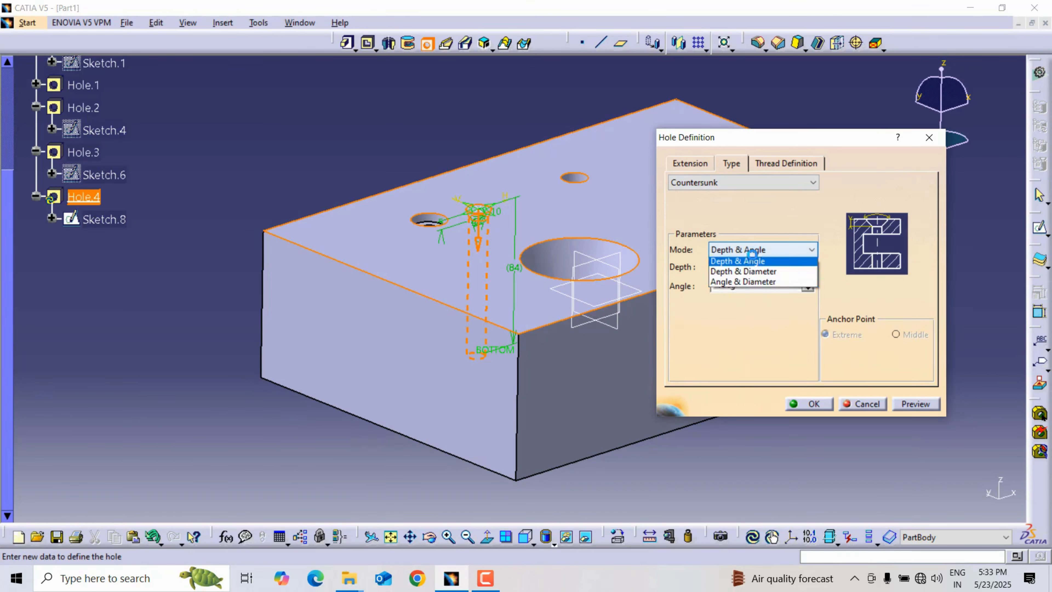
left_click(691, 164)
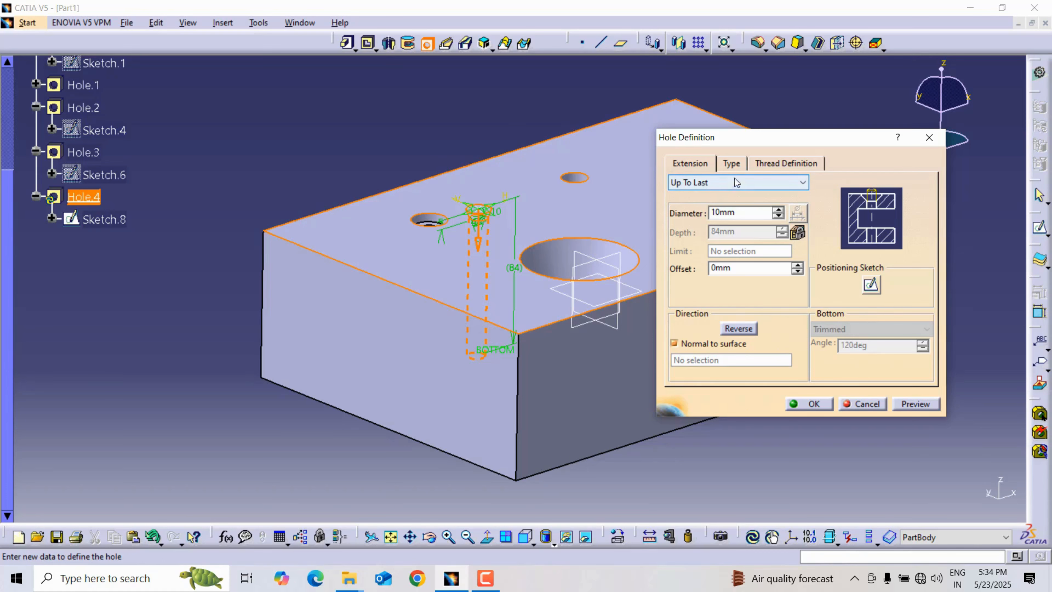
left_click(731, 164)
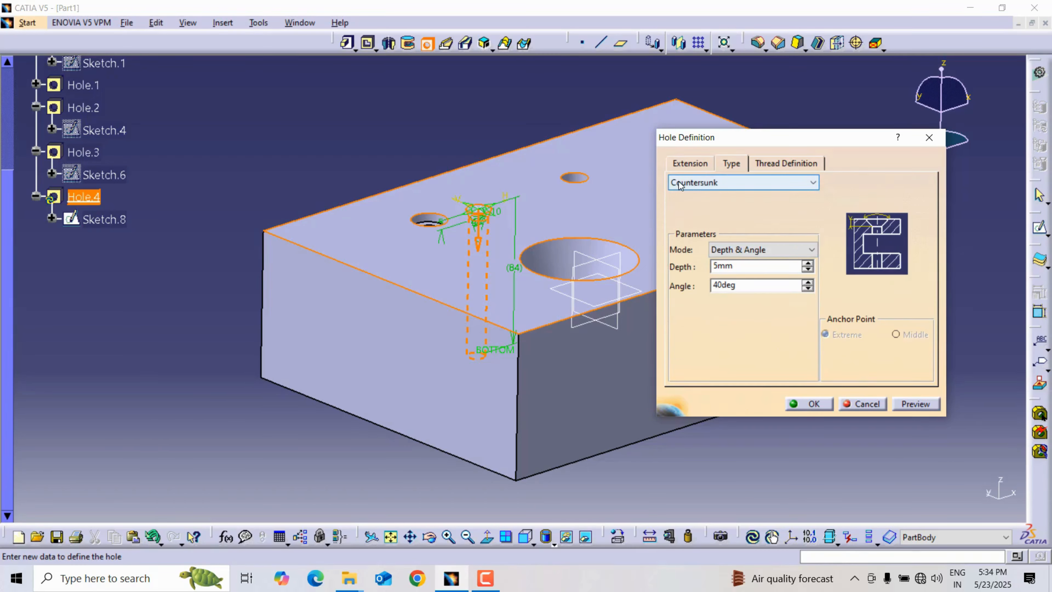
left_click(750, 249)
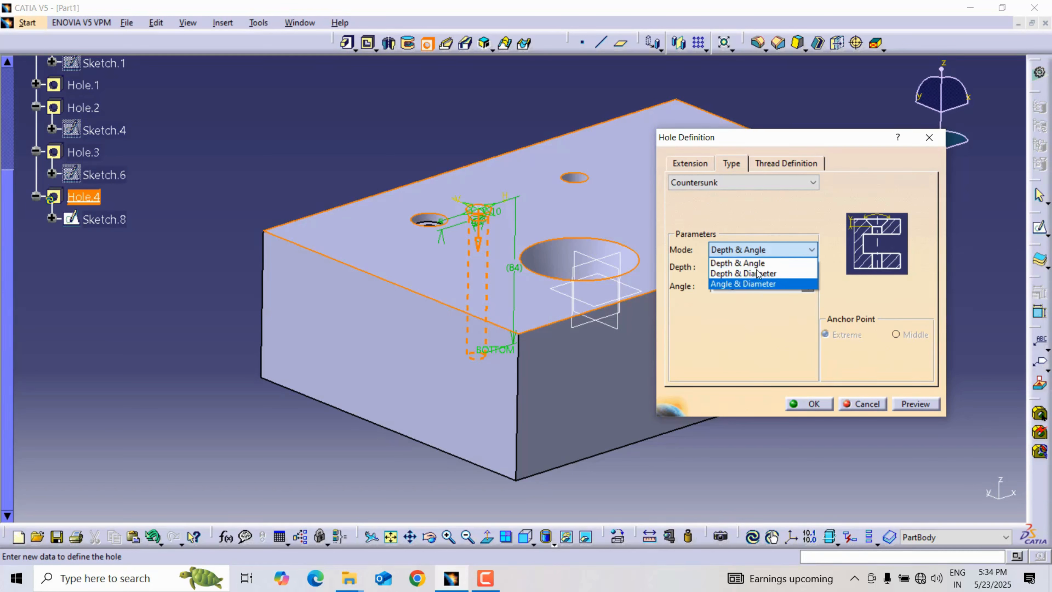
left_click(693, 164)
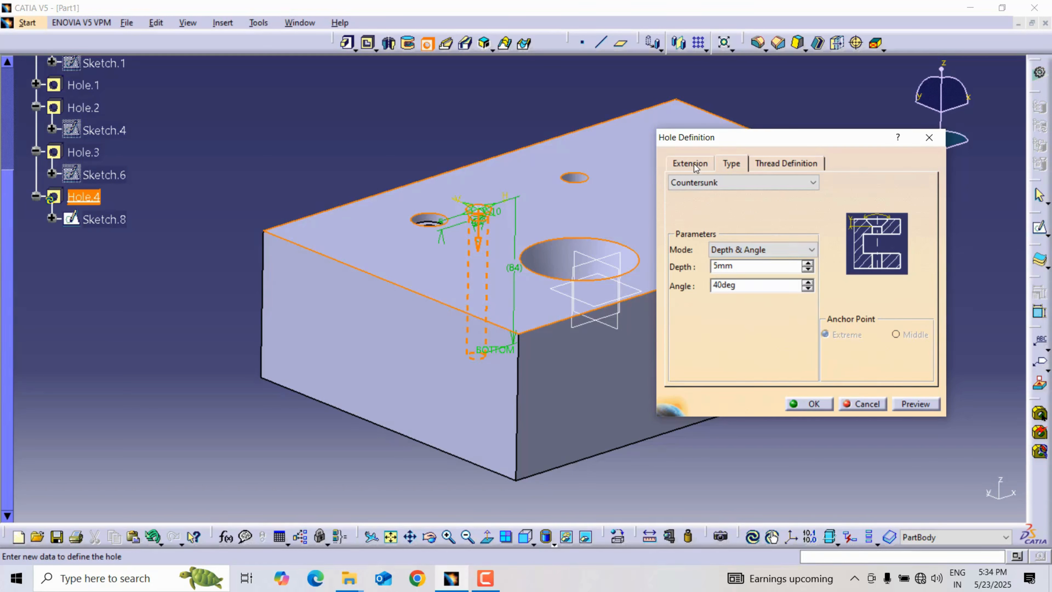
Edit the countersunk hole's positioning sketch, move its centre point toward the front-right area of the face and leave the sketch.
left_click(694, 164)
left_click(871, 286)
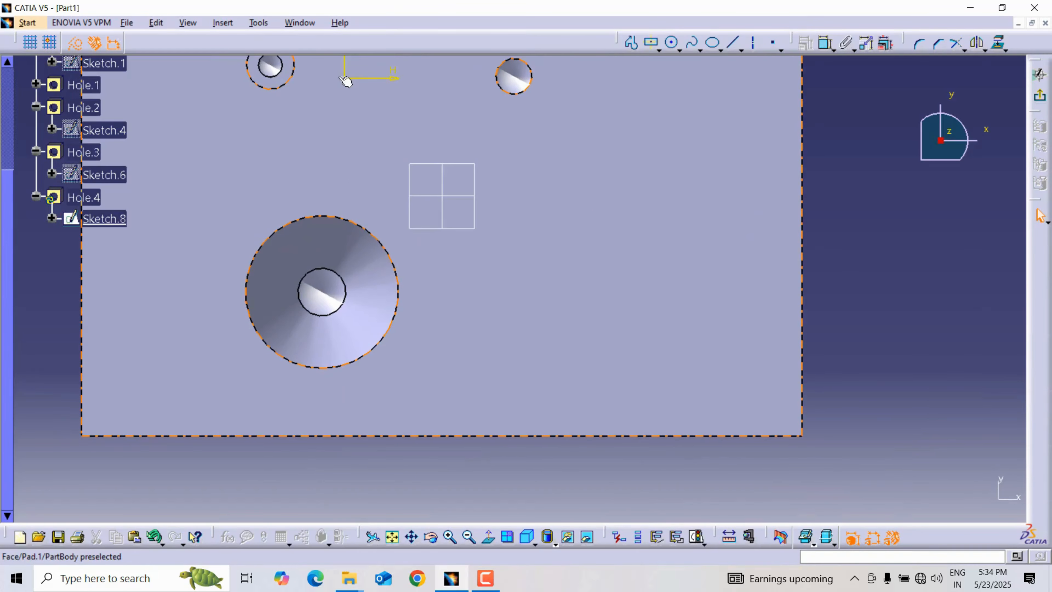
left_click_drag(345, 78, 662, 283)
left_click(1039, 96)
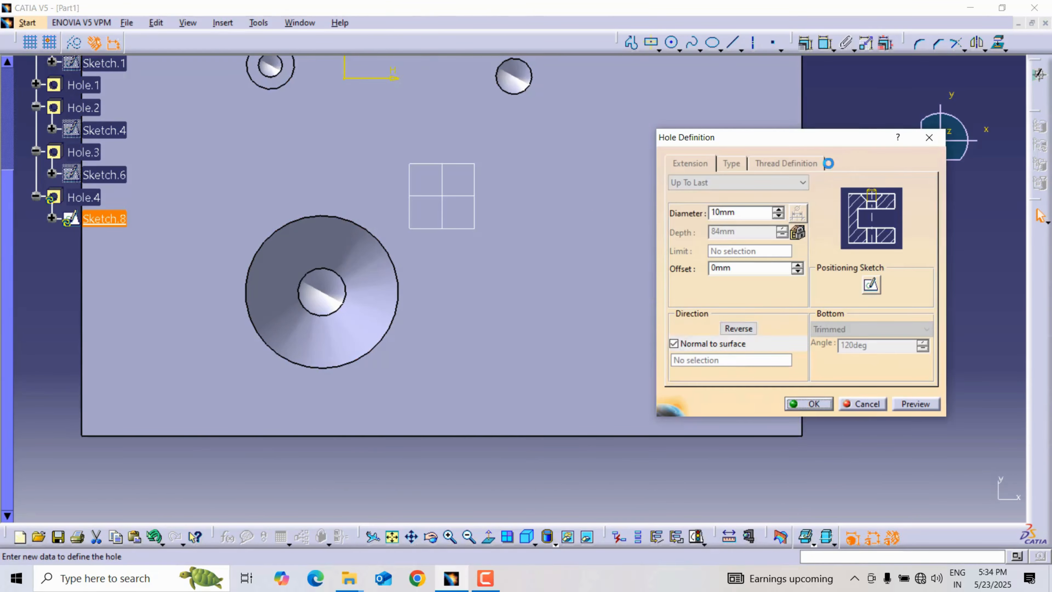
middle_click_drag(518, 206, 518, 206)
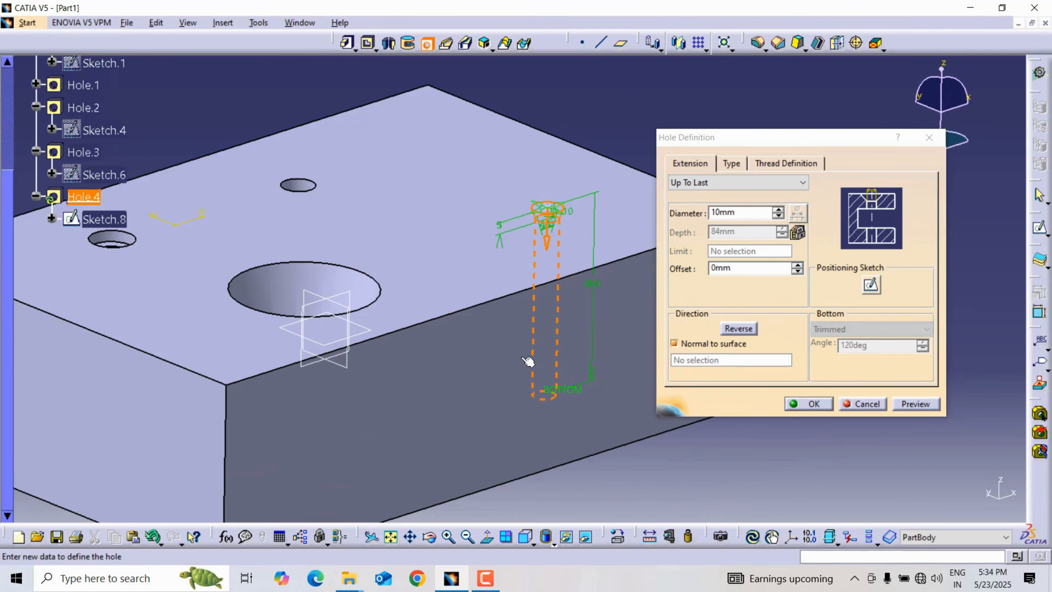
Set the countersink angle to 90 degrees in Depth & Angle mode and preview the hole.
left_click(731, 163)
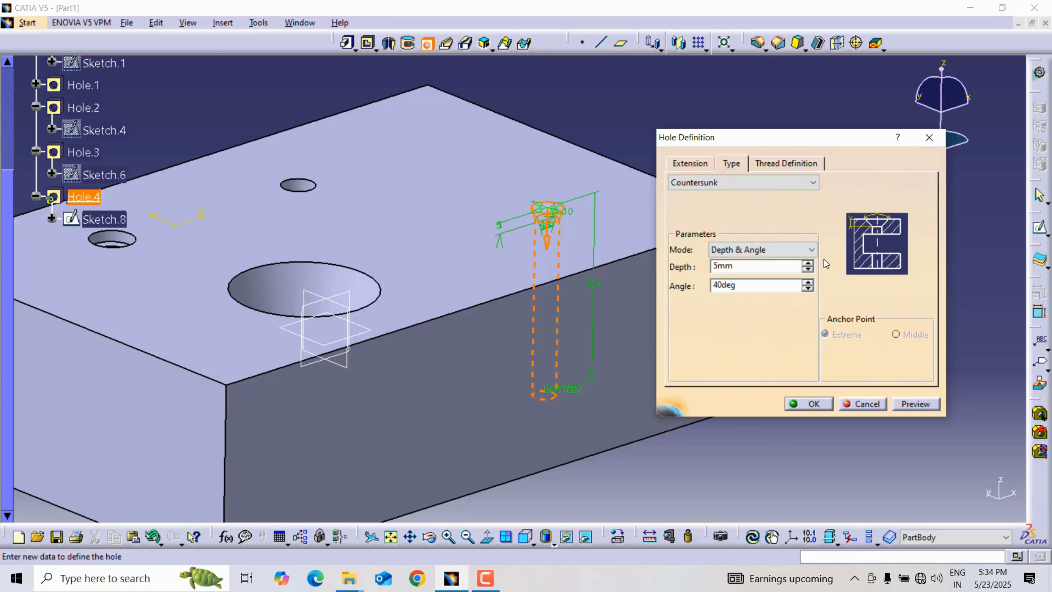
double_click(740, 290)
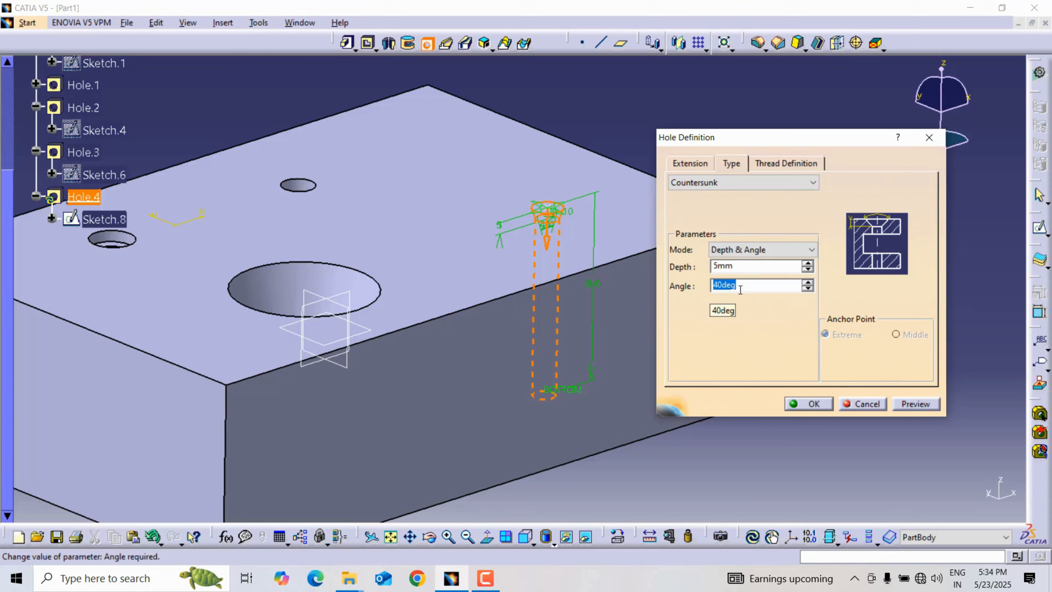
type("90")
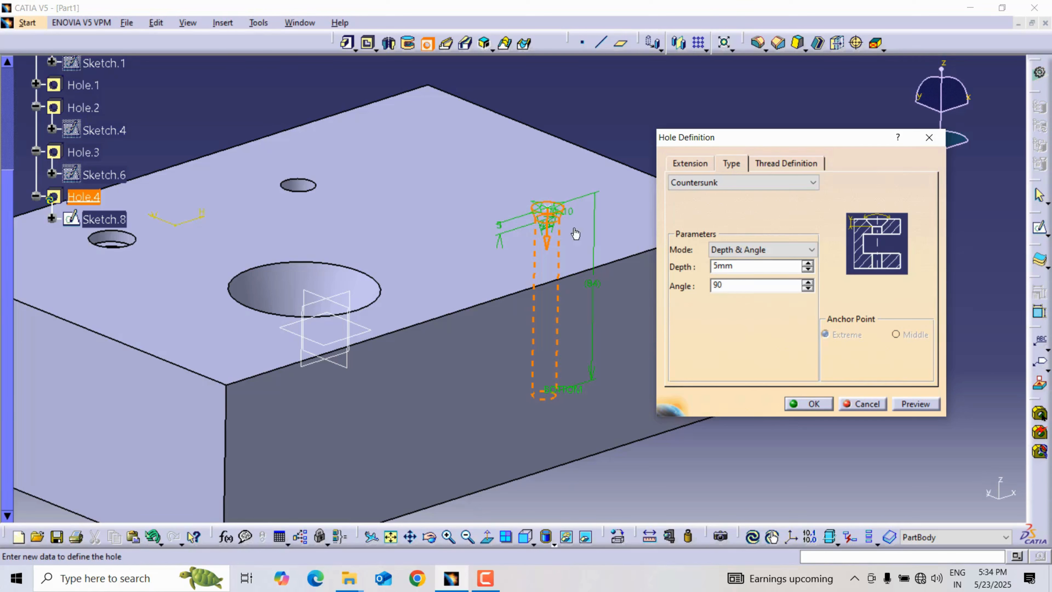
left_click(910, 408)
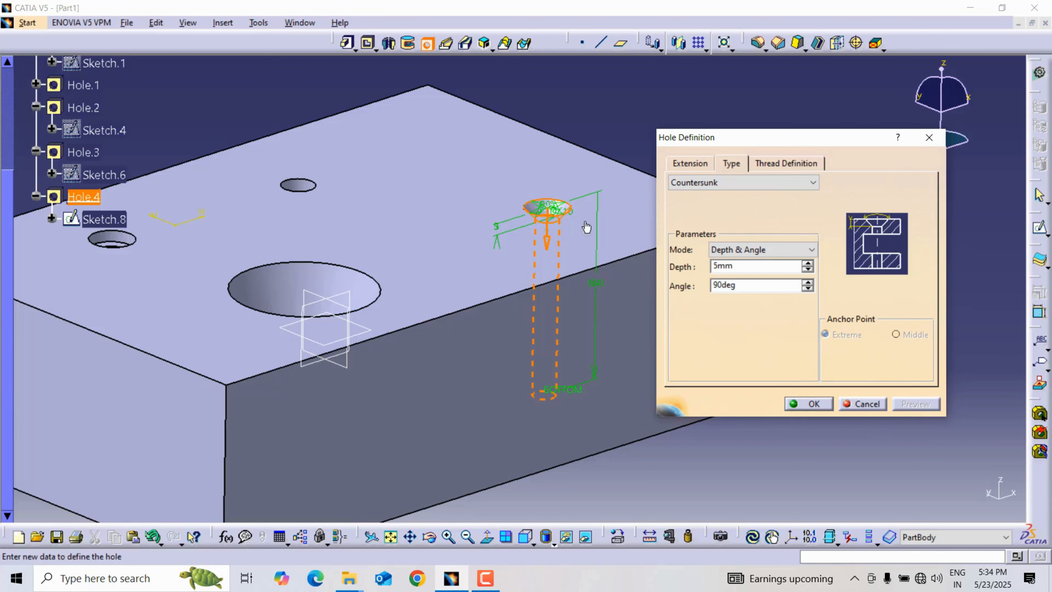
Set the countersink depth to 6 mm and create the countersunk hole.
double_click(739, 268)
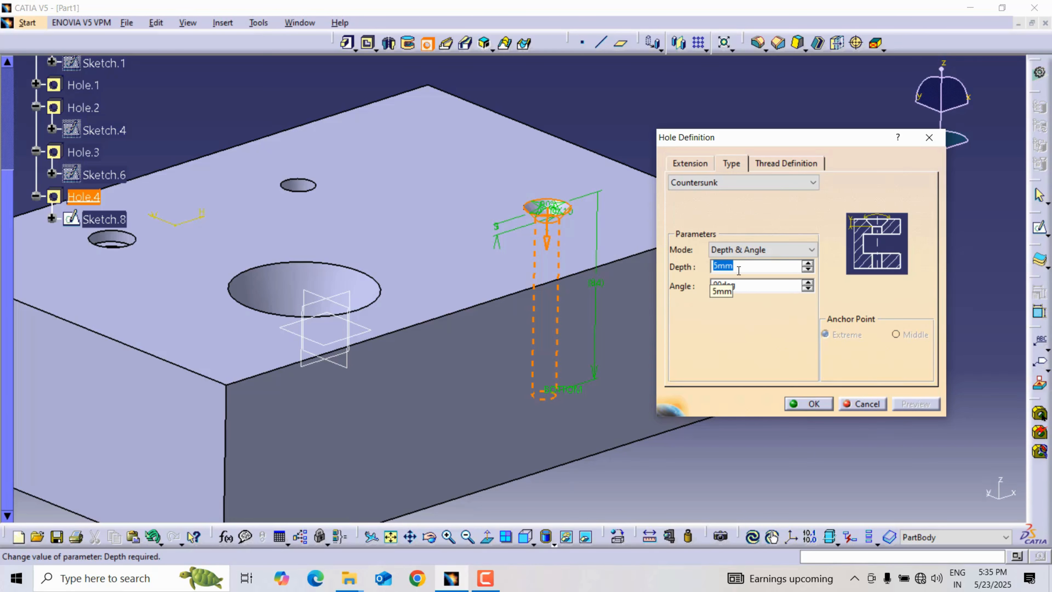
type("4")
left_click(809, 403)
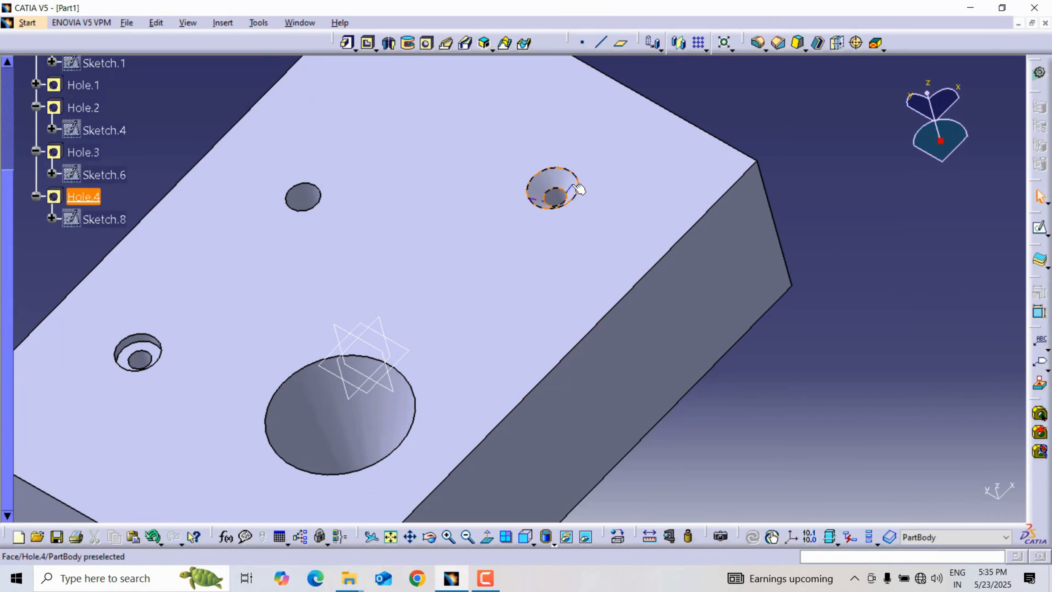
middle_click_drag(610, 202, 610, 287)
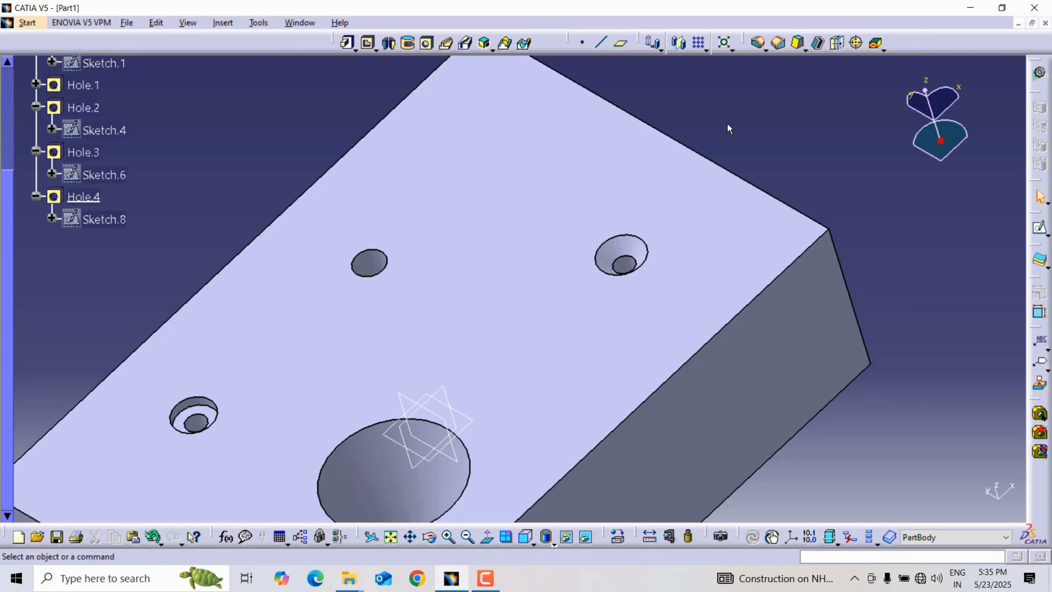
Start another countersunk hole near the back corner of the block's top face and use the Depth & Diameter mode.
left_click(427, 43)
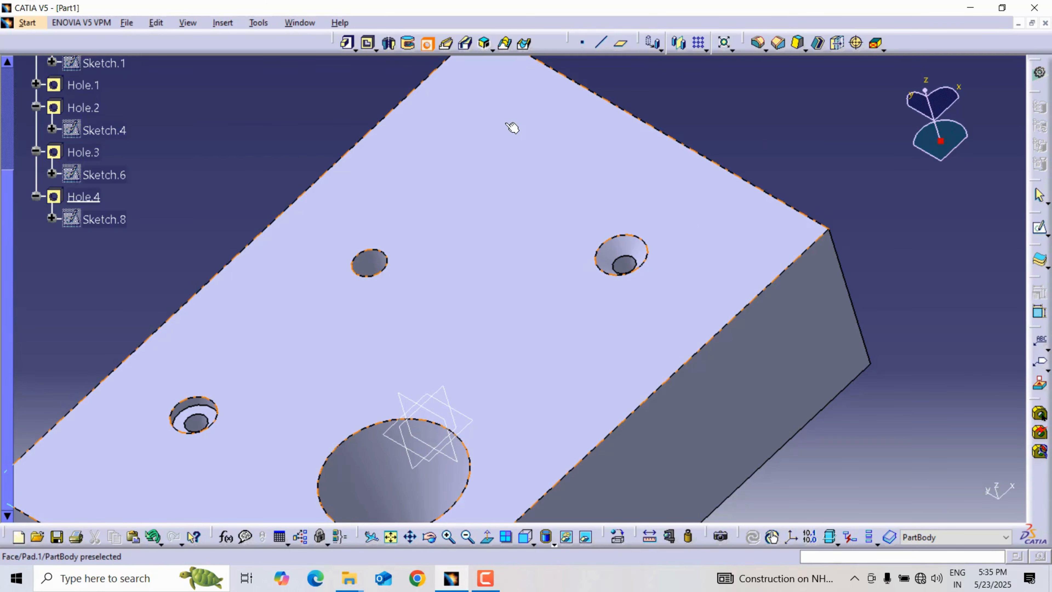
left_click(512, 127)
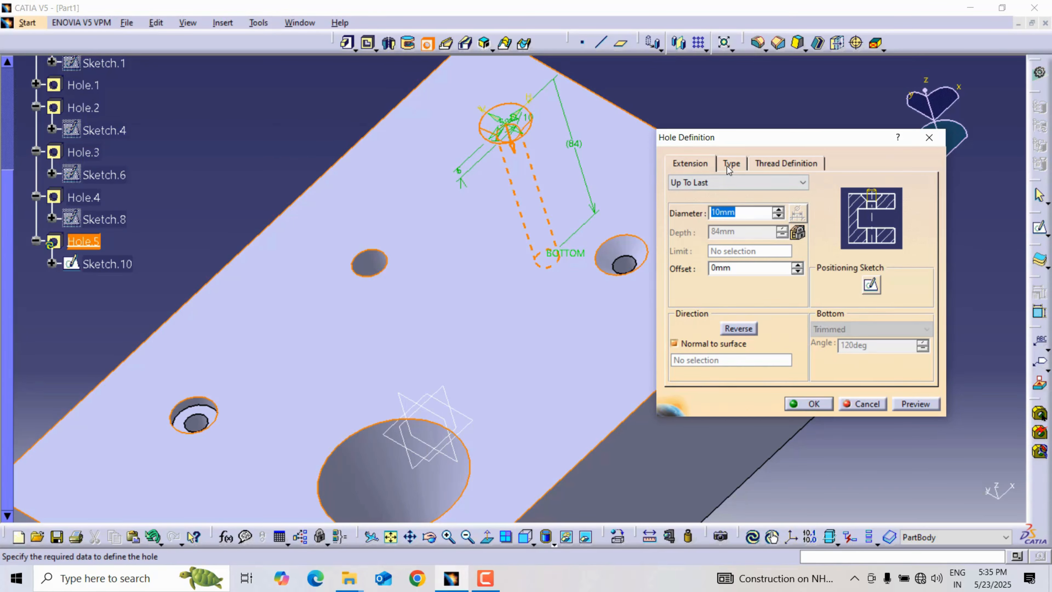
left_click(730, 164)
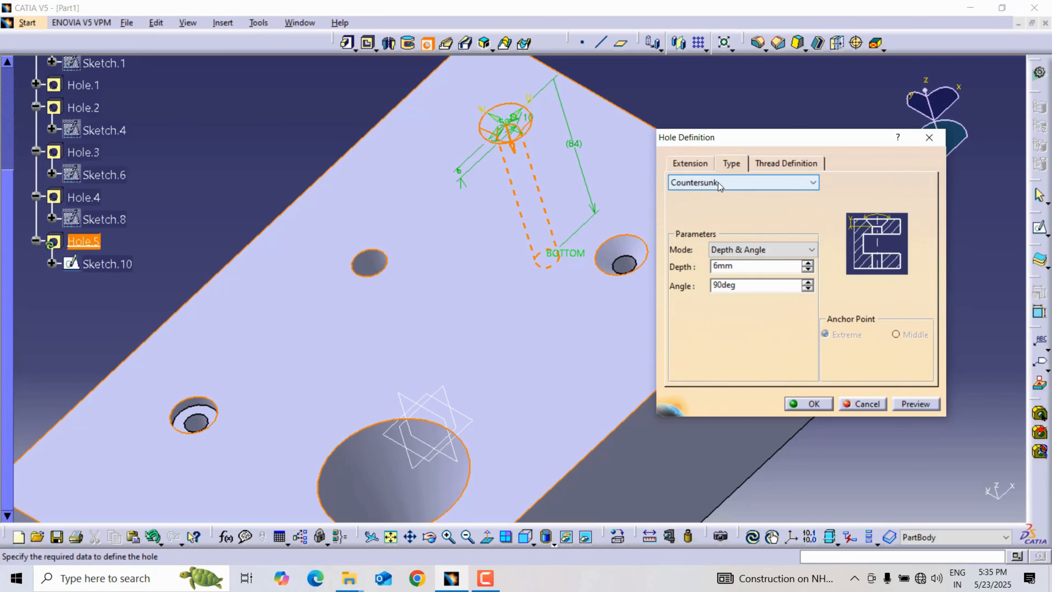
left_click(745, 249)
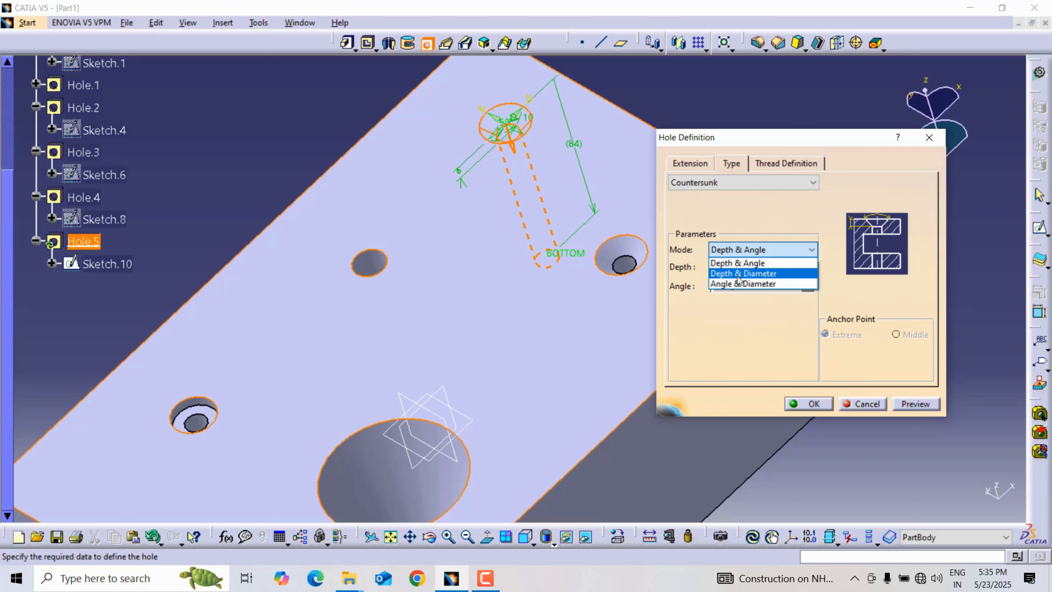
left_click(763, 274)
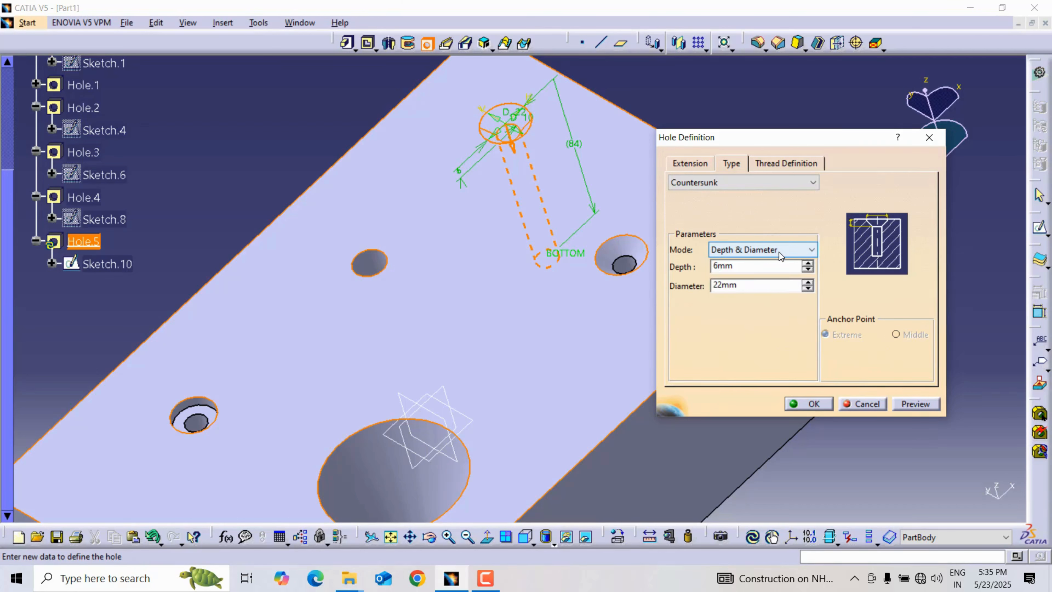
Set the hole diameter to 8 mm, preview the Depth & Diameter countersunk hole and create it.
double_click(739, 267)
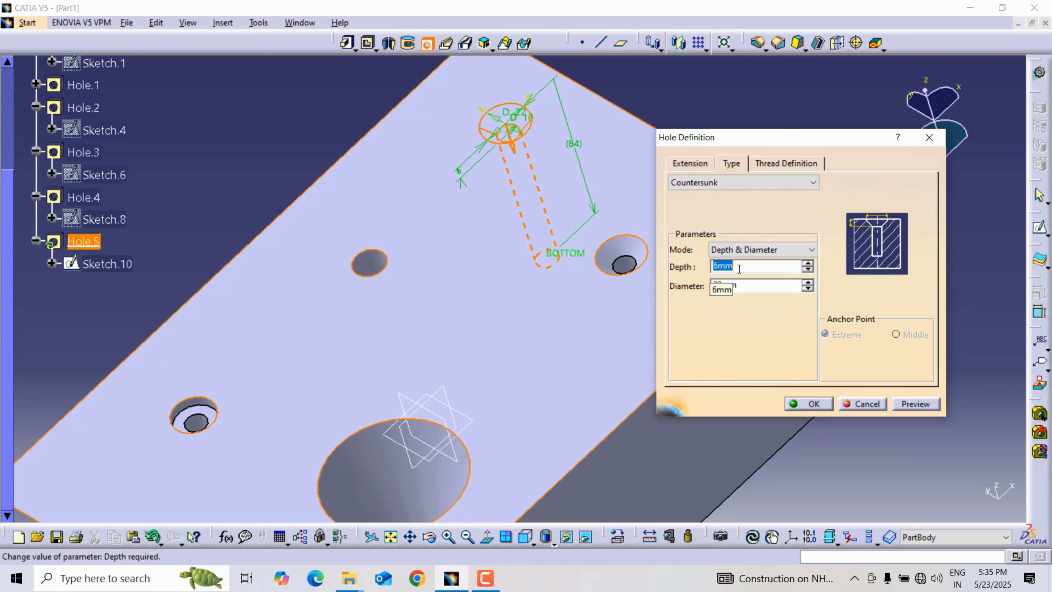
key("Tab")
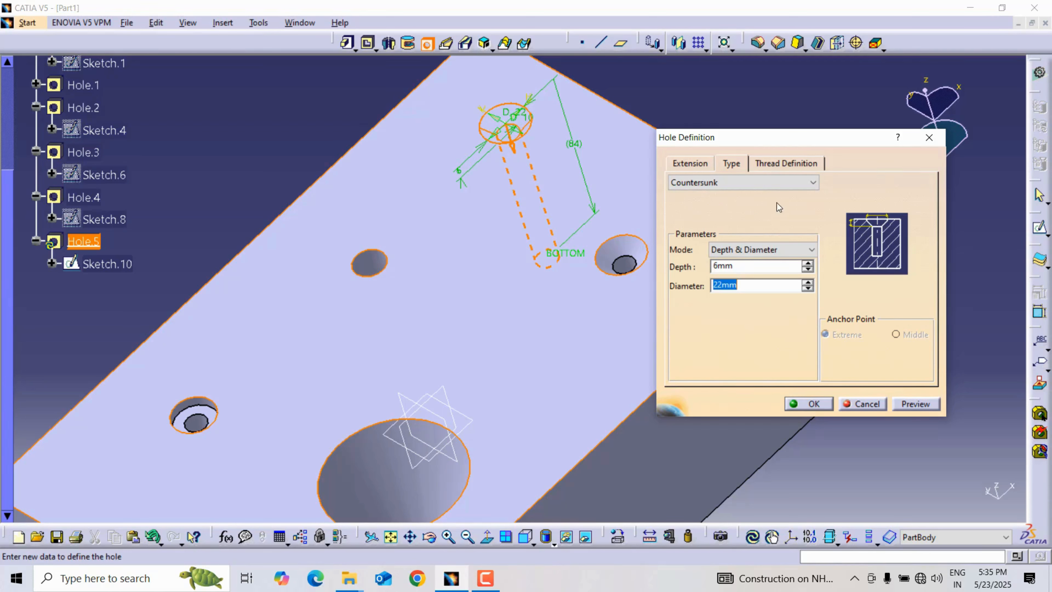
left_click(699, 163)
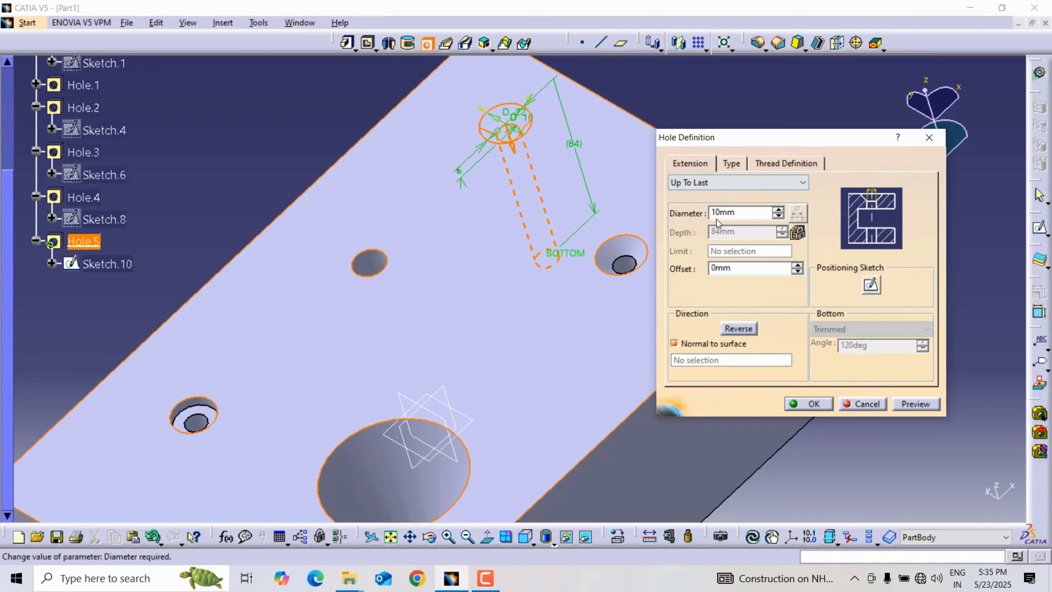
double_click(739, 210)
type("8")
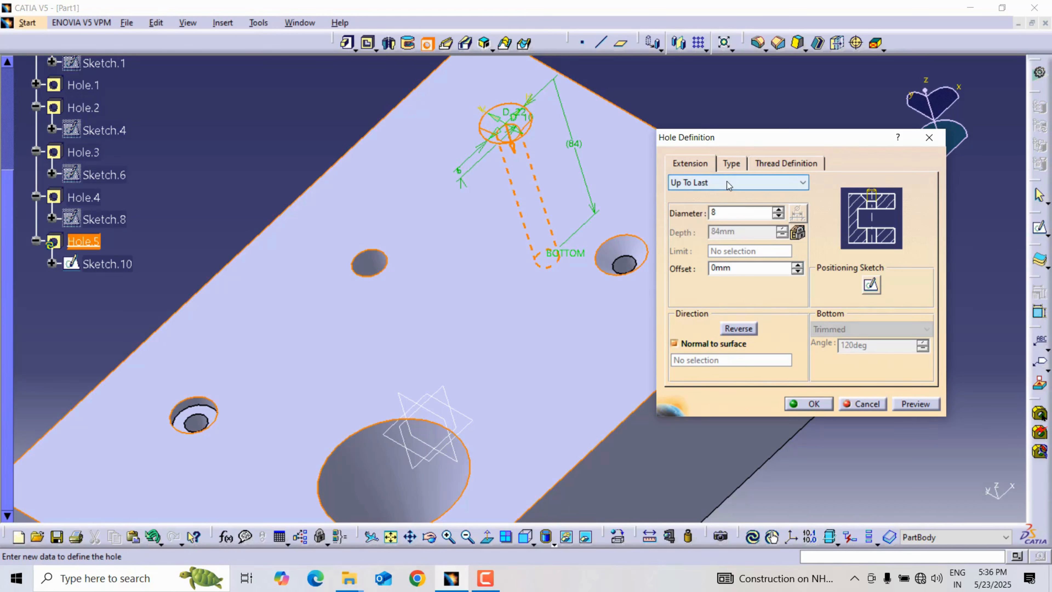
left_click(903, 403)
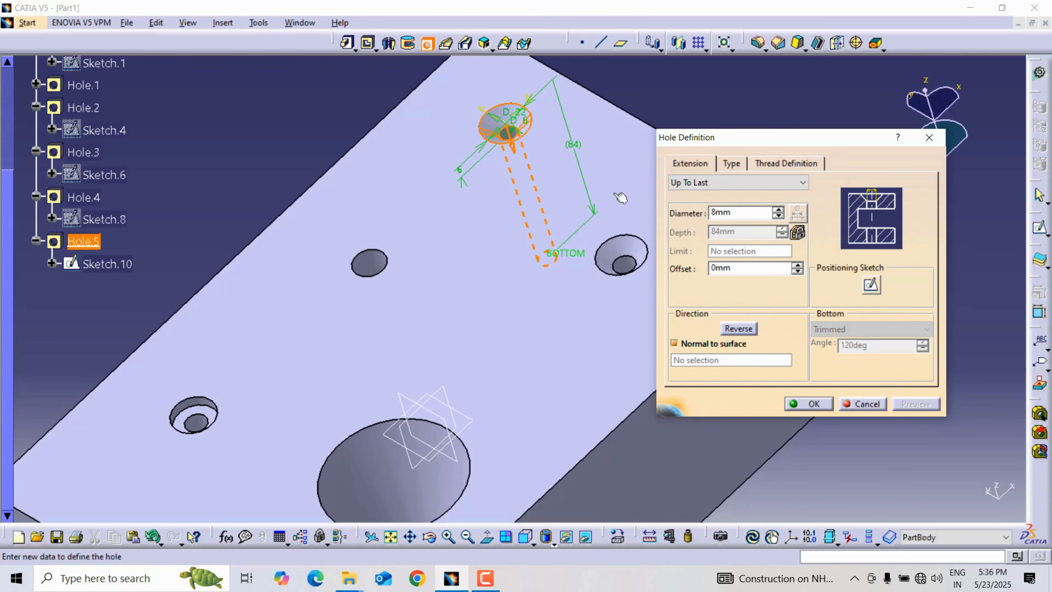
middle_click_drag(547, 174, 511, 244)
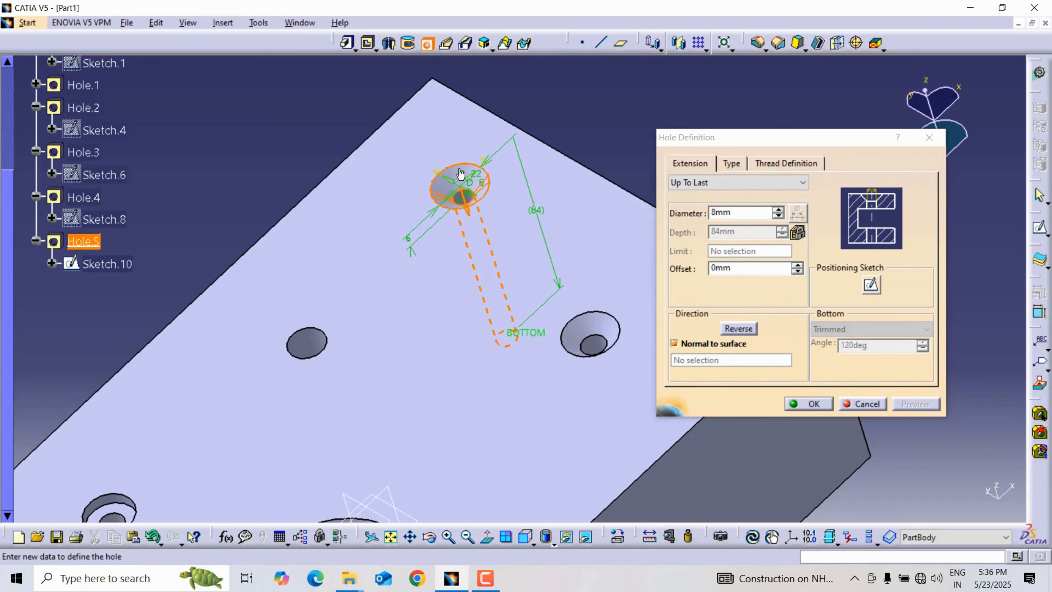
left_click(730, 164)
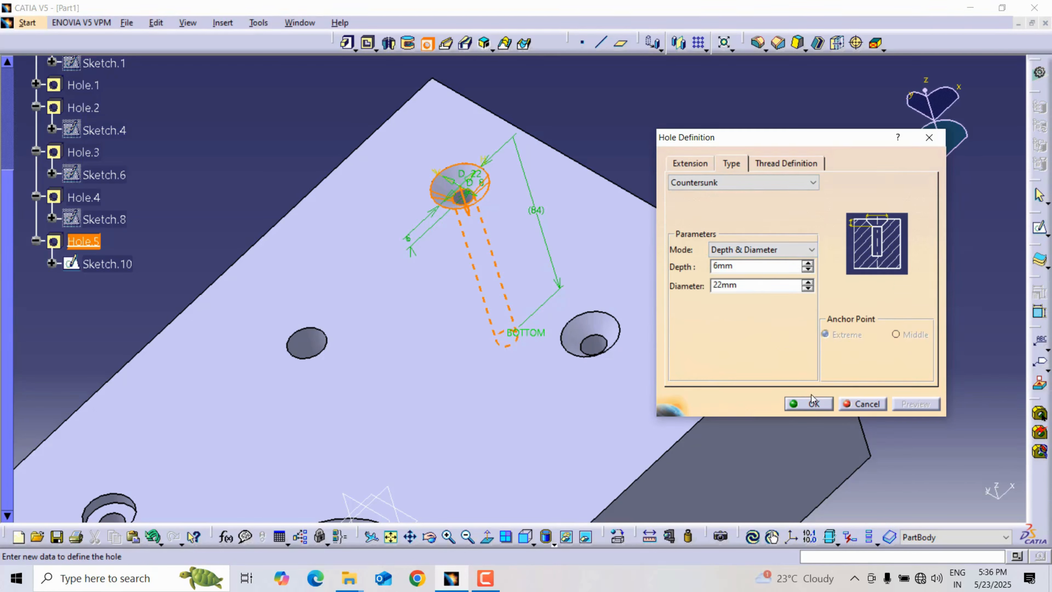
left_click(810, 401)
middle_click_drag(602, 153, 575, 172)
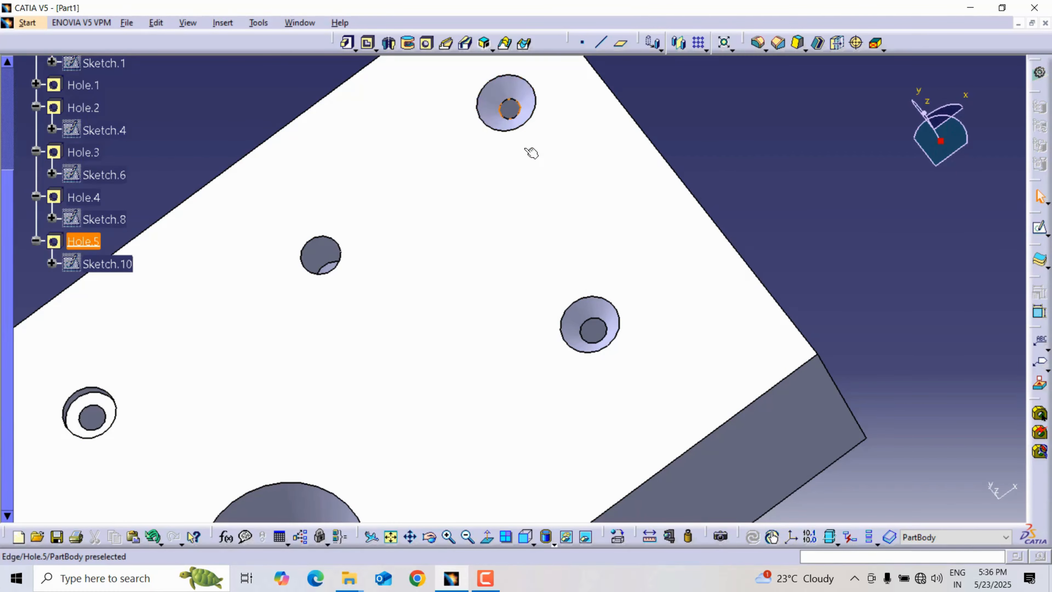
middle_click_drag(751, 142, 671, 182)
Start another countersunk hole beside the large tapered hole, with a 12 mm hole diameter and the Angle & Diameter mode.
left_click(427, 43)
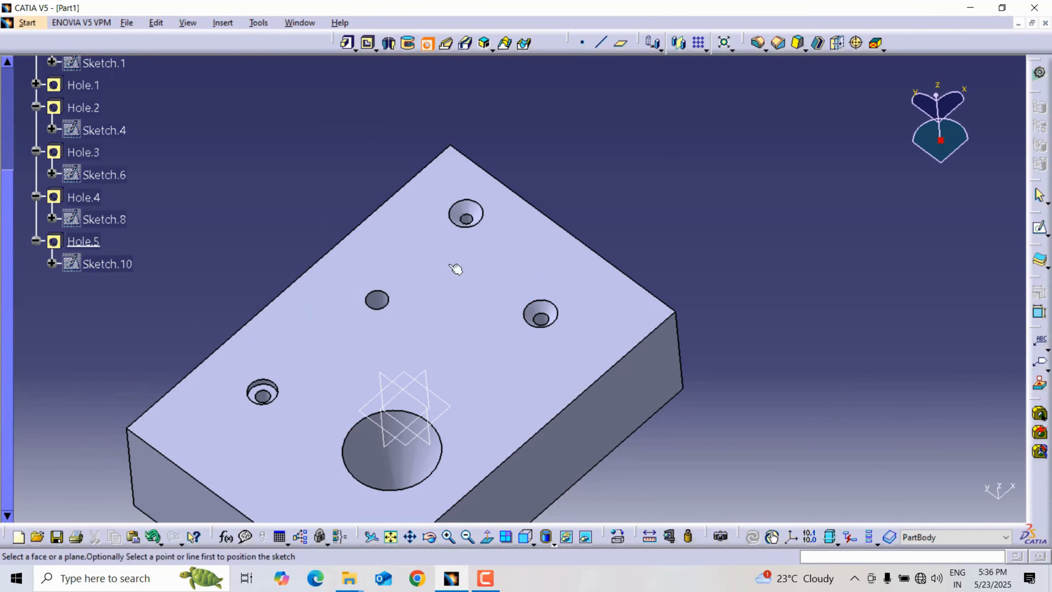
left_click(486, 374)
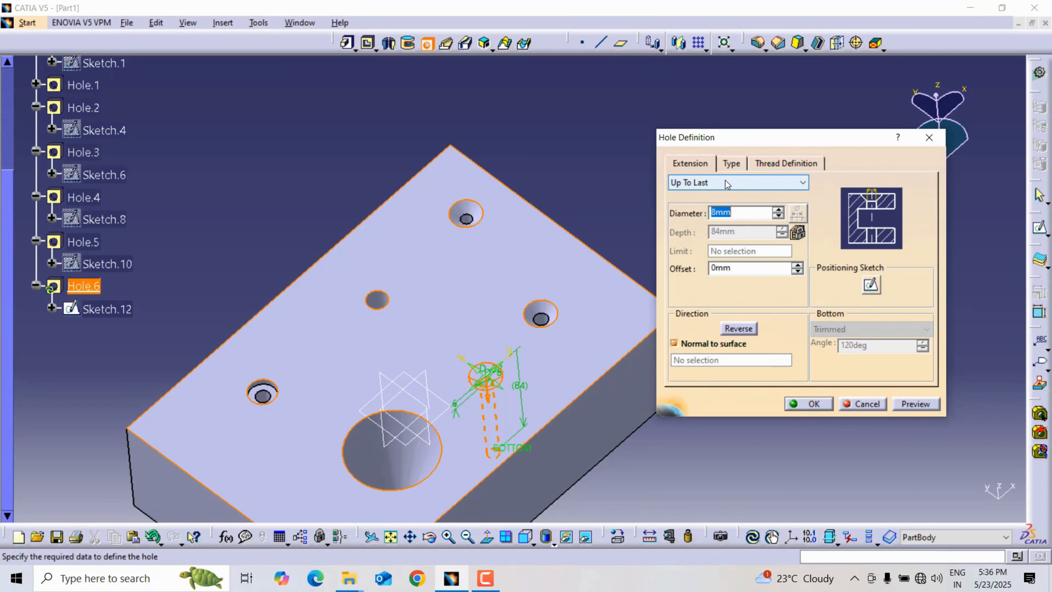
type("12")
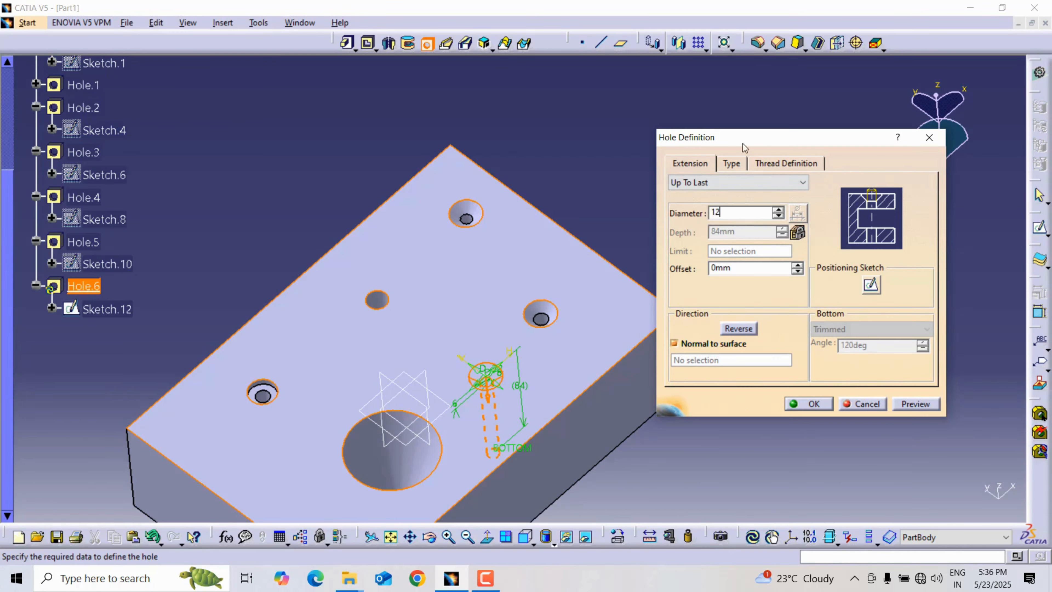
left_click(732, 163)
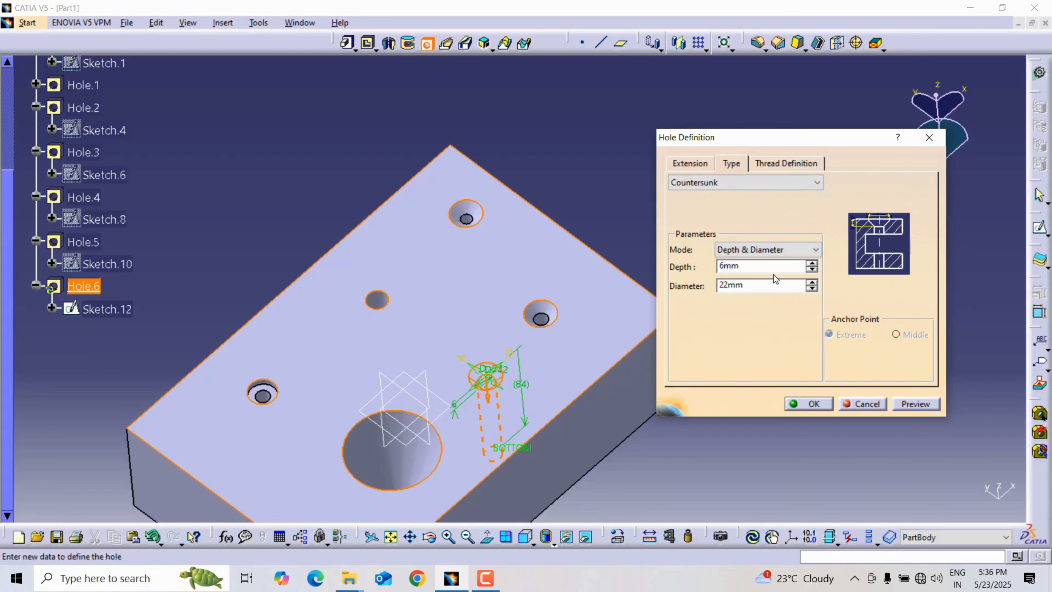
left_click(745, 249)
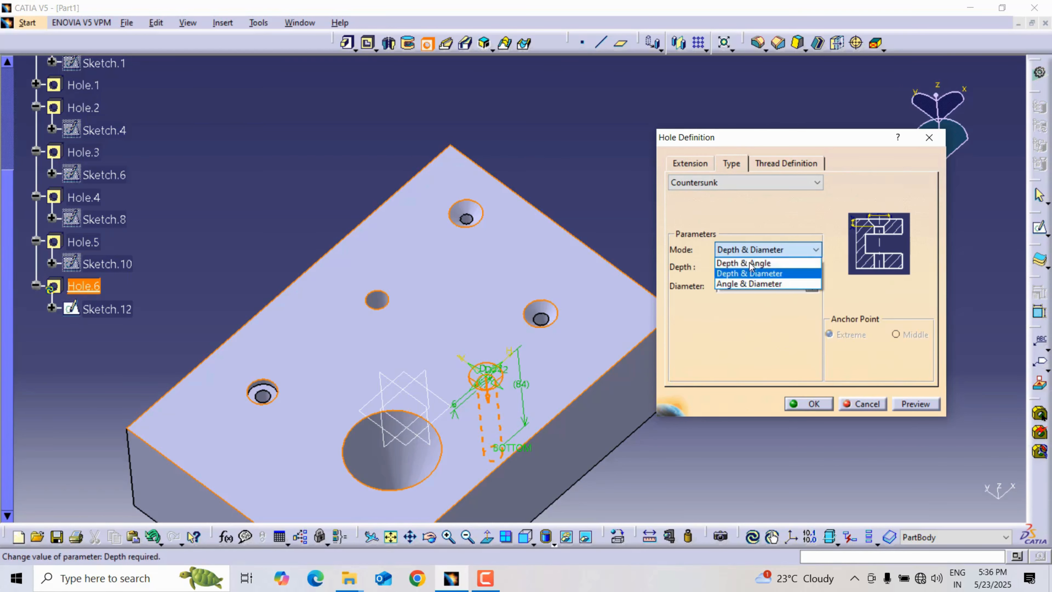
left_click(754, 283)
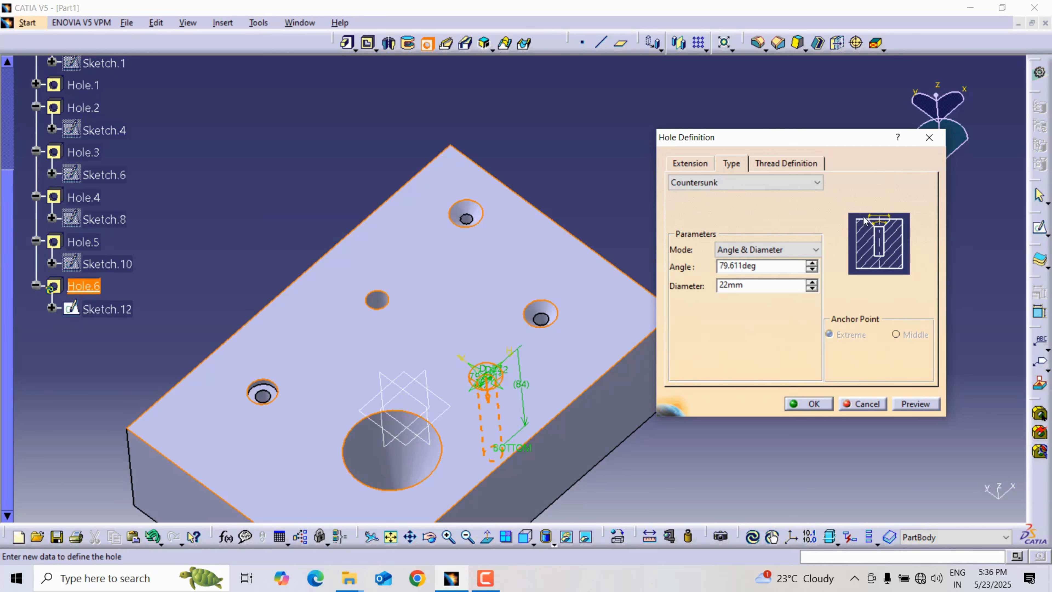
Set the countersink angle to 90 degrees and its diameter to 25 mm, preview the hole and create it.
left_click(761, 267)
type("90")
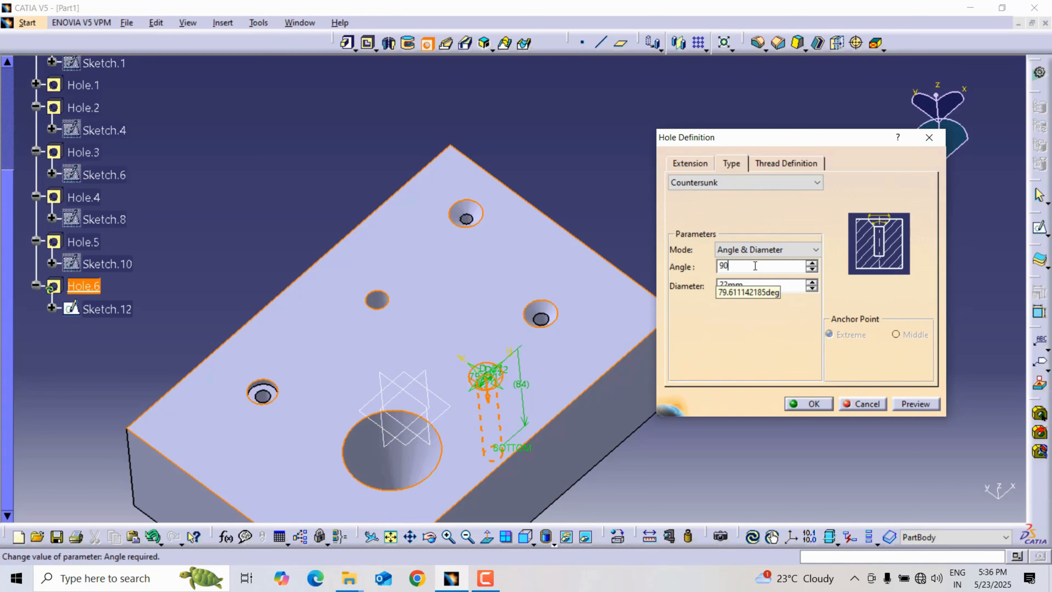
left_click(787, 286)
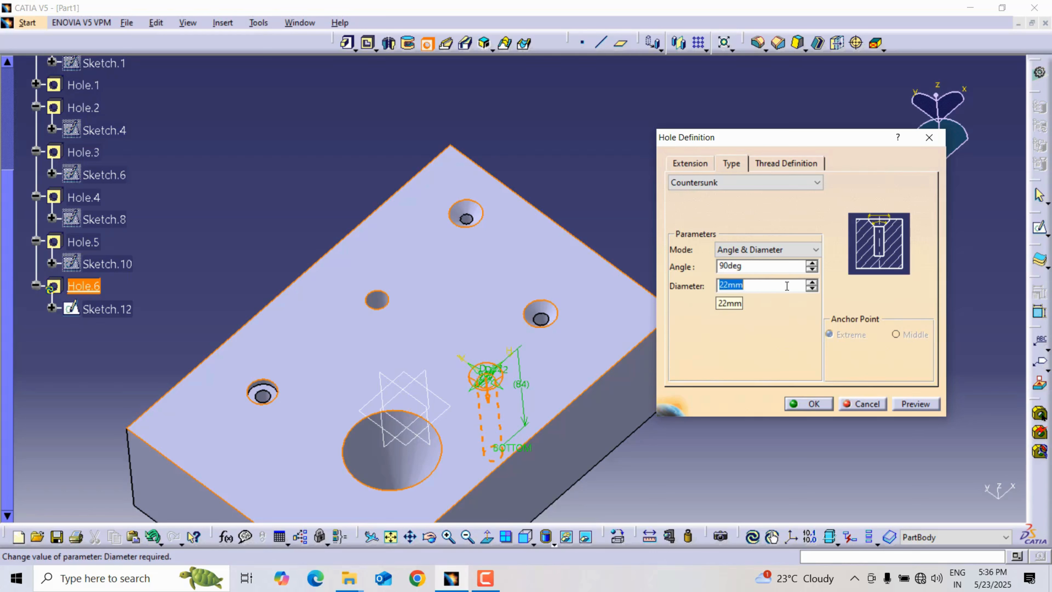
type("25")
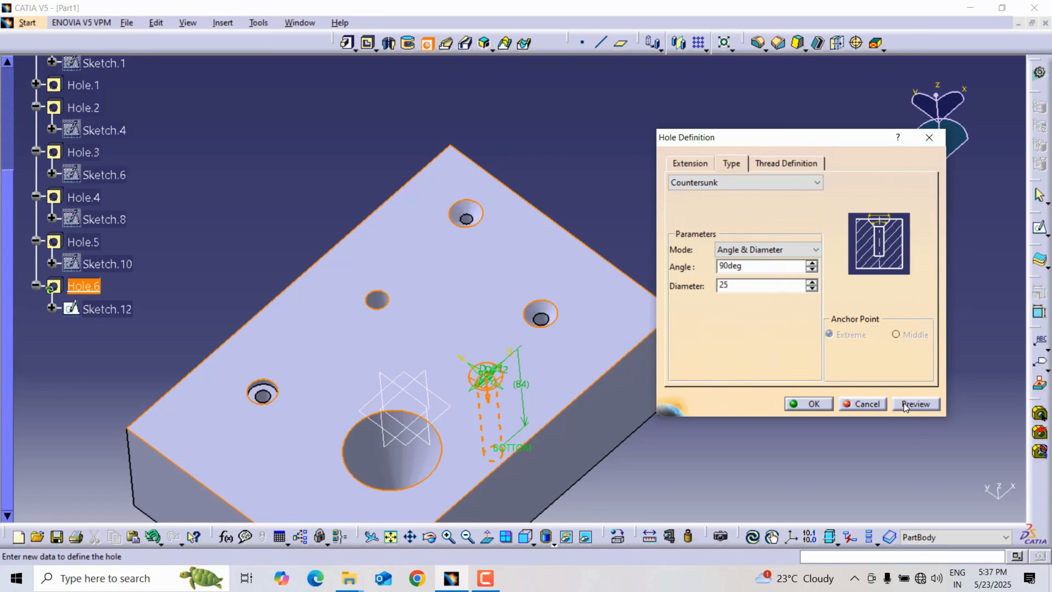
left_click(916, 404)
key("Return")
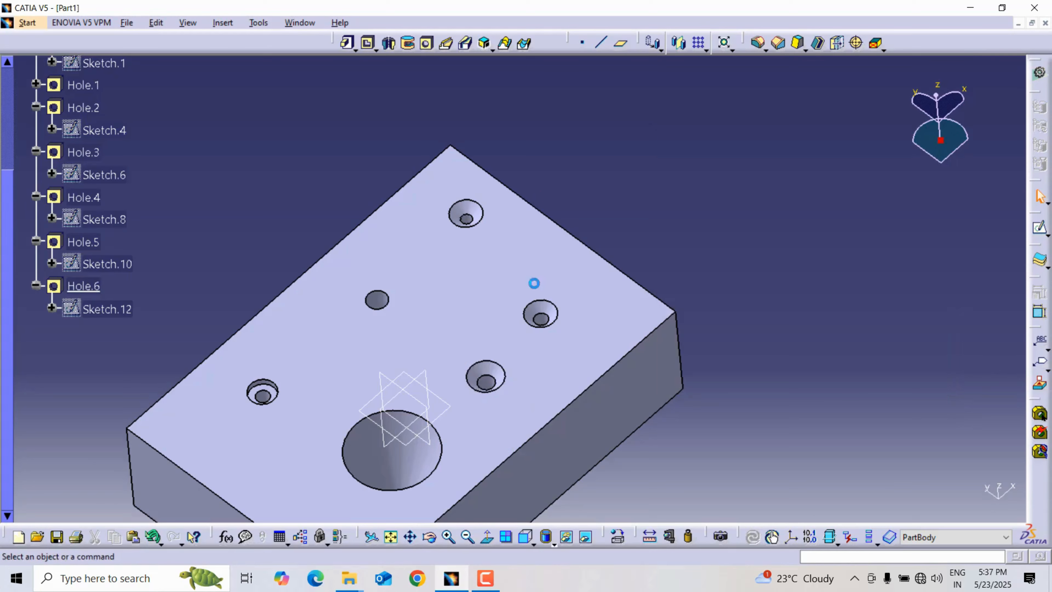
Examine the countersunk, counterbored, simple and tapered holes on the block's top face from several angles.
middle_click_drag(487, 374, 816, 61)
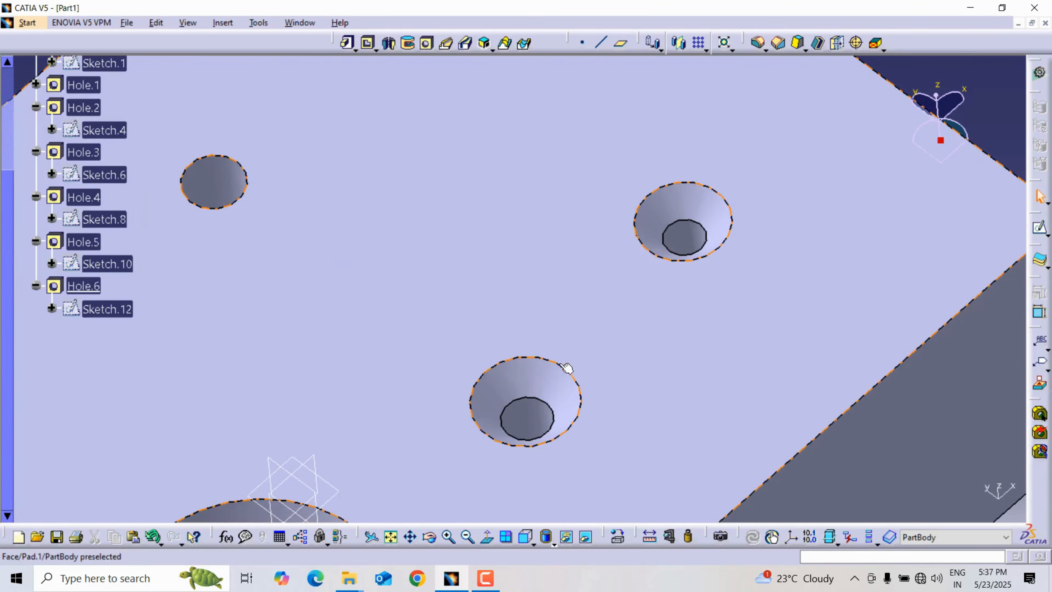
middle_click_drag(570, 270, 564, 341)
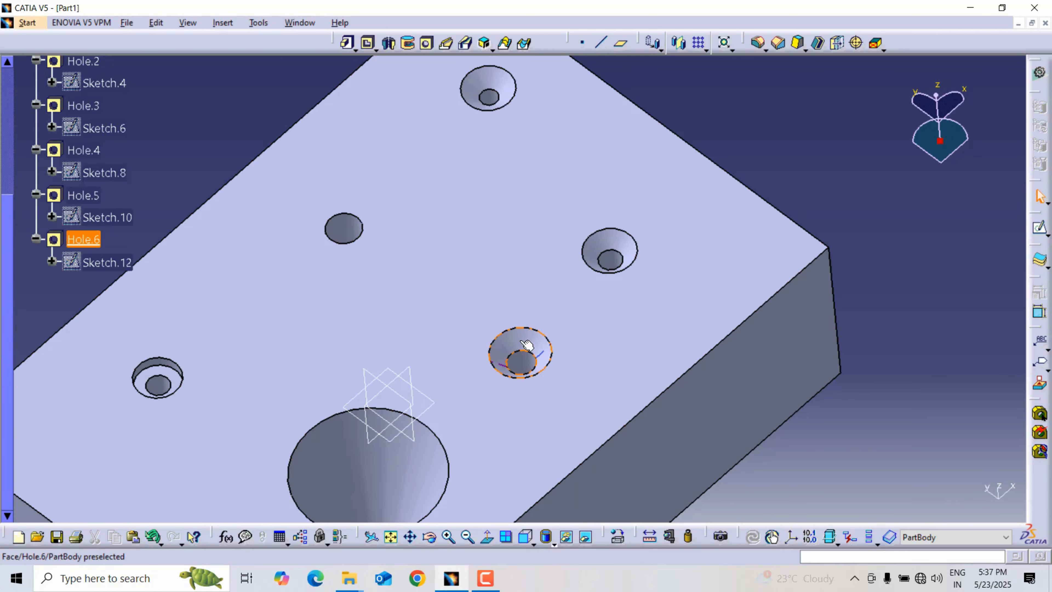
middle_click_drag(588, 145, 603, 170, "ctrl")
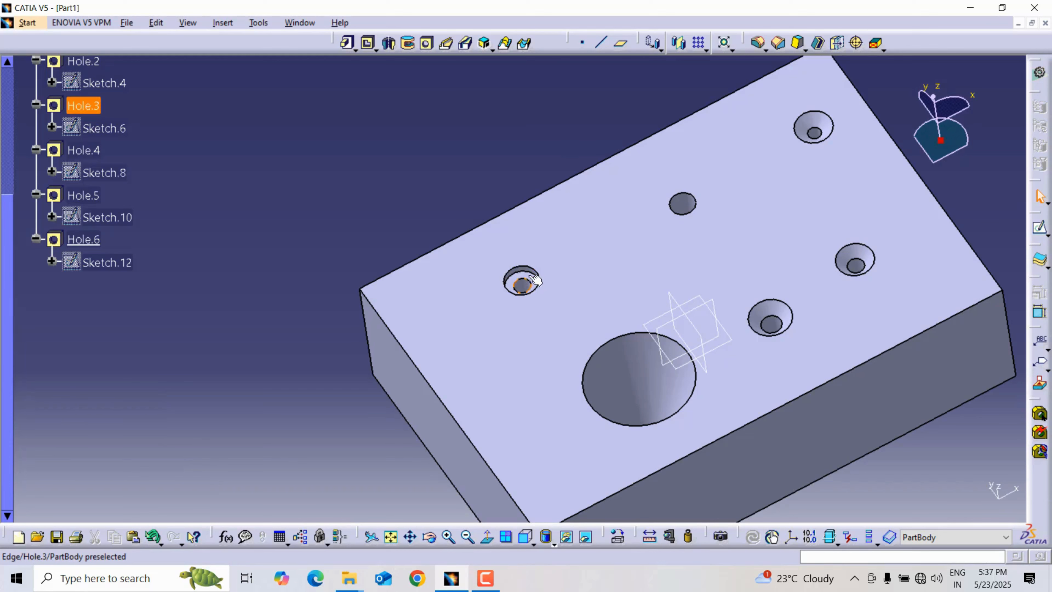
middle_click_drag(697, 244, 479, 375)
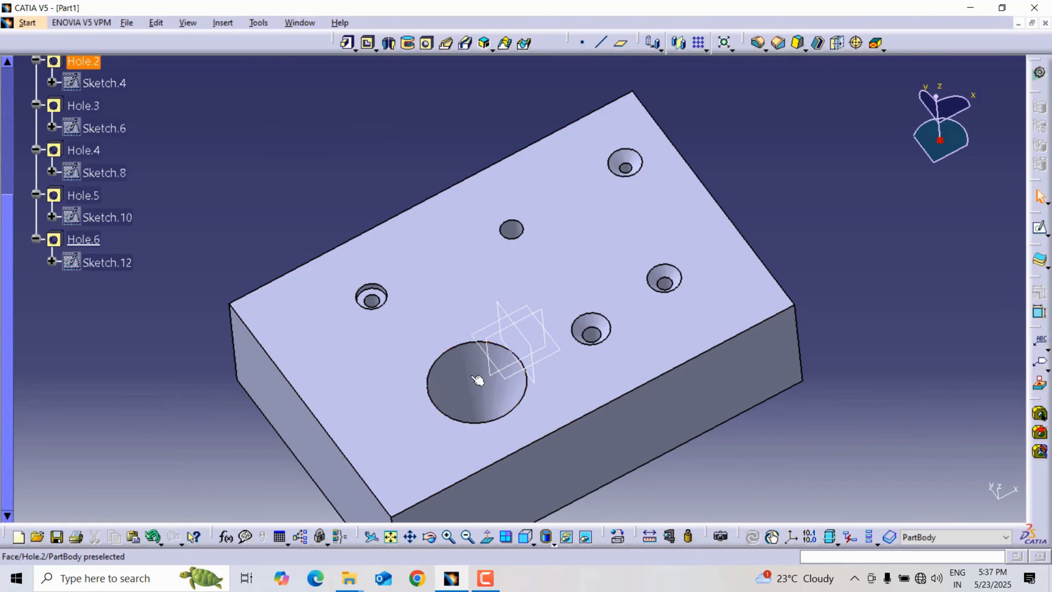
left_click(478, 379)
left_click(416, 184)
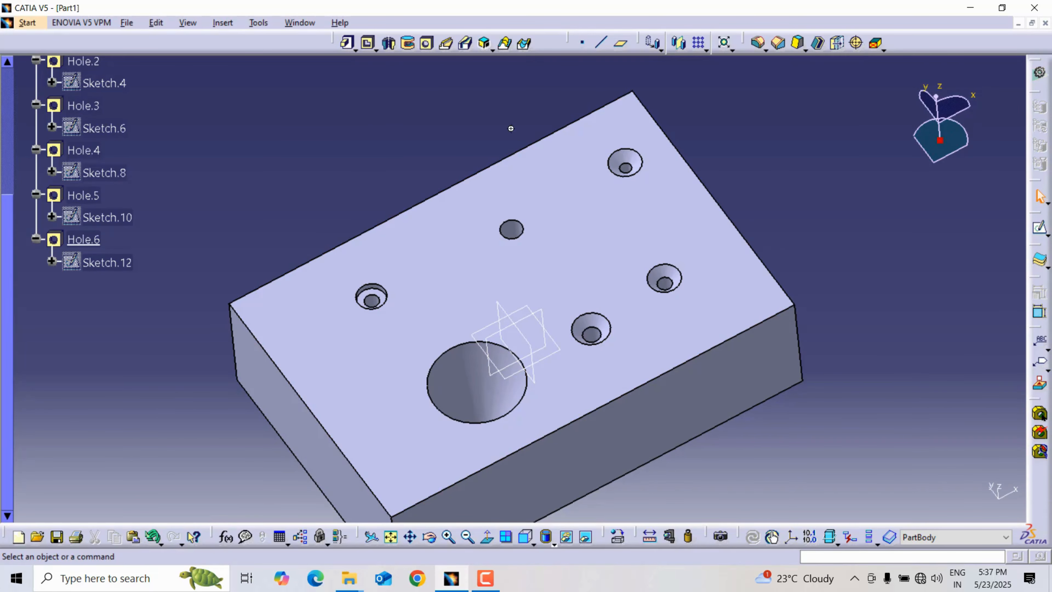
middle_click_drag(509, 129, 521, 137)
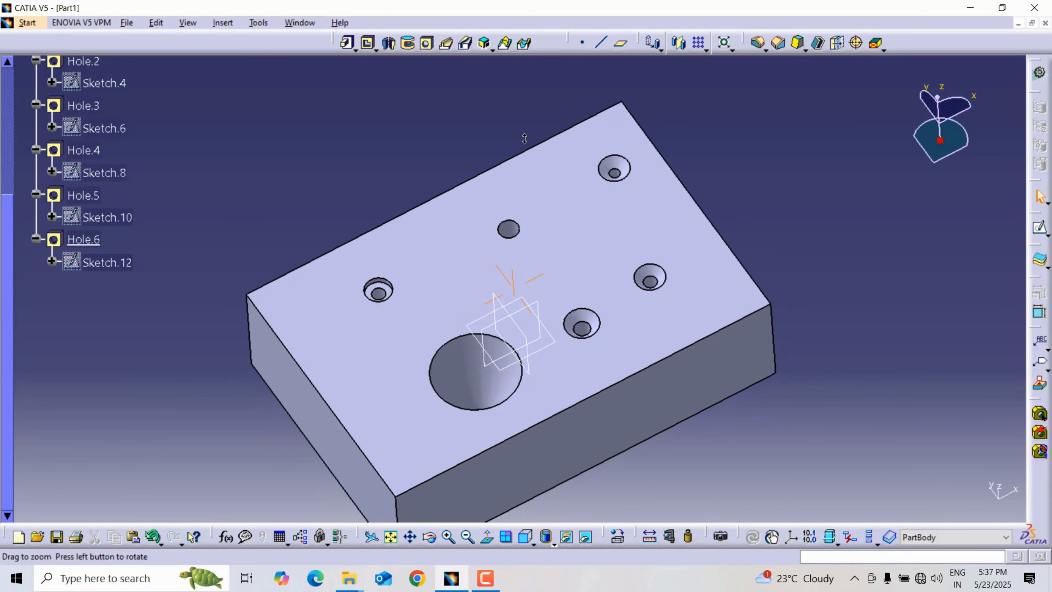
Start another hole between the existing holes on the block's top face and make its type Counterdrilled.
left_click(426, 43)
left_click(601, 213)
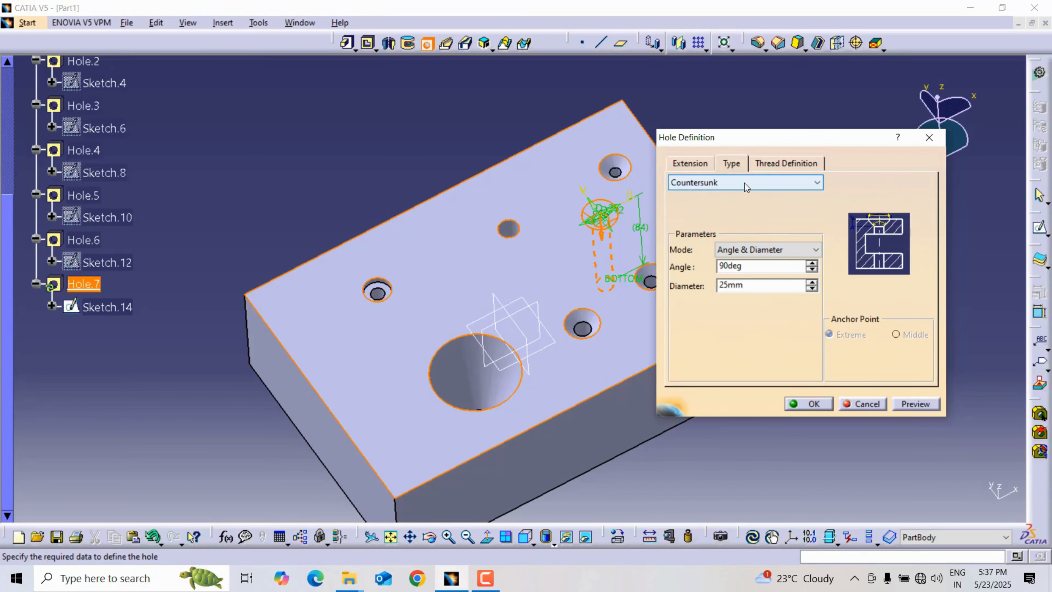
left_click(719, 182)
left_click(714, 235)
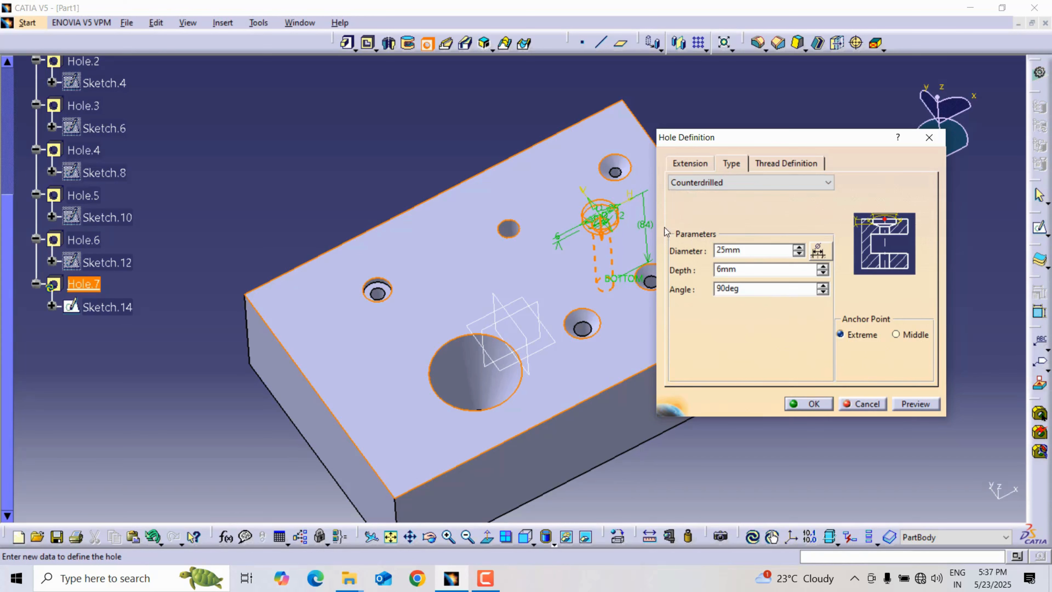
middle_click_drag(550, 211, 299, 173)
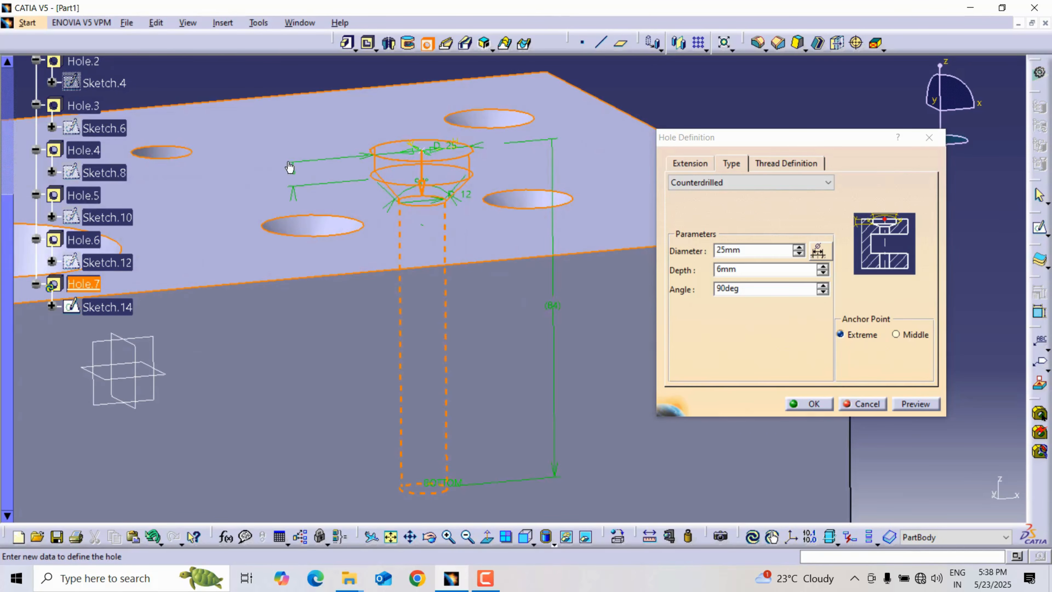
Review the counterdrilled hole's parameters and make its extension Blind with a depth of 70 mm.
double_click(743, 270)
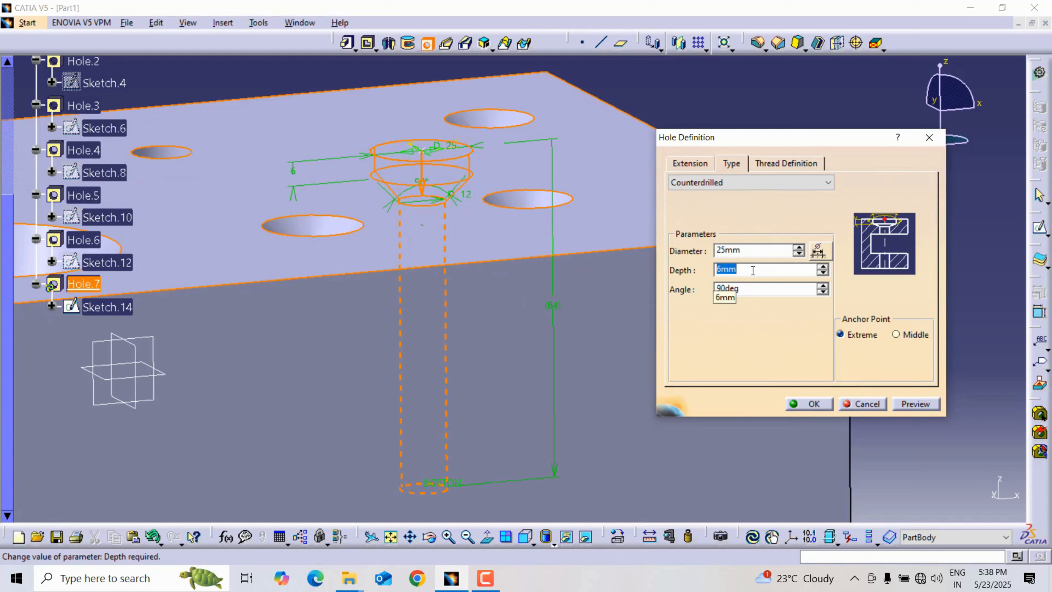
left_click(746, 290)
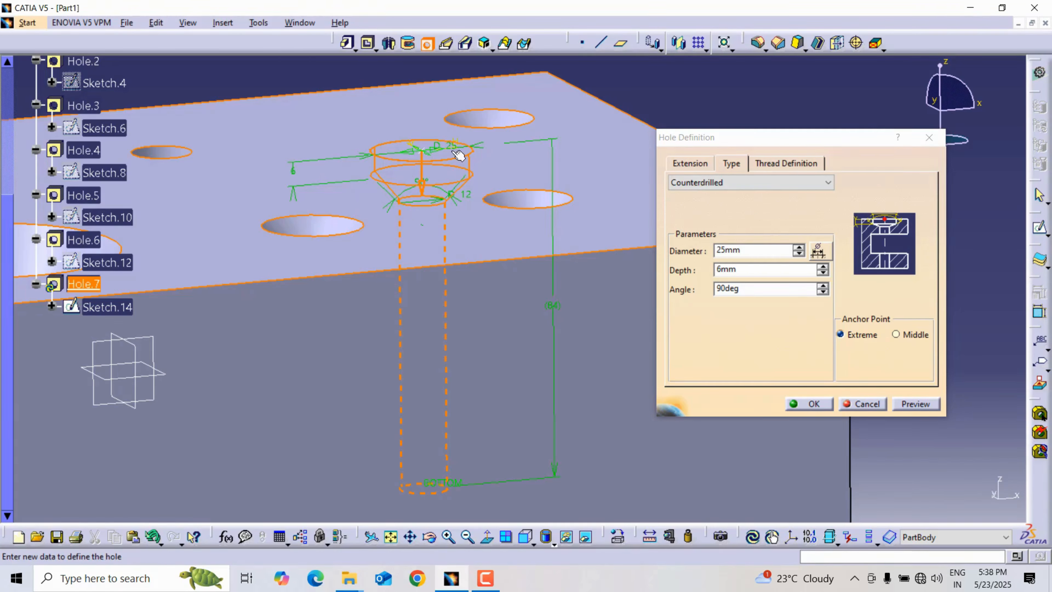
left_click(692, 164)
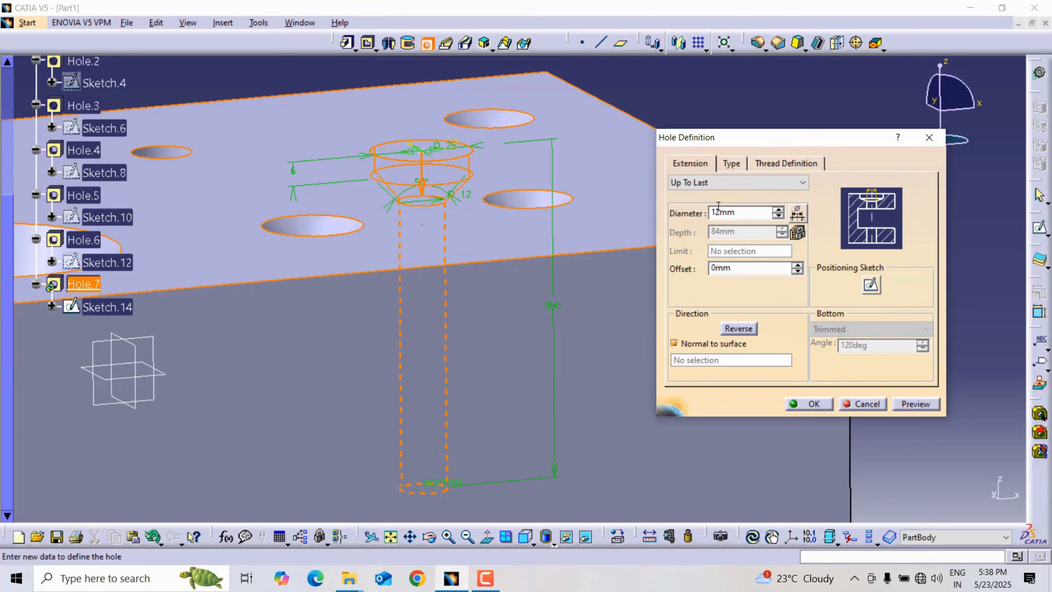
left_click(731, 164)
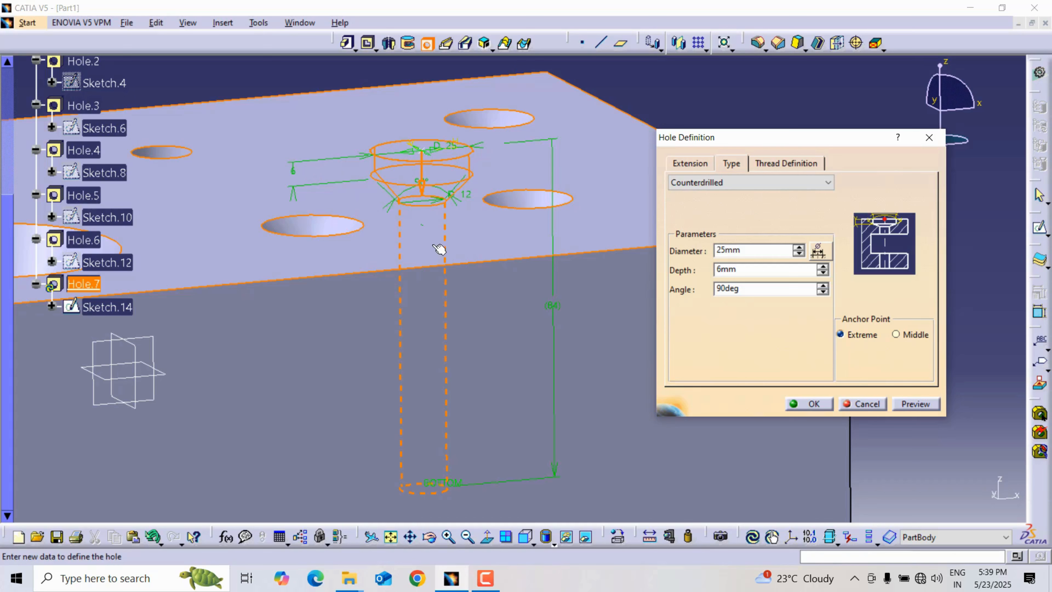
left_click(682, 165)
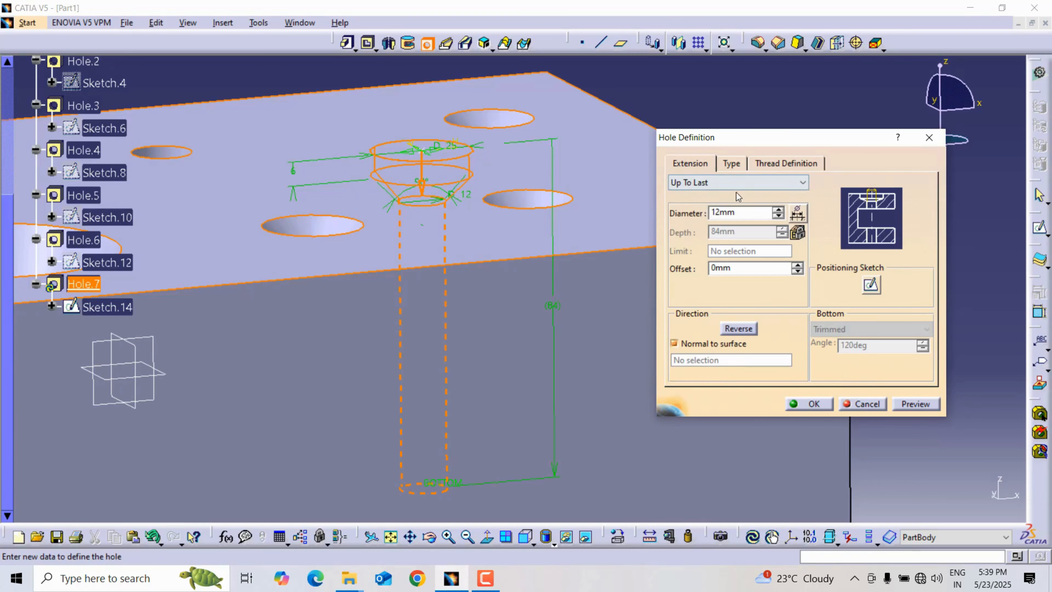
left_click(726, 183)
left_click(703, 197)
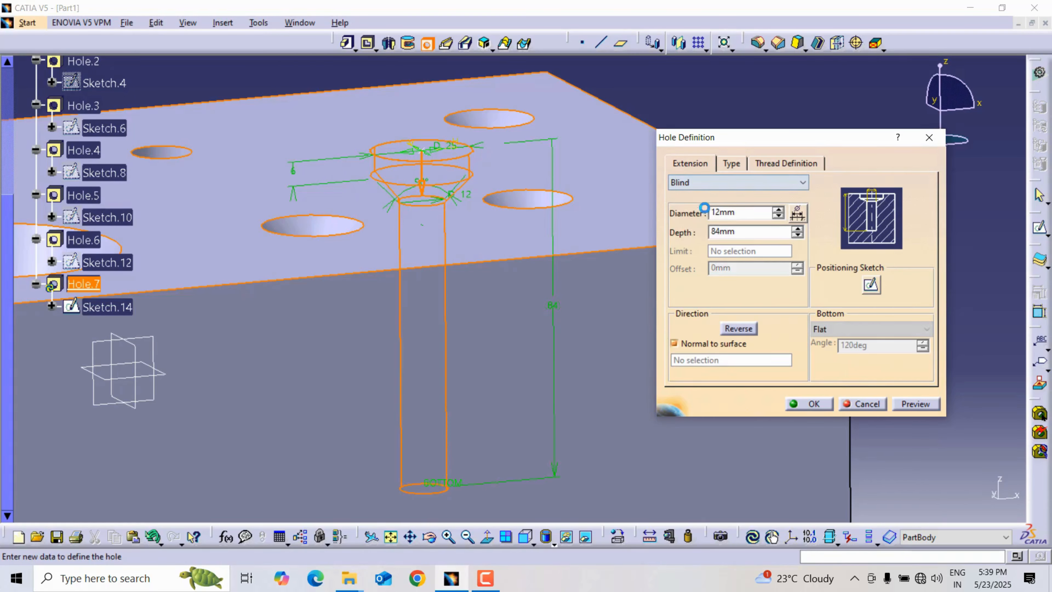
double_click(747, 236)
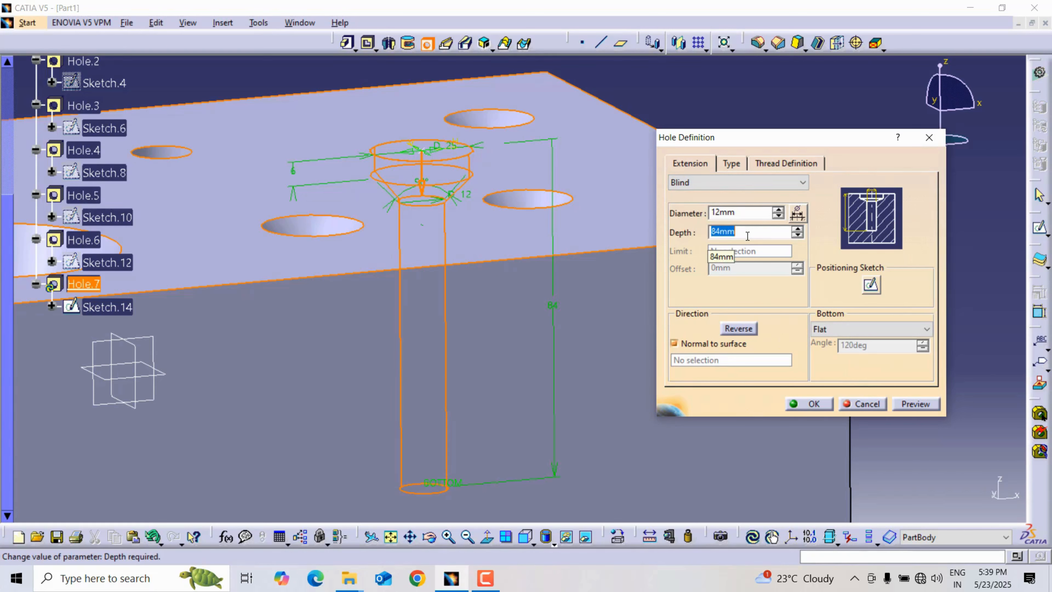
type("7")
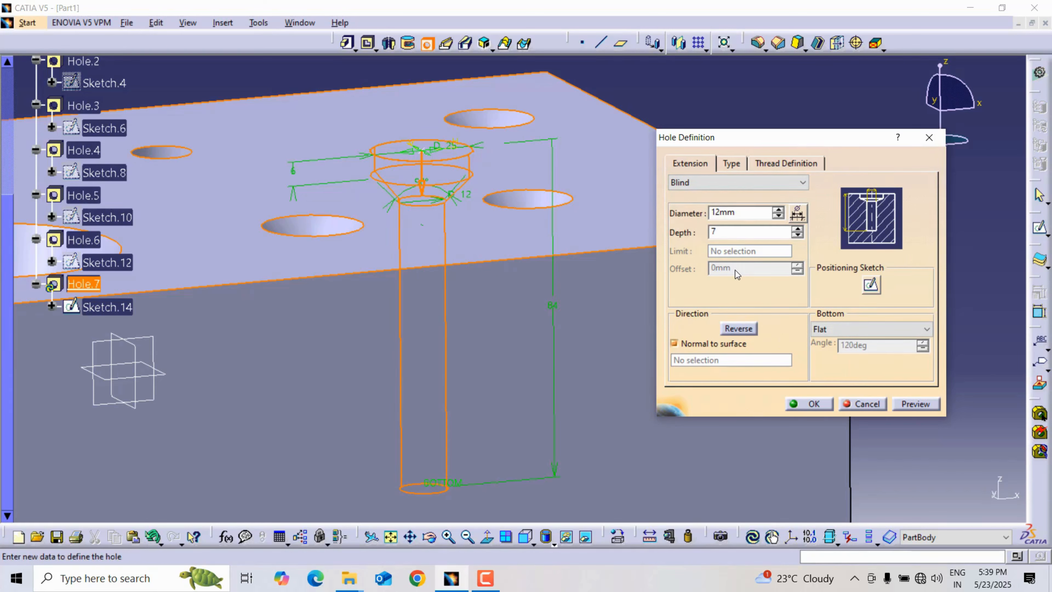
type("0mm")
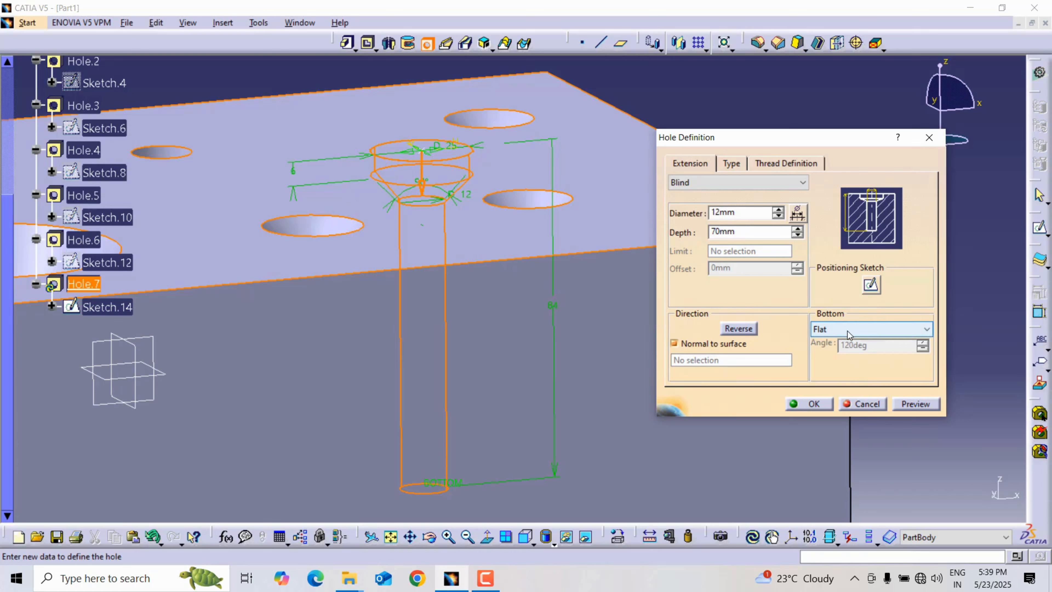
Give the counterdrilled hole a V-Bottom, then preview and create it.
left_click(847, 331)
left_click(832, 349)
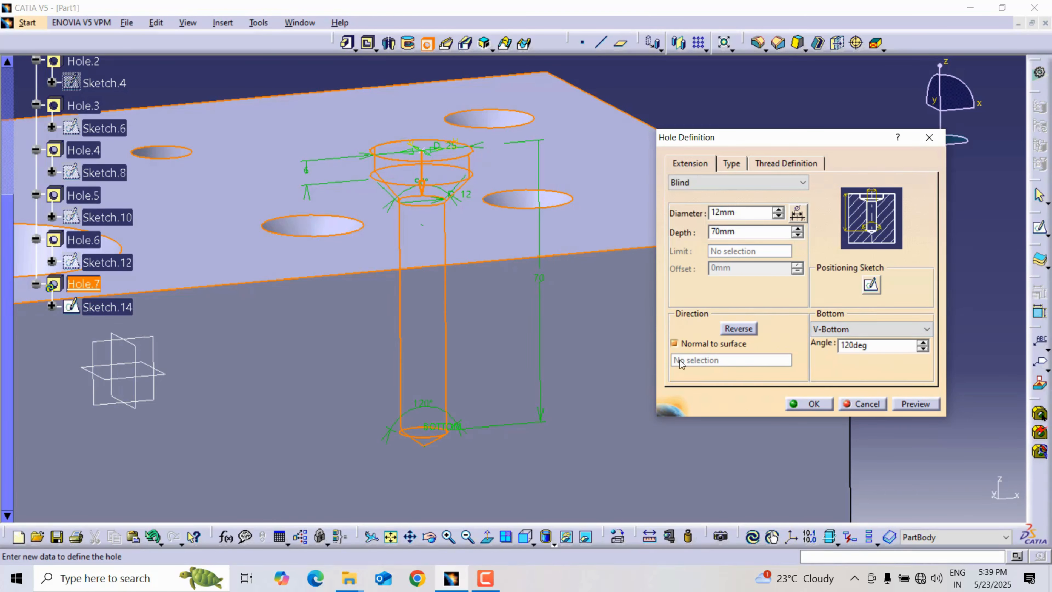
middle_click_drag(446, 371, 476, 356)
left_click(920, 405)
left_click(811, 404)
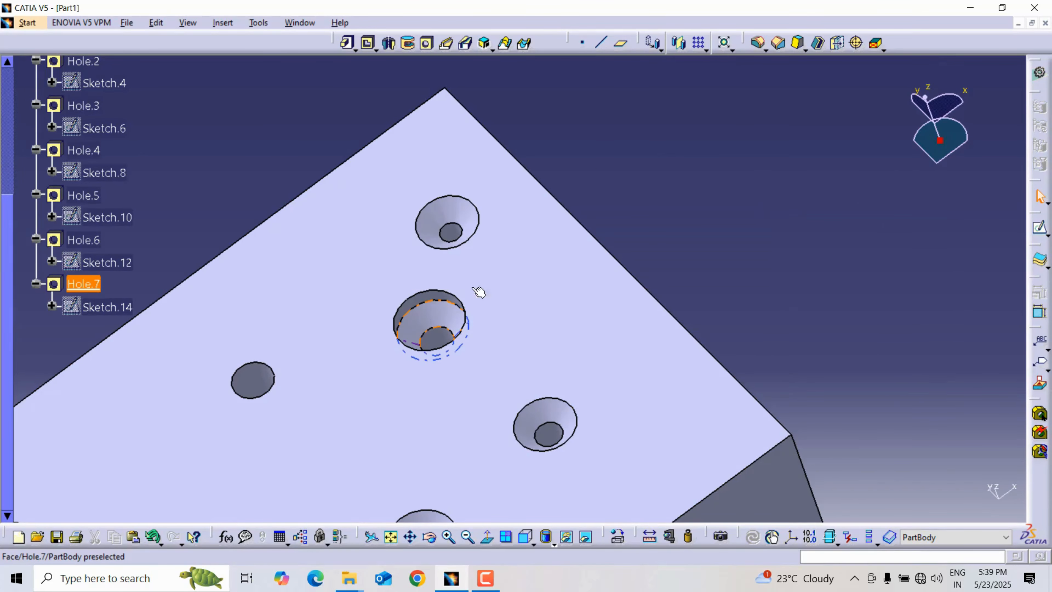
Start another hole on the block's top face between the counterbored and the simple hole, and make its type Simple.
middle_click_drag(478, 292, 746, 200)
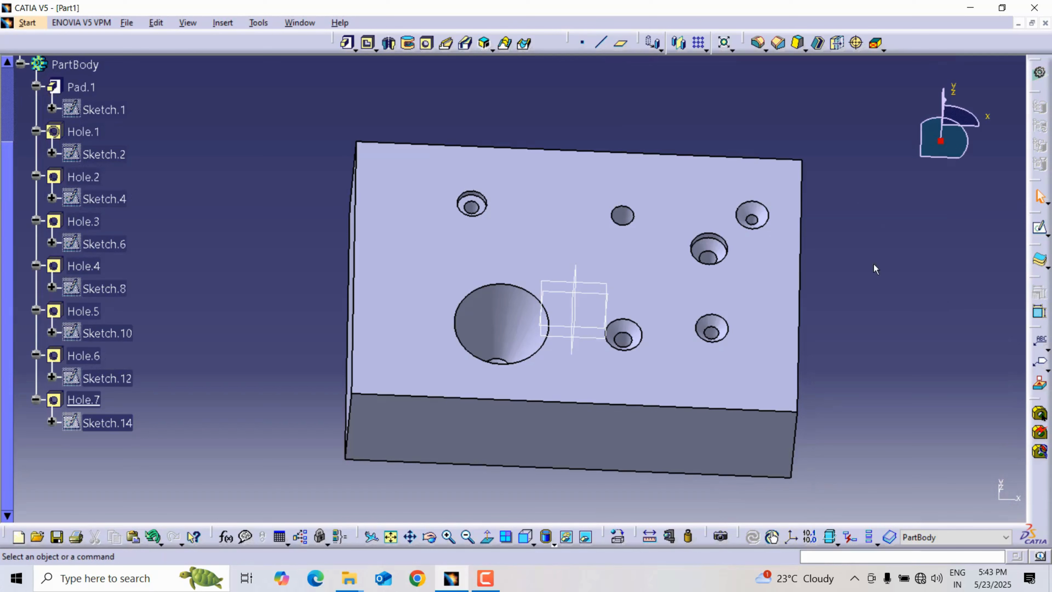
left_click(427, 43)
left_click(536, 213)
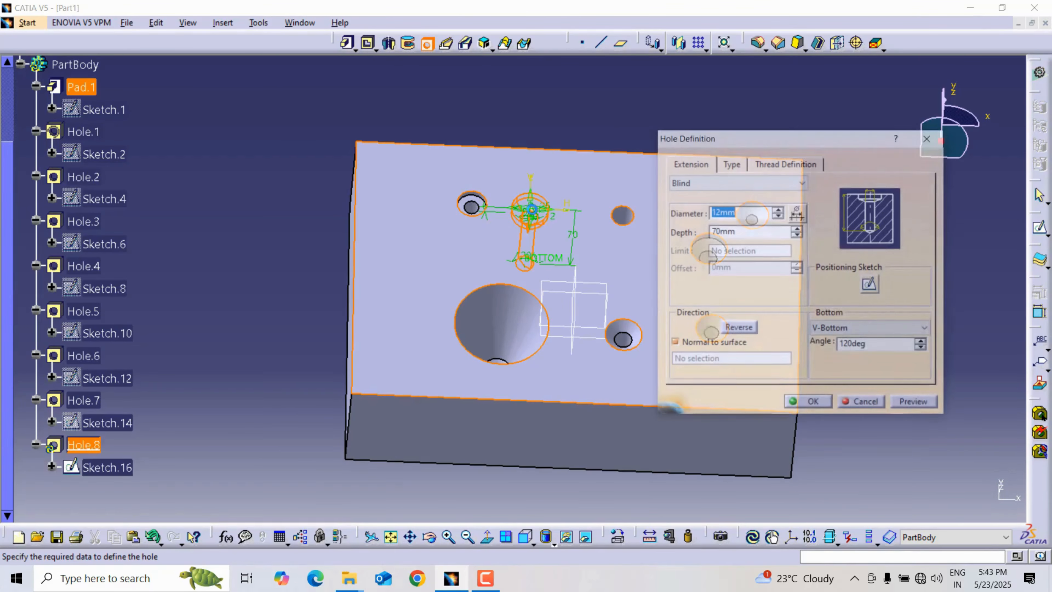
left_click(732, 164)
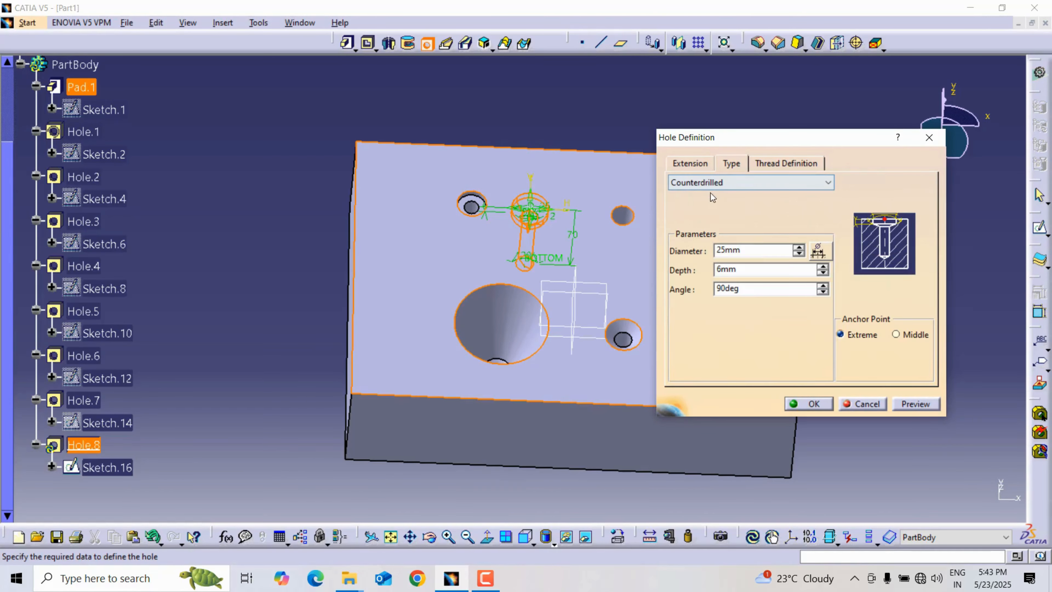
left_click(704, 183)
left_click(699, 195)
Set the new simple hole's diameter to 5 mm and its depth to 60 mm.
left_click(696, 164)
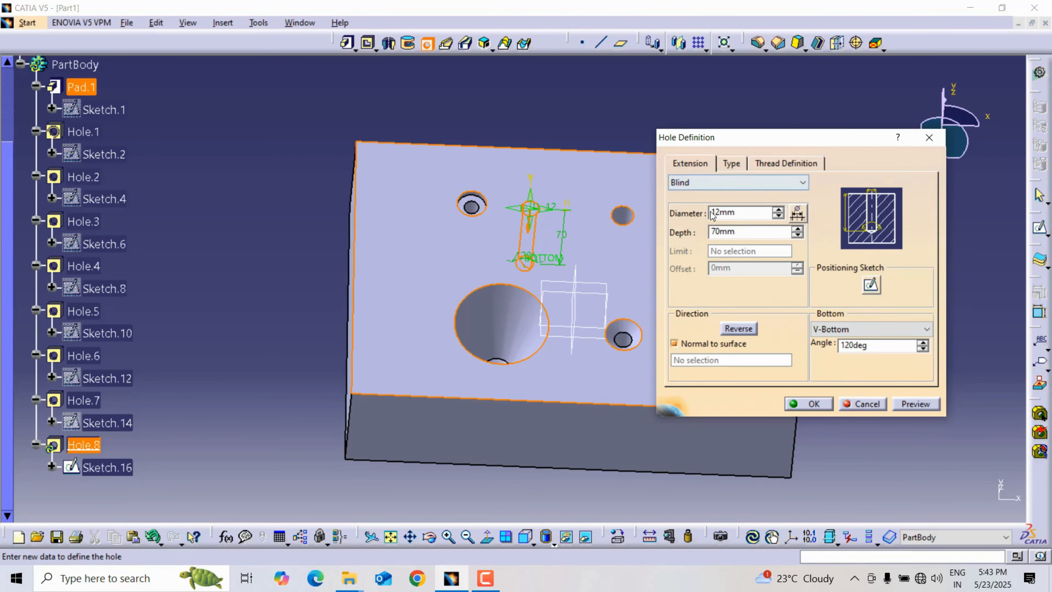
double_click(711, 214)
type("5")
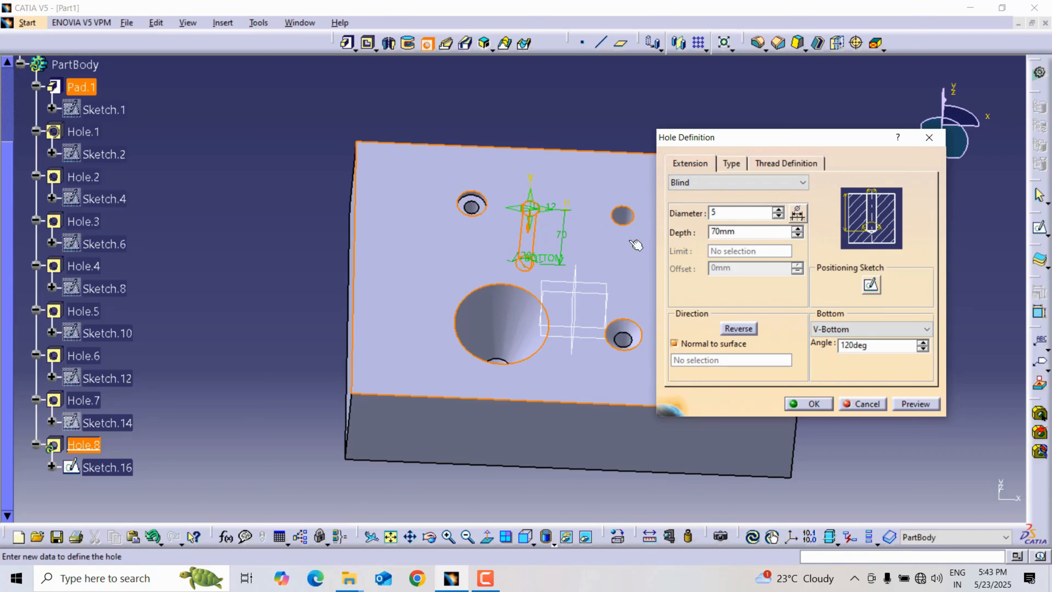
key("Tab")
type("60")
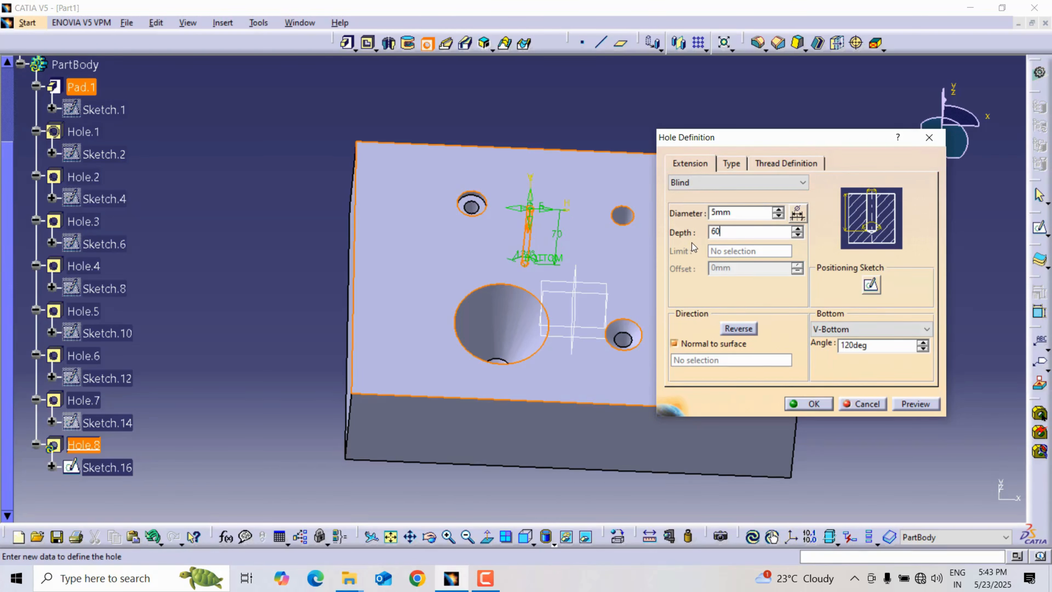
Make the new hole threaded with the thread's bottom type set to Dimension.
left_click(785, 163)
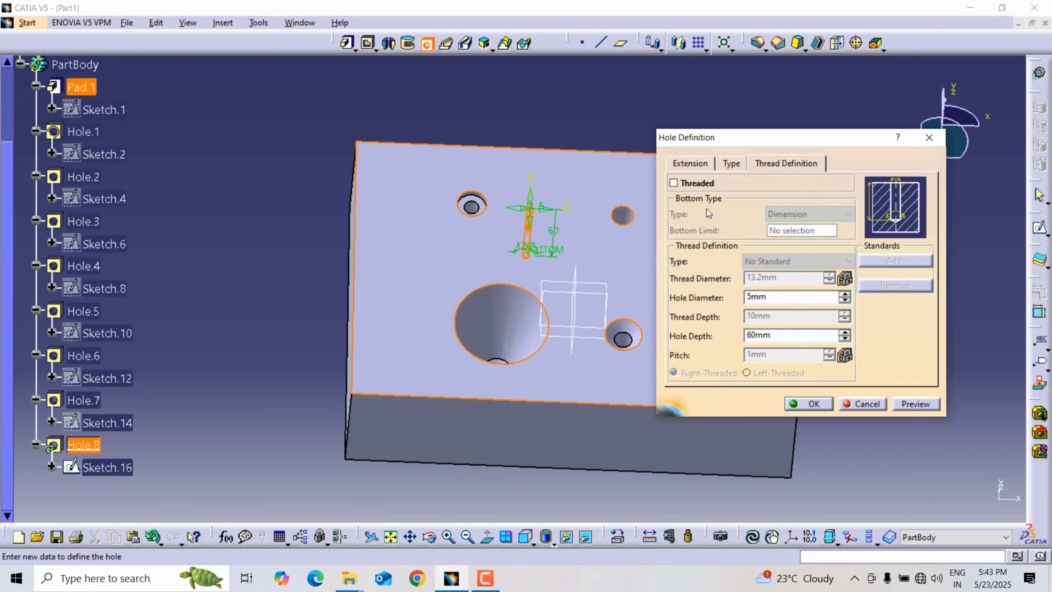
left_click(673, 183)
left_click(812, 214)
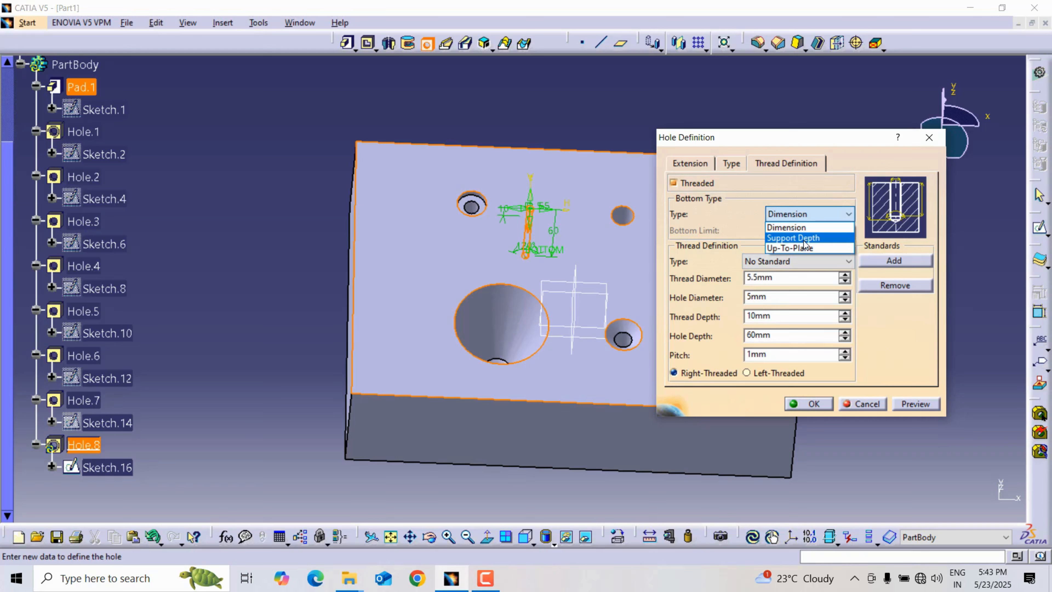
left_click(800, 229)
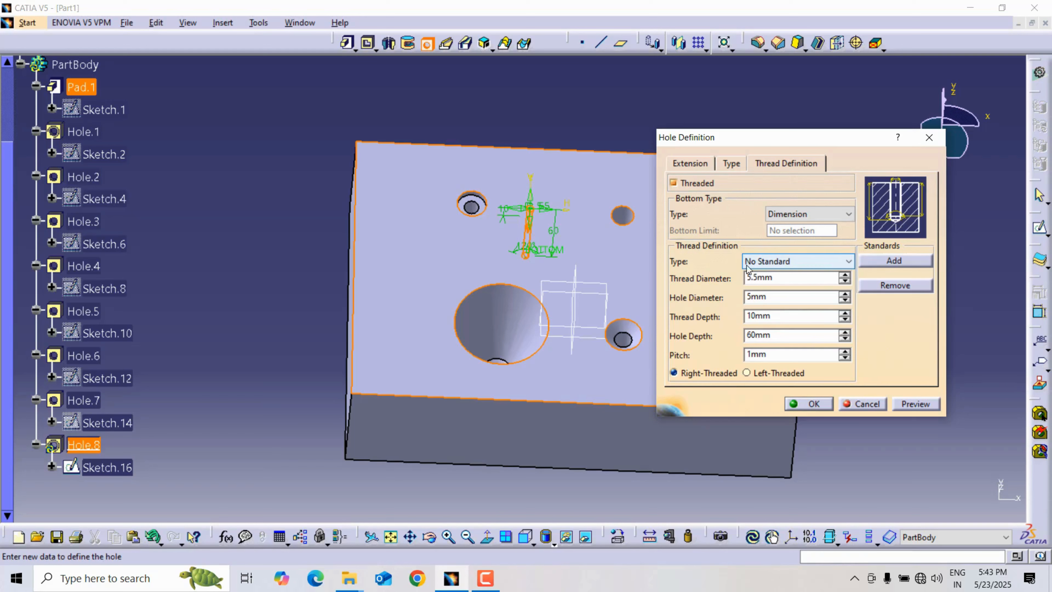
Set the thread standard to Metric Thick Pitch with thread description M6.
left_click(778, 266)
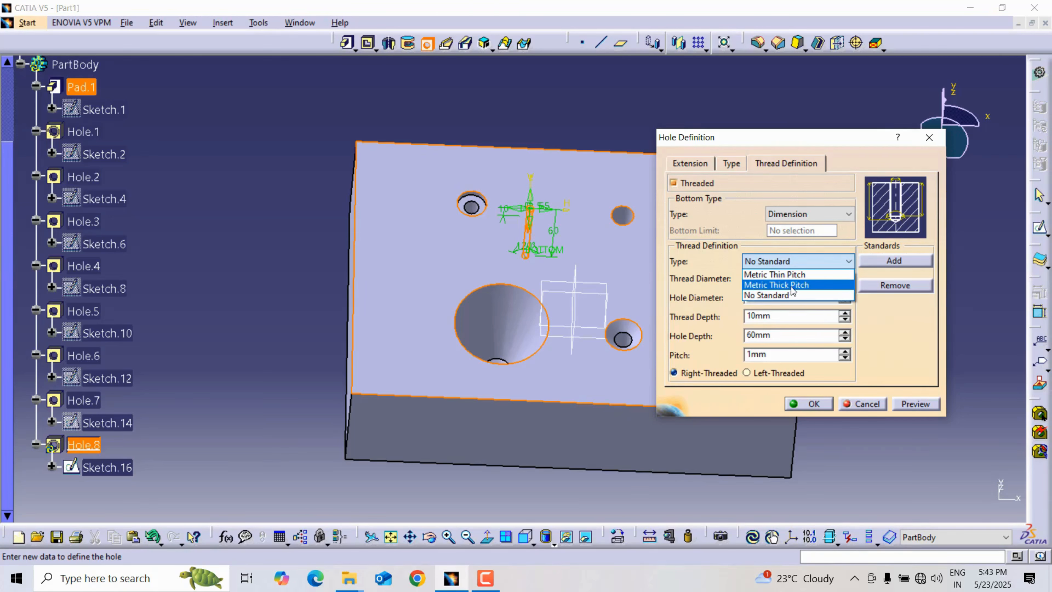
left_click(775, 285)
left_click(629, 318)
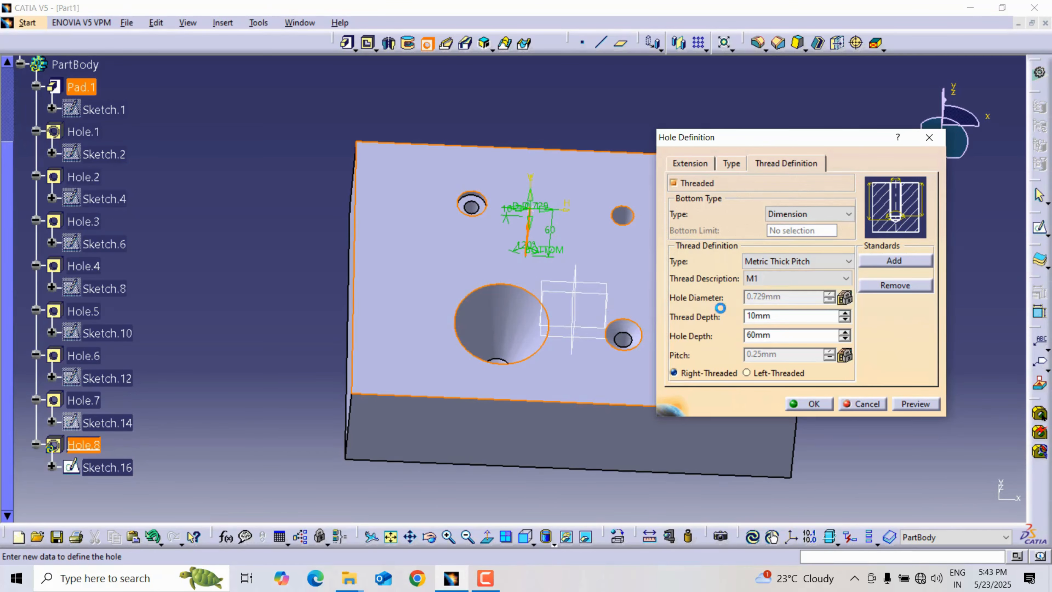
left_click(781, 278)
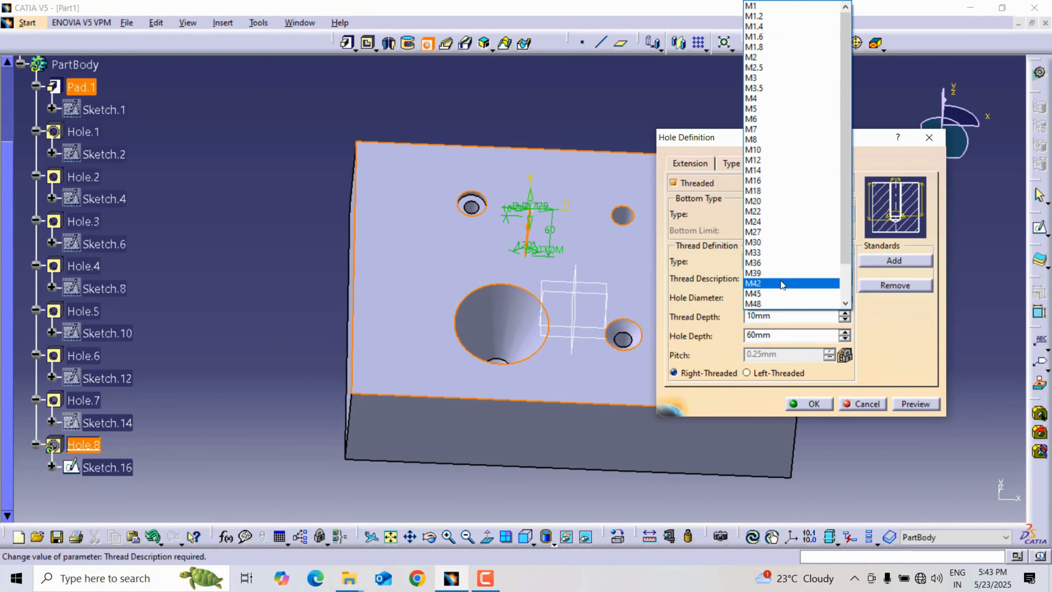
left_click(782, 119)
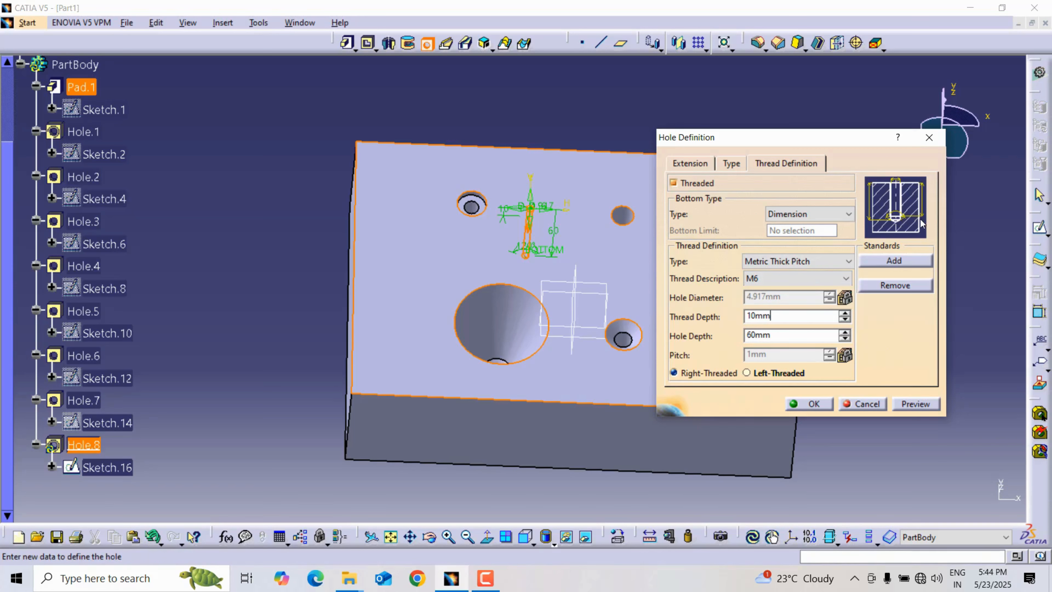
Set the thread depth to 50 mm and the hole depth to 55 mm, then preview and create the threaded hole.
key("Return")
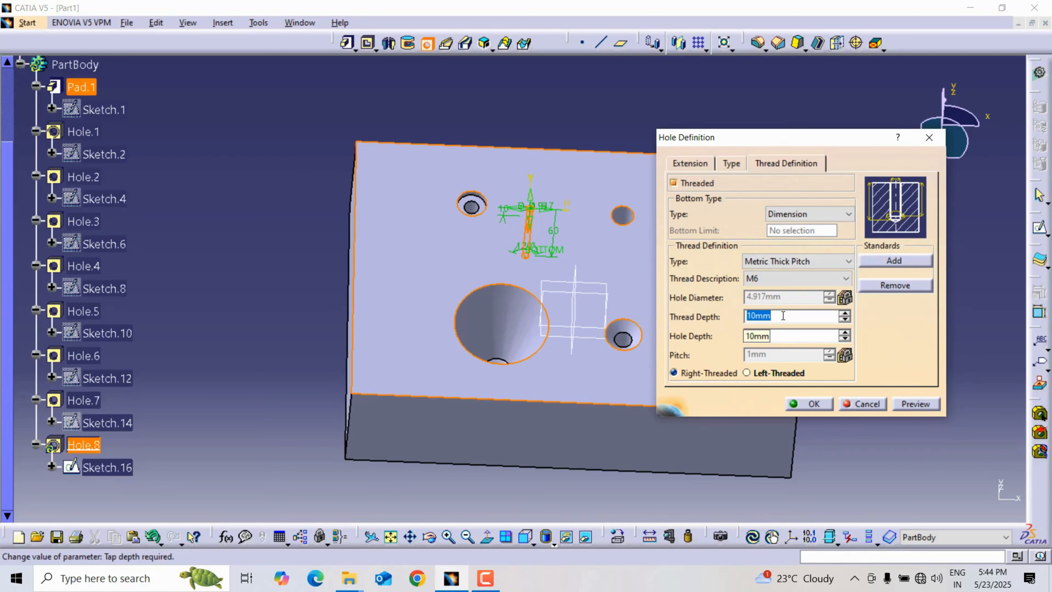
type("50")
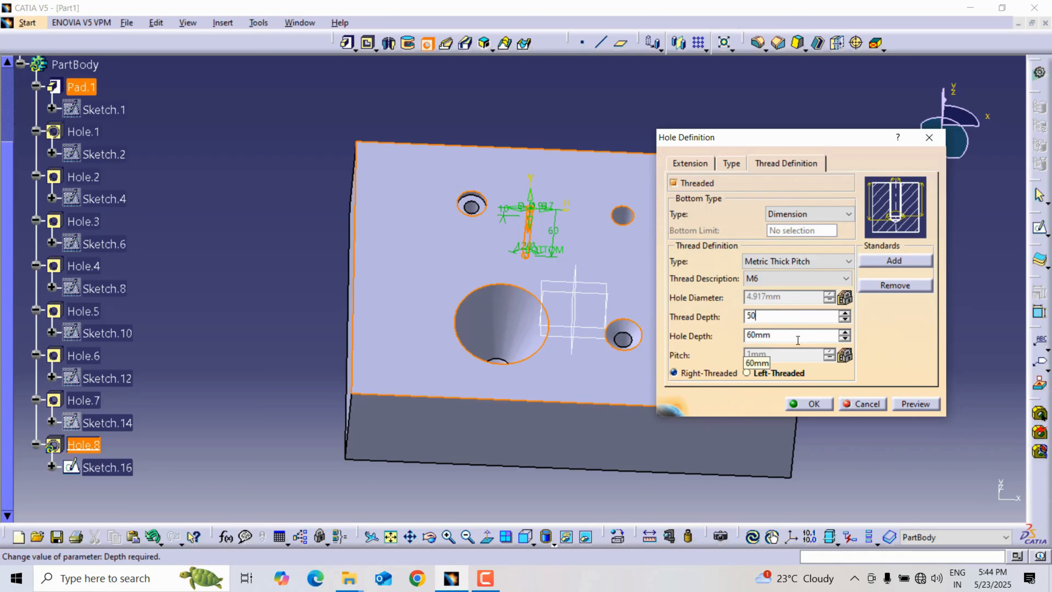
double_click(787, 336)
type("55")
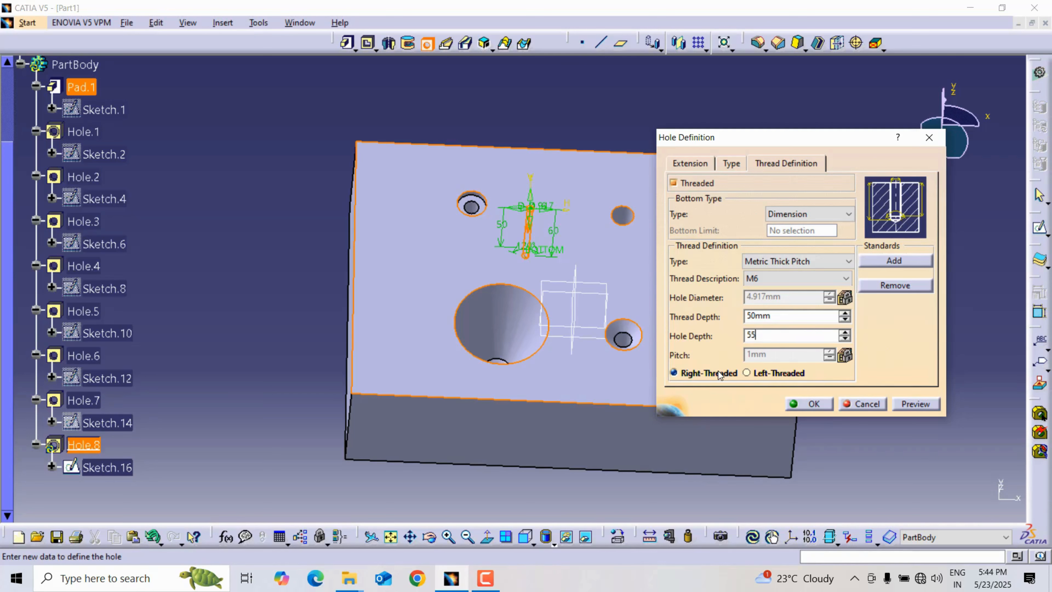
left_click(914, 403)
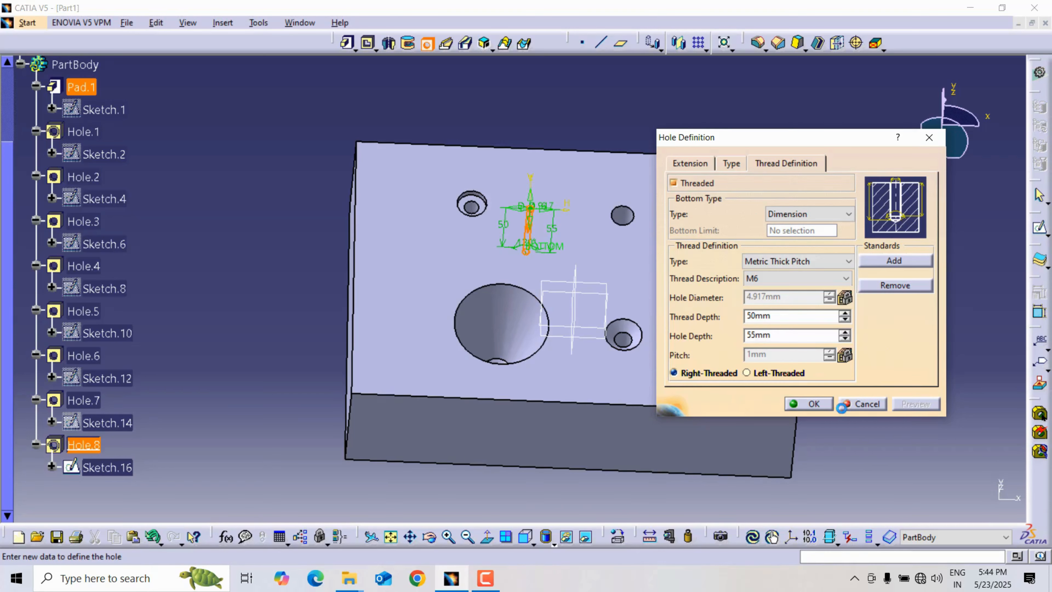
left_click(816, 404)
Examine the new threaded hole up close and all the holes on the block's top face.
middle_click_drag(374, 481, 462, 240)
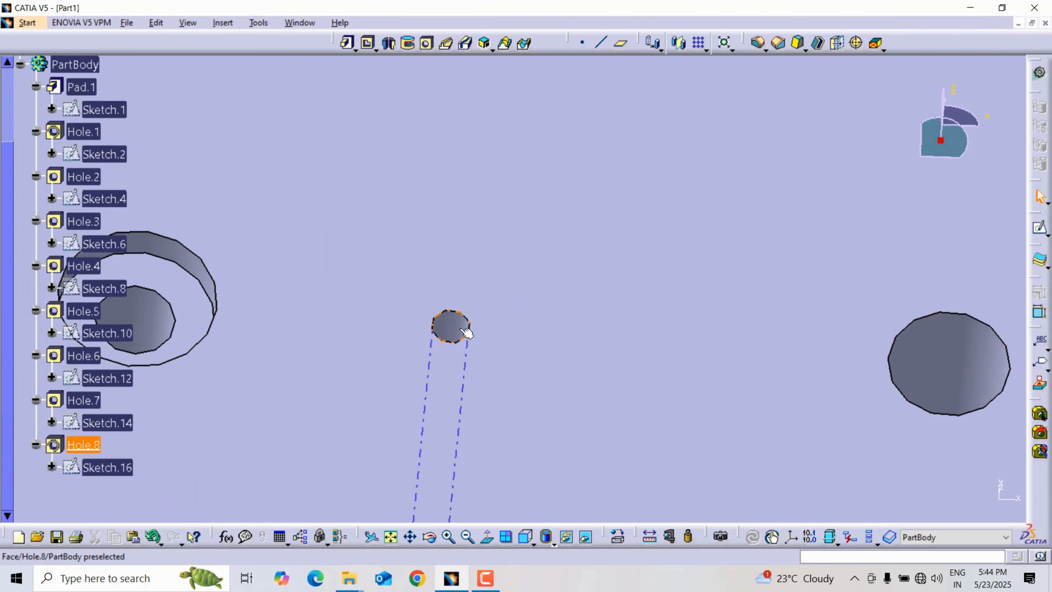
middle_click_drag(520, 181, 442, 324)
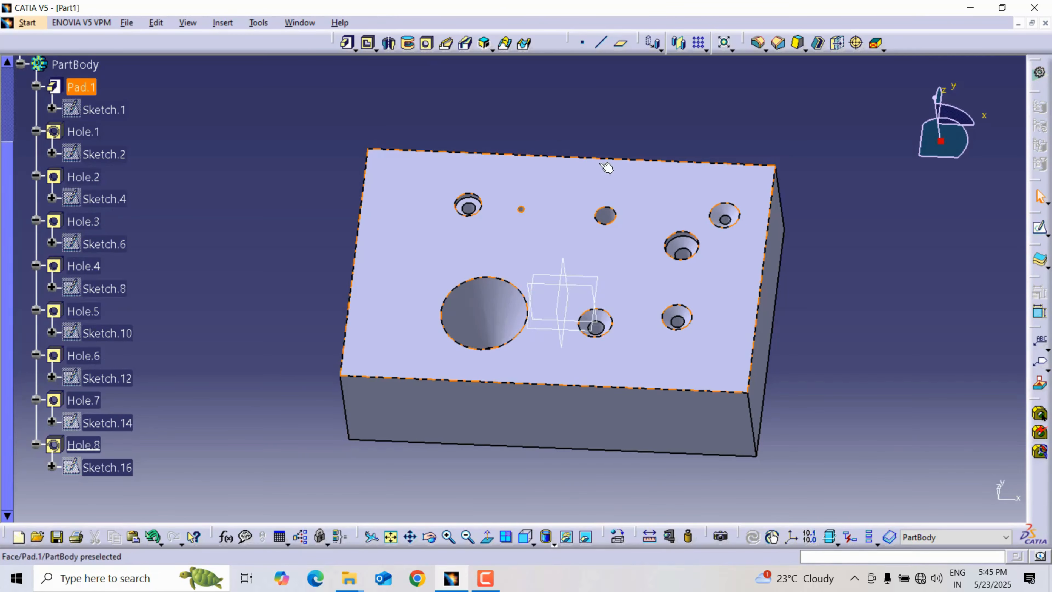
middle_click_drag(604, 169, 596, 160)
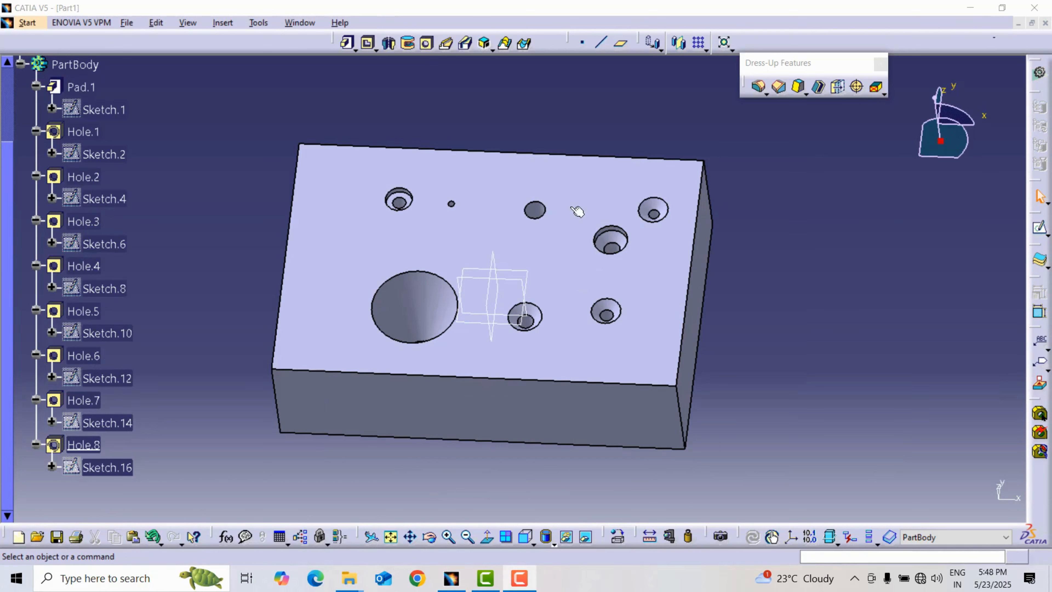